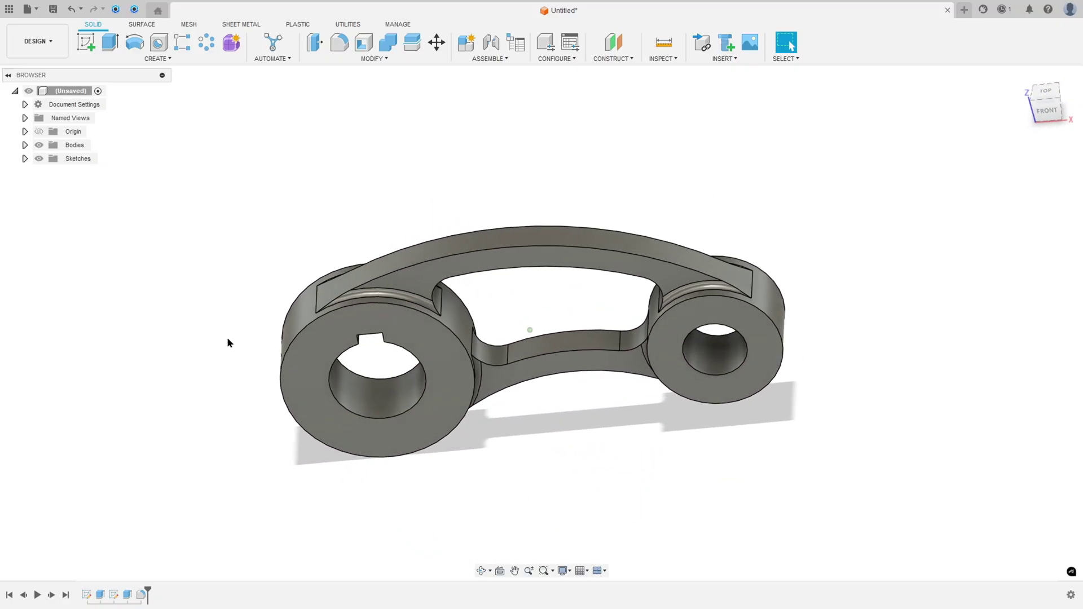
# Replay the finished link arm's build history and orbit around the model to examine its shape.
pyautogui.click(37, 595)
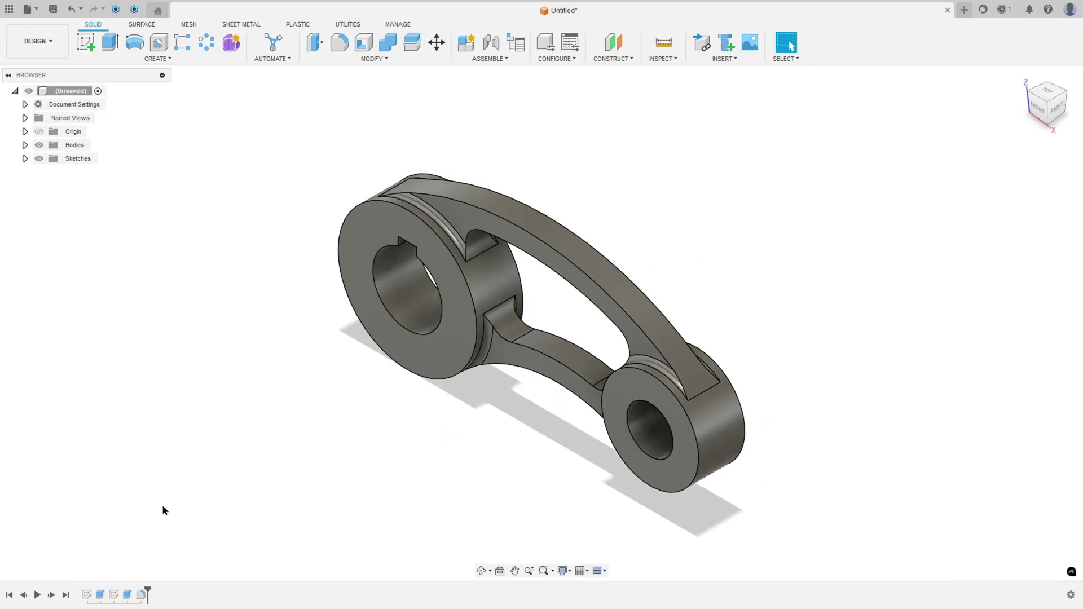
pyautogui.moveTo(227, 388)
pyautogui.keyDown('shift'); pyautogui.mouseDown(button='middle')
pyautogui.moveTo(559, 390)
pyautogui.moveTo(609, 338)
pyautogui.moveTo(564, 395)
pyautogui.mouseUp(button='middle'); pyautogui.keyUp('shift')
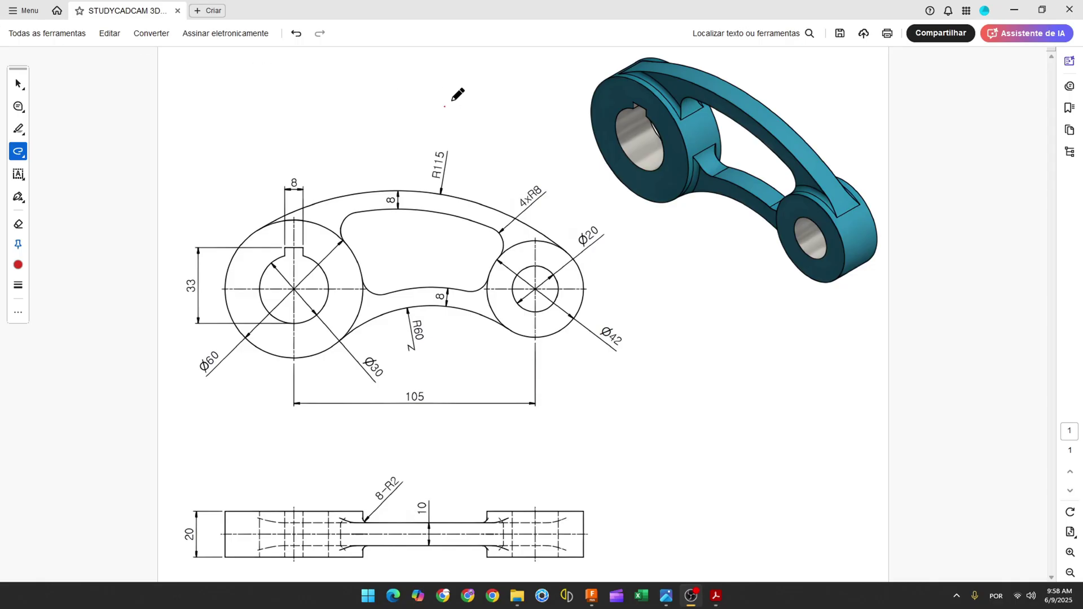
# Mark the 3D view and the front view with red arrows on the PDF drawing in Acrobat.
pyautogui.moveTo(455, 100); pyautogui.dragTo(542, 114)
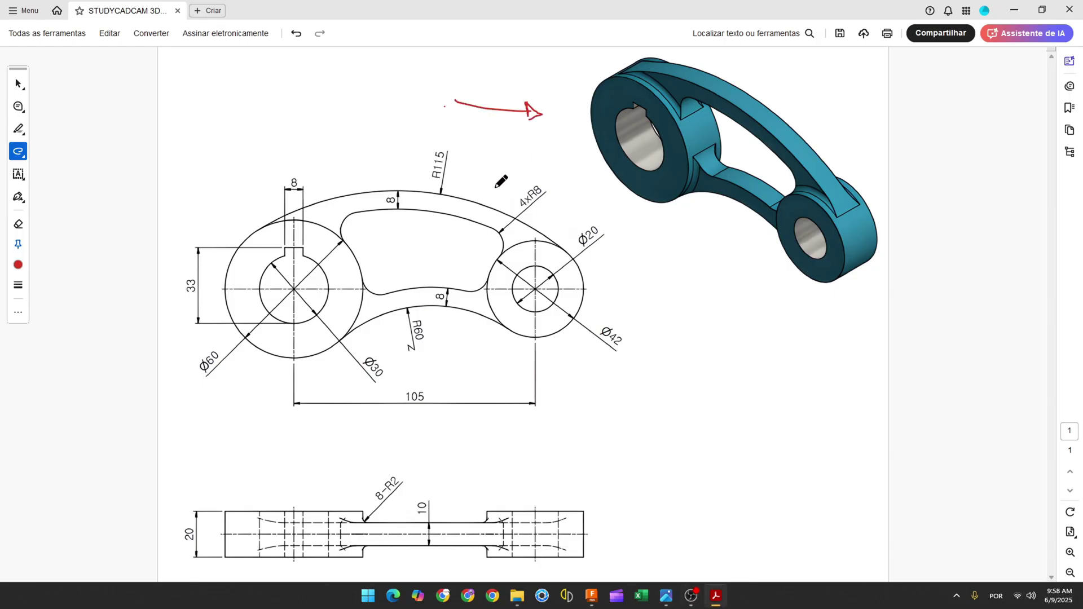
pyautogui.moveTo(300, 113)
pyautogui.mouseDown()
pyautogui.moveTo(316, 151)
pyautogui.moveTo(326, 145)
pyautogui.mouseUp()
pyautogui.keyDown('ctrl'); pyautogui.scroll(2, 247, 209); pyautogui.keyUp('ctrl')
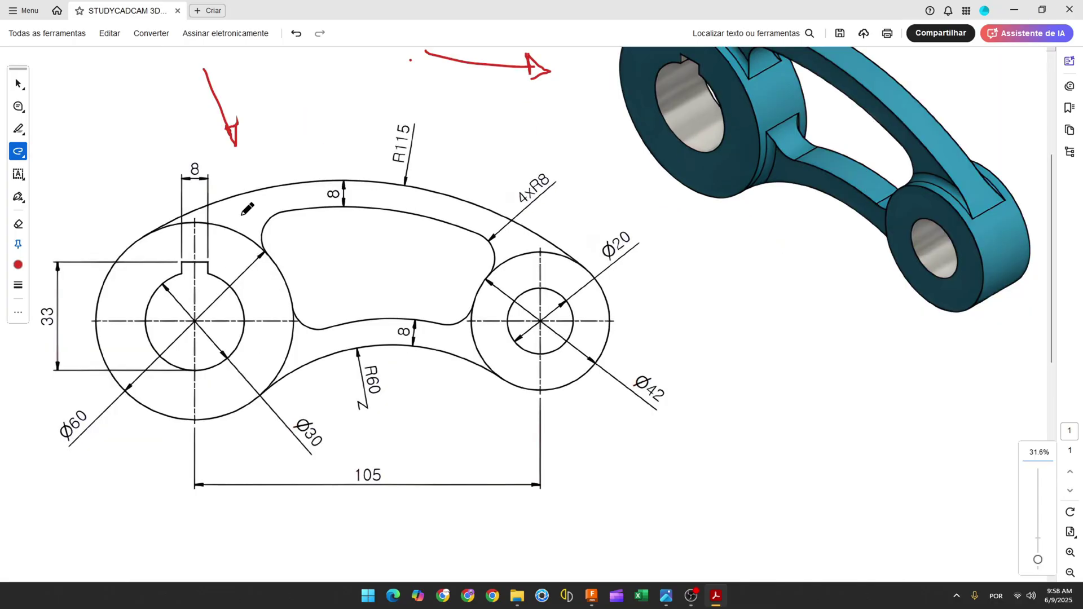
# Mark the large boss's centre point and its Ø60 and Ø30 circles and dimensions in red on the drawing.
pyautogui.click(193, 321)
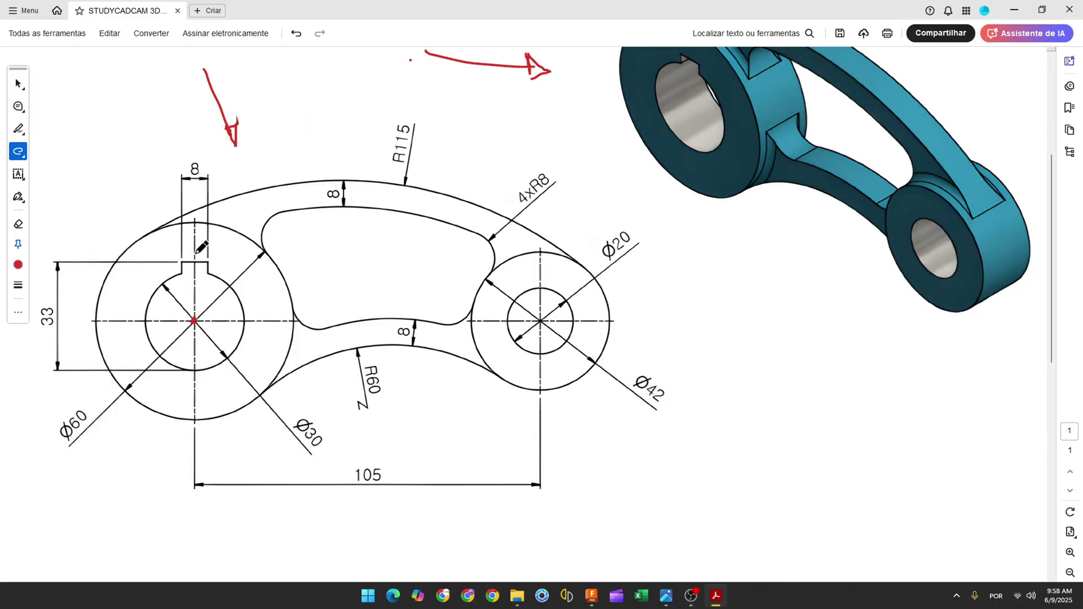
pyautogui.moveTo(64, 435); pyautogui.dragTo(79, 412)
pyautogui.moveTo(106, 370); pyautogui.dragTo(130, 398)
pyautogui.moveTo(301, 419); pyautogui.dragTo(321, 440)
pyautogui.moveTo(240, 340); pyautogui.dragTo(217, 365)
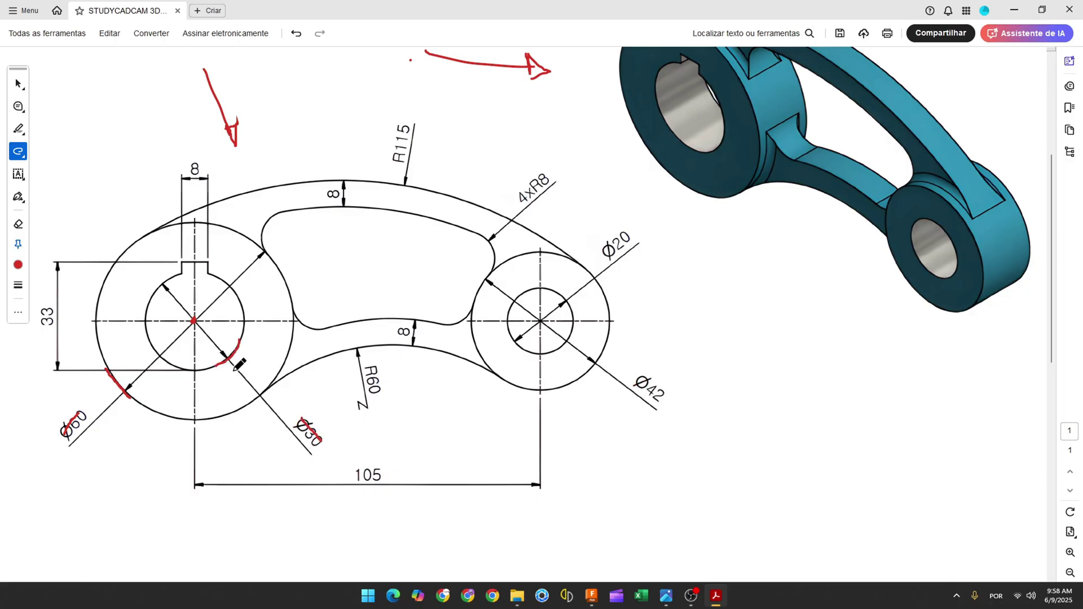
# Switch to Fusion and start a new sketch on the front (XZ) plane.
pyautogui.click(591, 596)
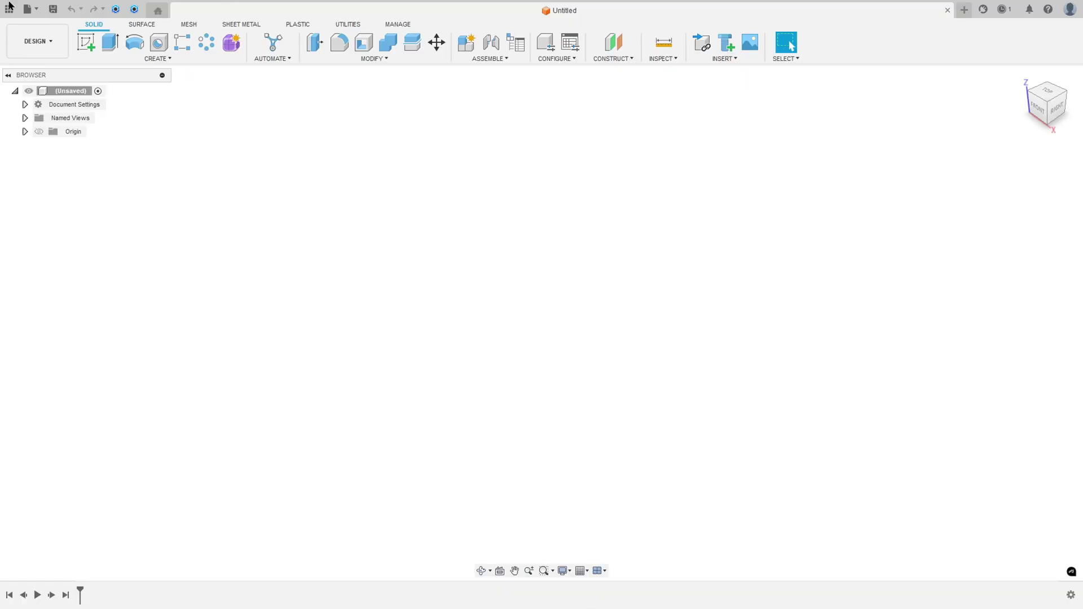
pyautogui.click(86, 43)
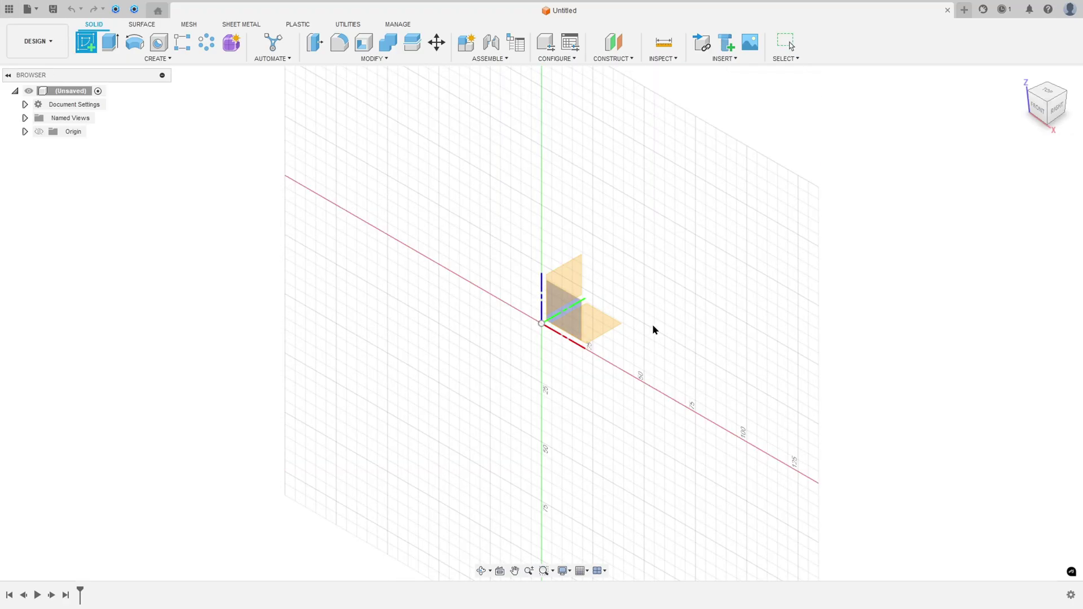
pyautogui.click(558, 307)
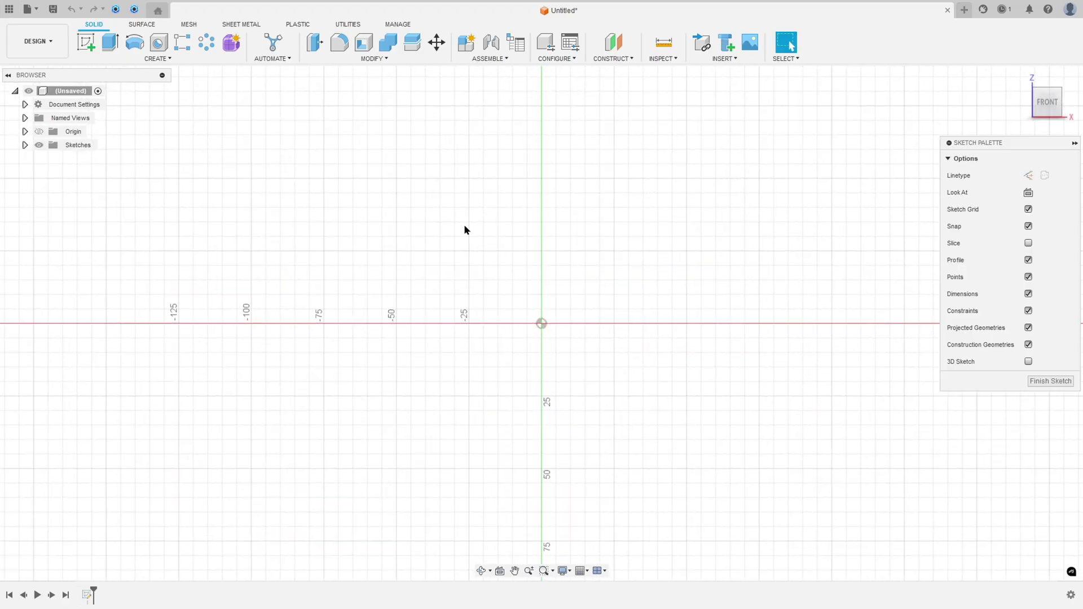
# Draw a 30 mm diameter circle centred on the origin.
pyautogui.press('c')
pyautogui.click(541, 323)
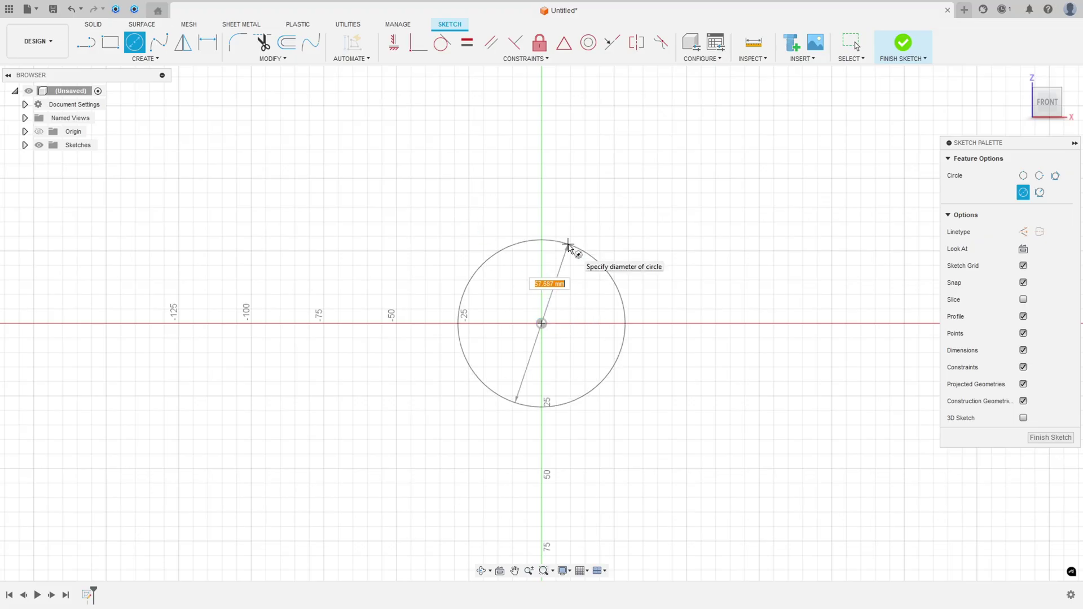
pyautogui.write('30')
pyautogui.press('Return')
pyautogui.press('Escape')
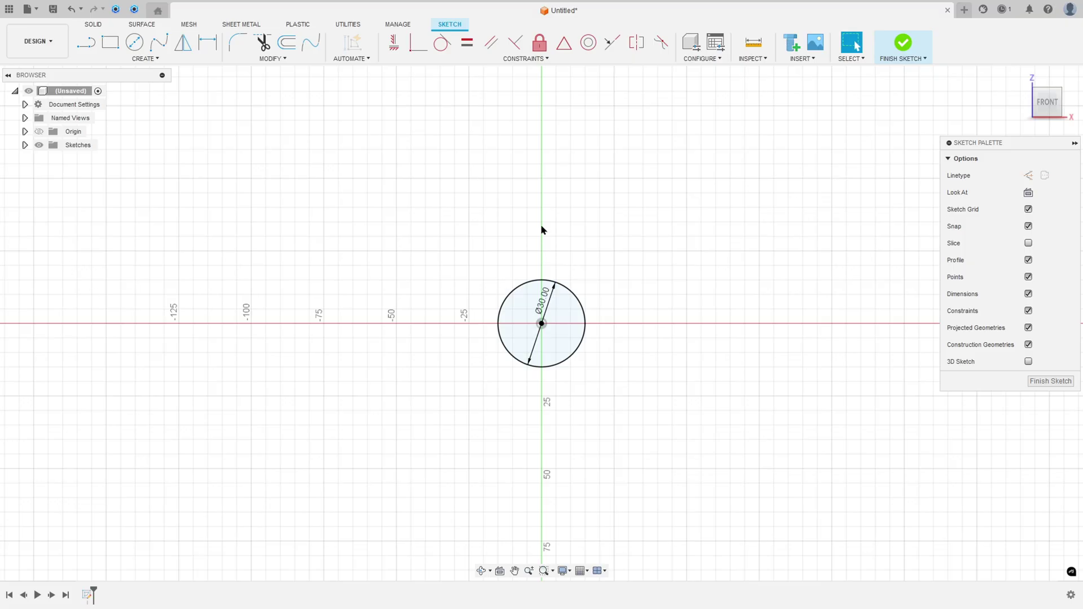
# Draw a concentric 60 mm diameter circle at the origin and move both diameter dimensions outside the circles.
pyautogui.press('c')
pyautogui.click(541, 323)
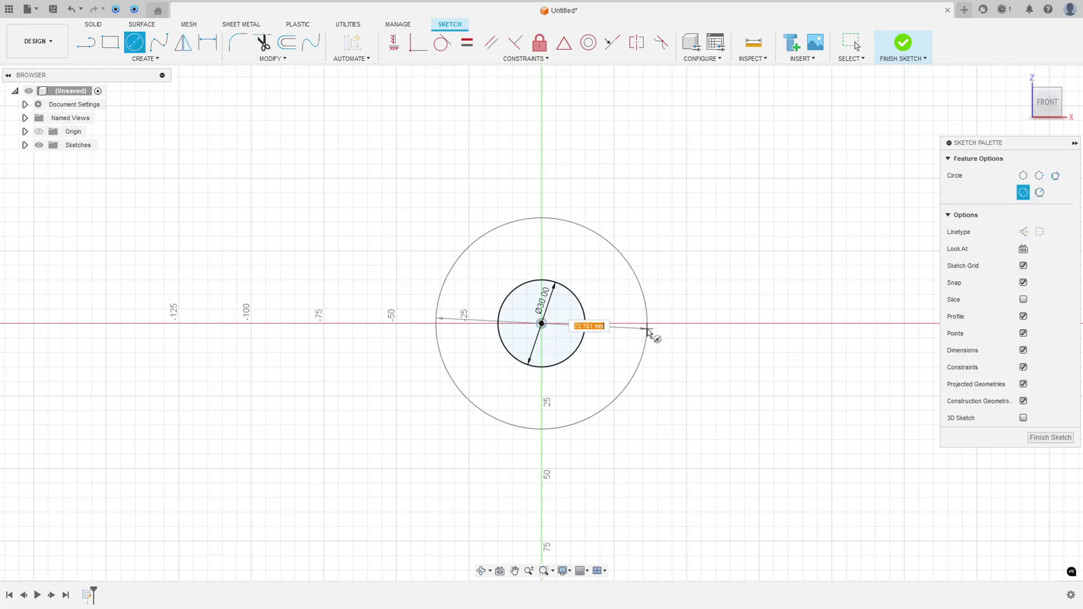
pyautogui.write('60')
pyautogui.press('Return')
pyautogui.press('Escape')
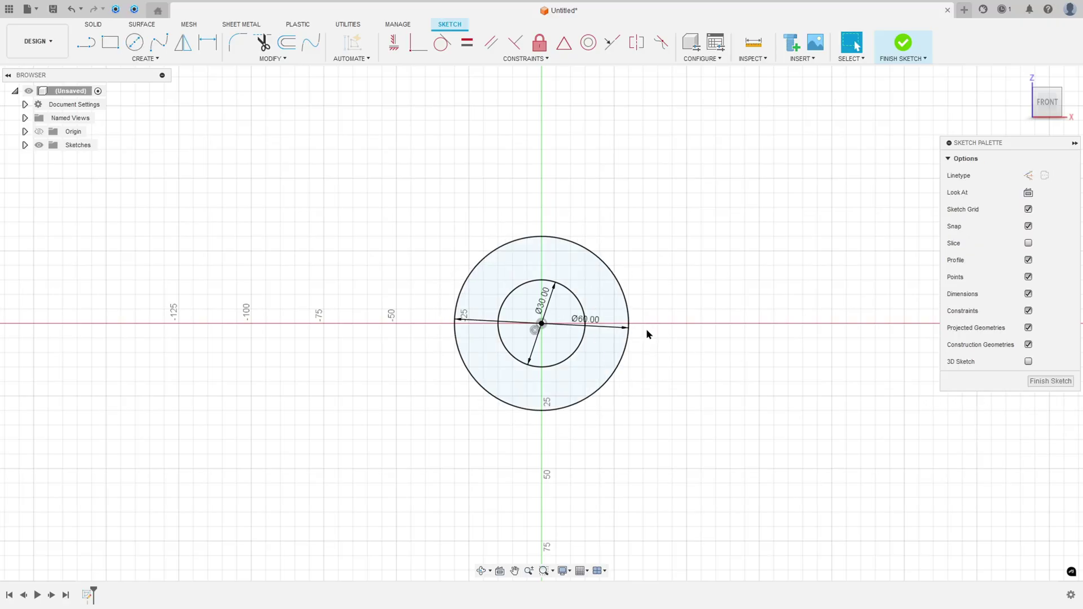
pyautogui.moveTo(591, 326); pyautogui.dragTo(434, 409)
pyautogui.moveTo(542, 302); pyautogui.dragTo(657, 415)
# Switch to the PDF drawing and mark the keyway outline, its vertical centre line and the 33 mm dimension in red.
pyautogui.hotkey('alt', 'Tab')
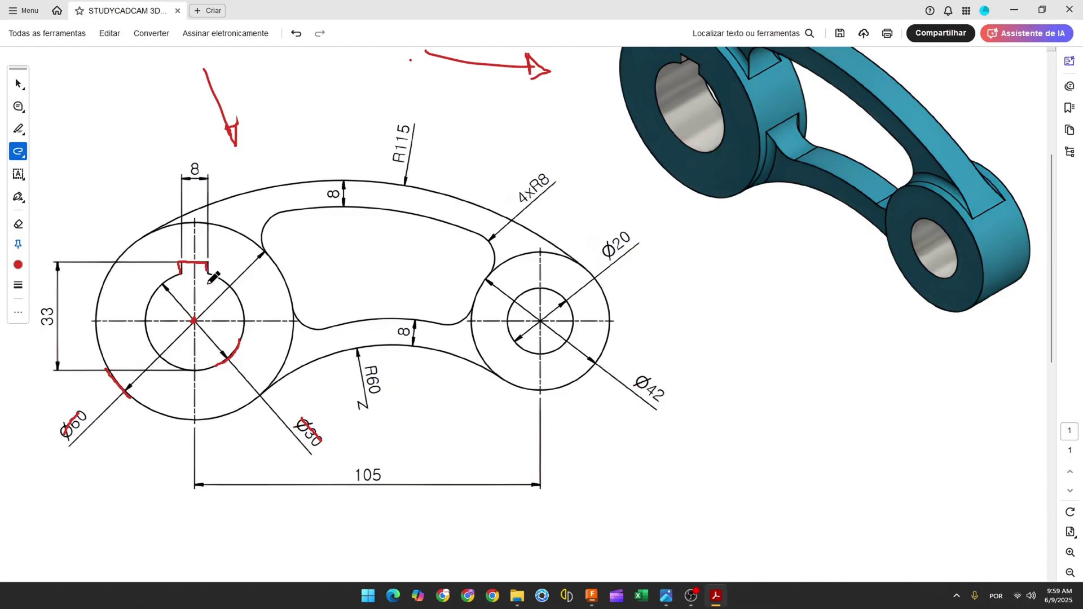
pyautogui.moveTo(191, 300); pyautogui.dragTo(191, 269)
pyautogui.moveTo(45, 305); pyautogui.dragTo(49, 324)
# Back in Fusion, draw a vertical construction line about 20 mm long upward from the origin.
pyautogui.click(590, 594)
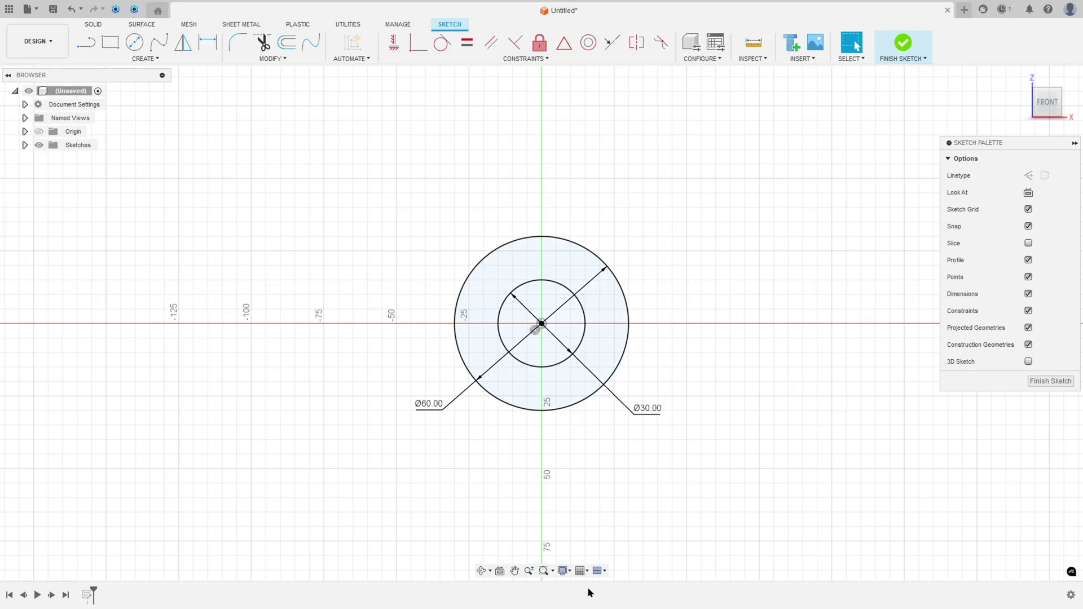
pyautogui.click(86, 42)
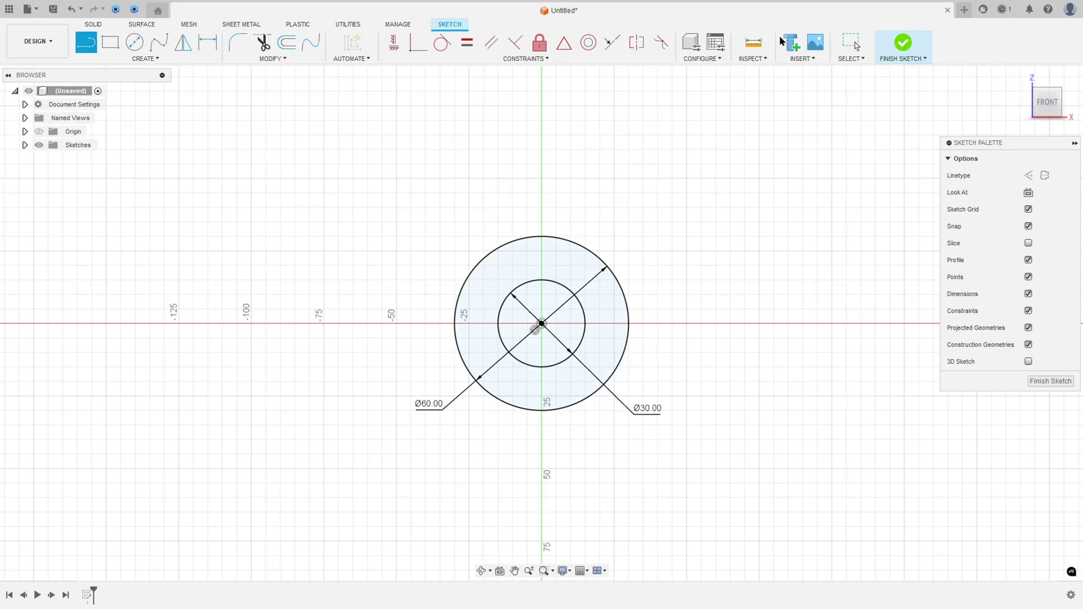
pyautogui.click(1027, 176)
pyautogui.click(542, 323)
pyautogui.click(541, 265)
pyautogui.scroll(-2, 556, 305)
pyautogui.scroll(2, 558, 309)
pyautogui.scroll(3, 558, 309)
pyautogui.press('Escape')
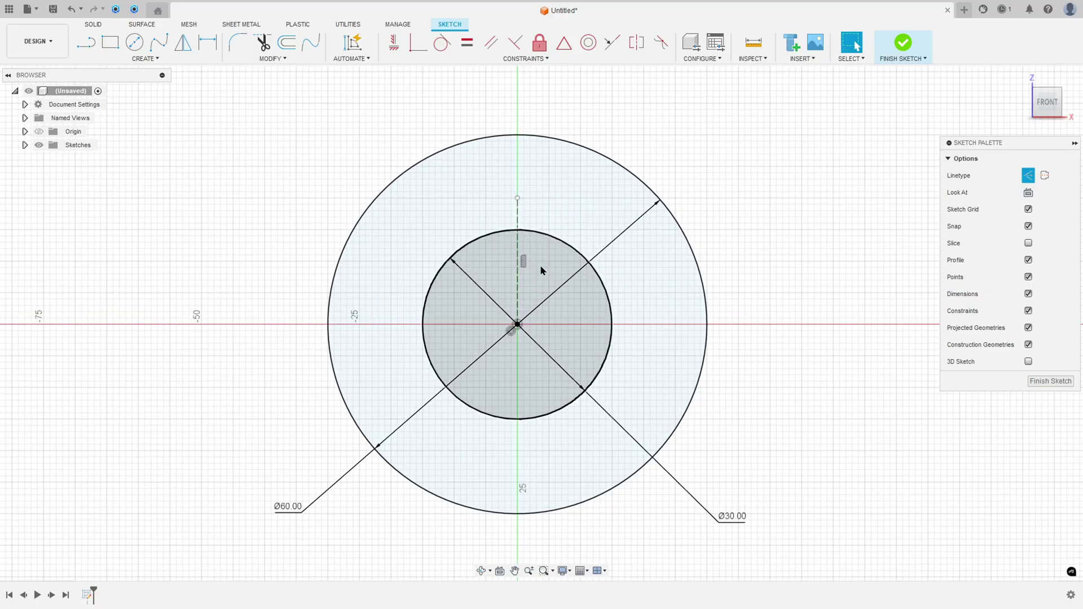
# Place a sketch point at the bottom of the 30 mm circle and constrain it vertically to the origin.
pyautogui.click(130, 58)
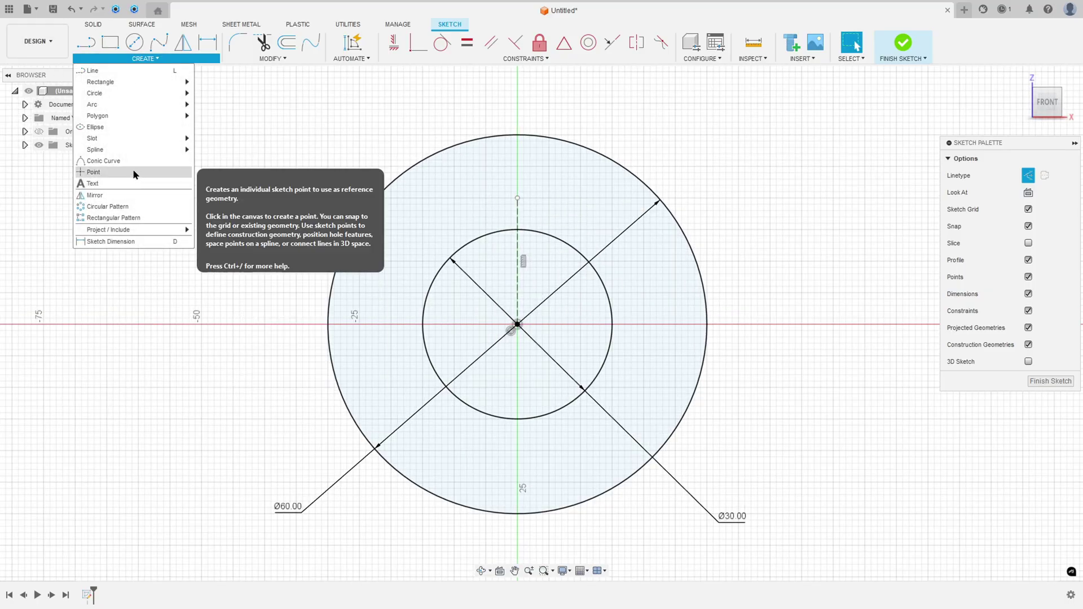
pyautogui.click(134, 170)
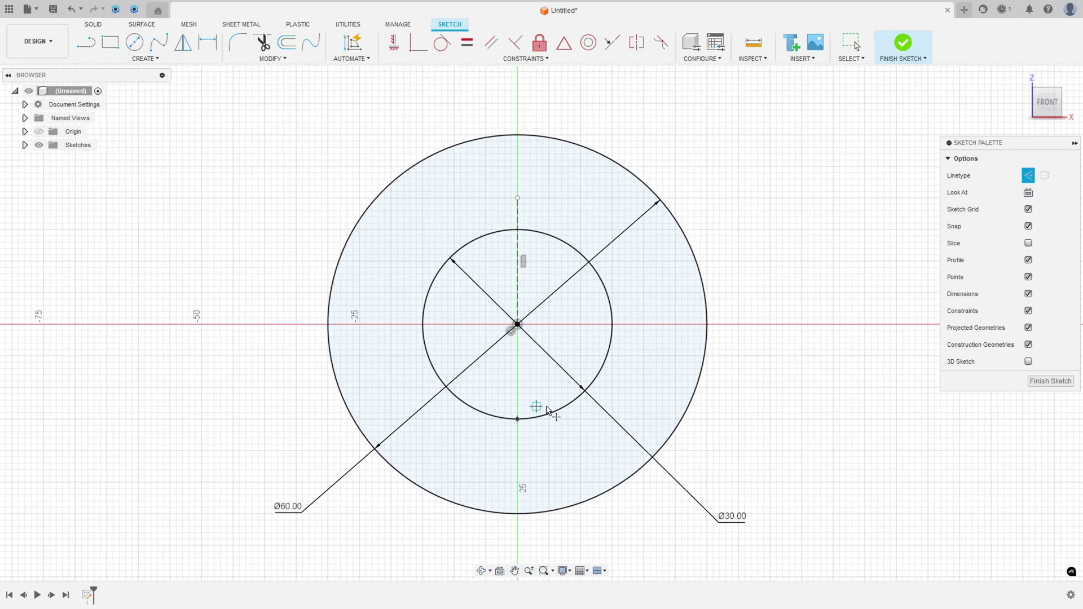
pyautogui.click(394, 51)
pyautogui.click(518, 419)
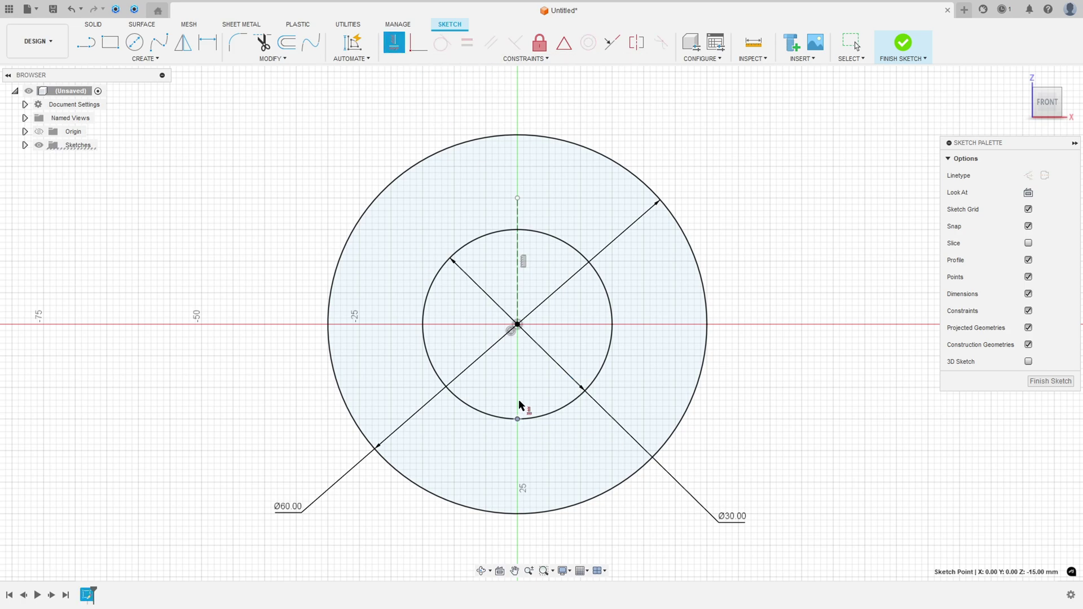
pyautogui.click(517, 326)
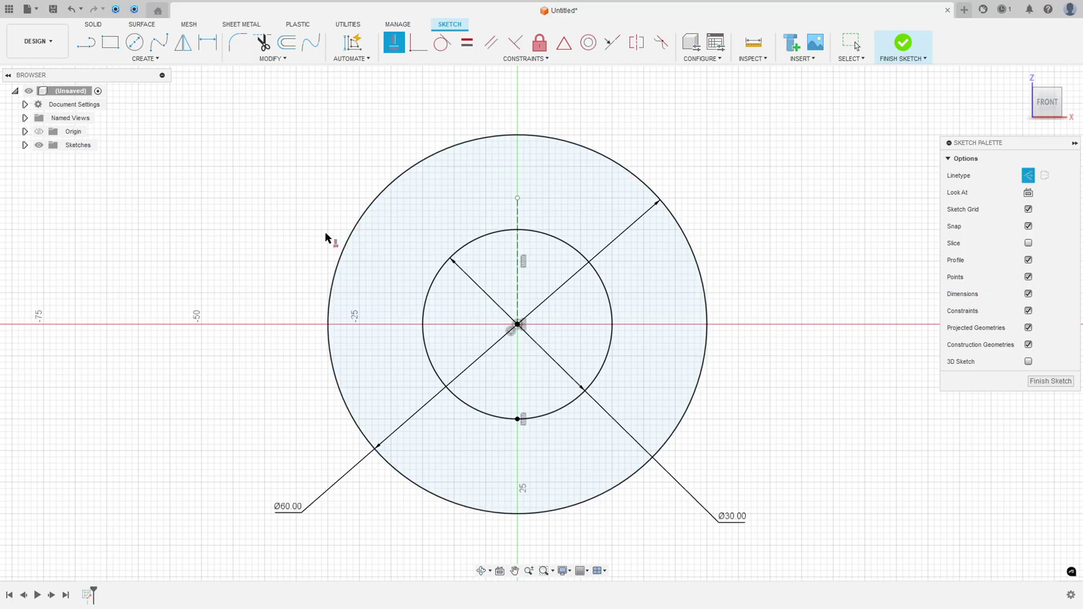
# Dimension the distance from the construction line's upper end to the circle's bottom point as 33 mm.
pyautogui.click(208, 42)
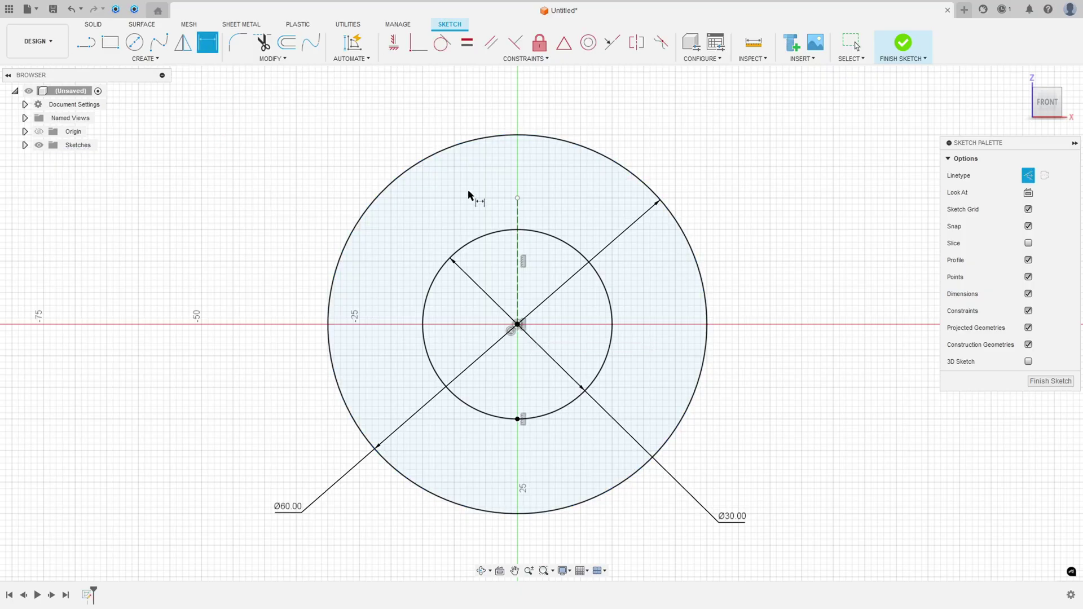
pyautogui.click(517, 198)
pyautogui.click(517, 419)
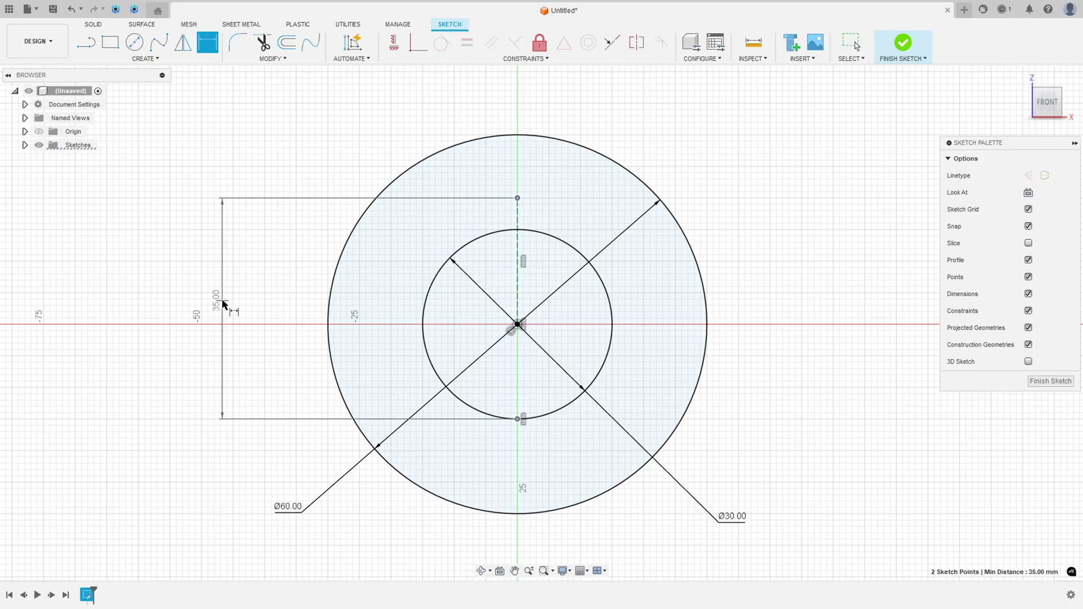
pyautogui.click(232, 301)
pyautogui.write('33')
pyautogui.press('Return')
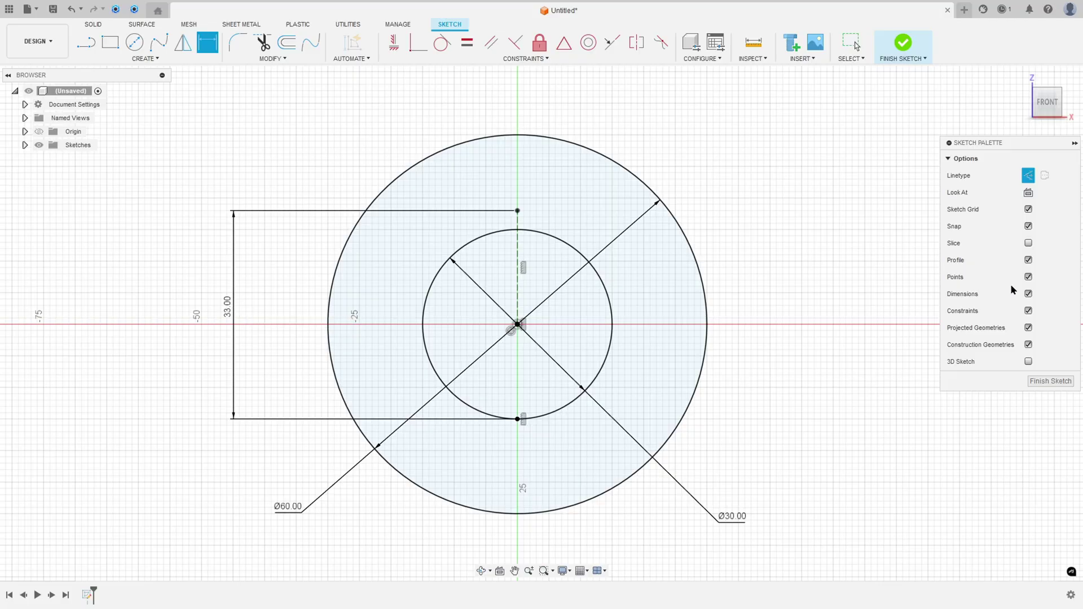
# Switch to the PDF drawing and mark the keyway's top edge and its 8 mm width in red.
pyautogui.hotkey('alt', 'Tab')
pyautogui.moveTo(179, 262); pyautogui.dragTo(205, 262)
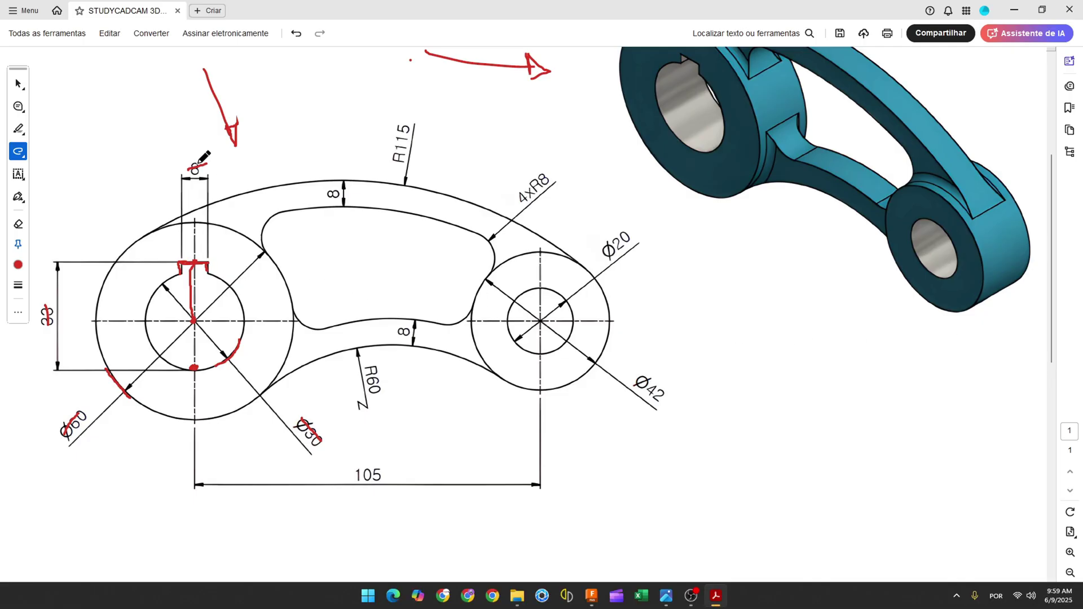
pyautogui.moveTo(175, 263); pyautogui.dragTo(204, 260)
# Back in Fusion, draw a solid horizontal line crossing the construction line's upper end as the keyway's top edge.
pyautogui.click(591, 595)
pyautogui.scroll(3, 502, 242)
pyautogui.scroll(4, 502, 236)
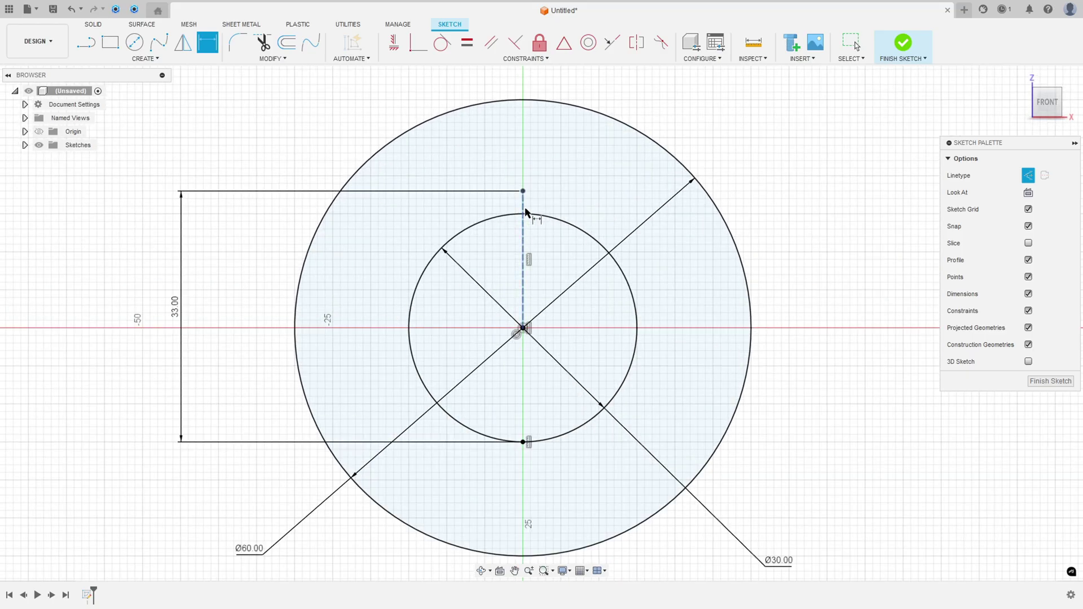
pyautogui.press('l')
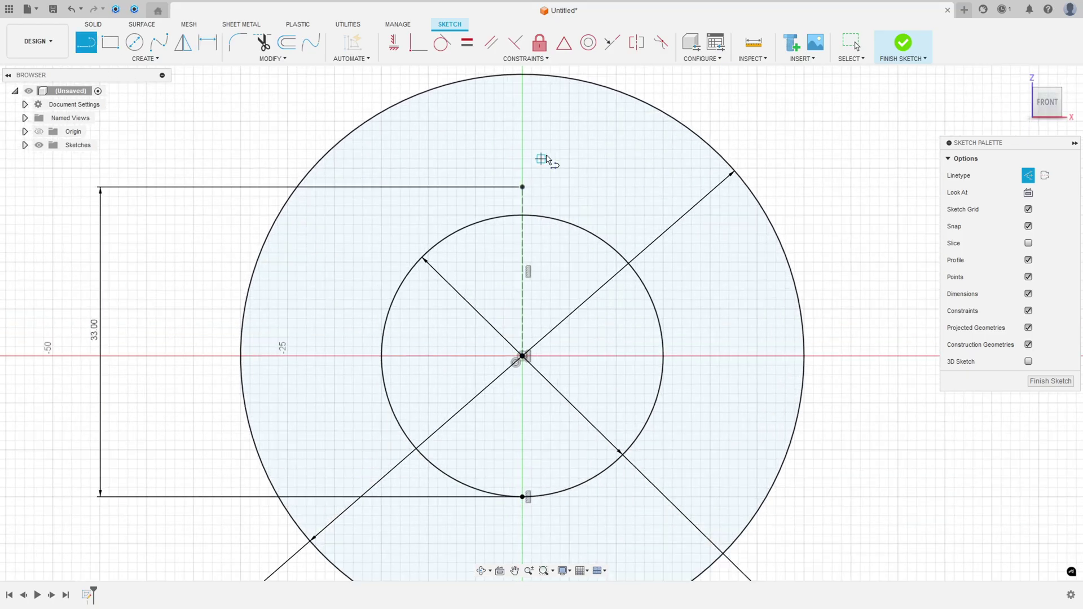
pyautogui.click(1028, 176)
pyautogui.click(522, 186)
pyautogui.click(574, 192)
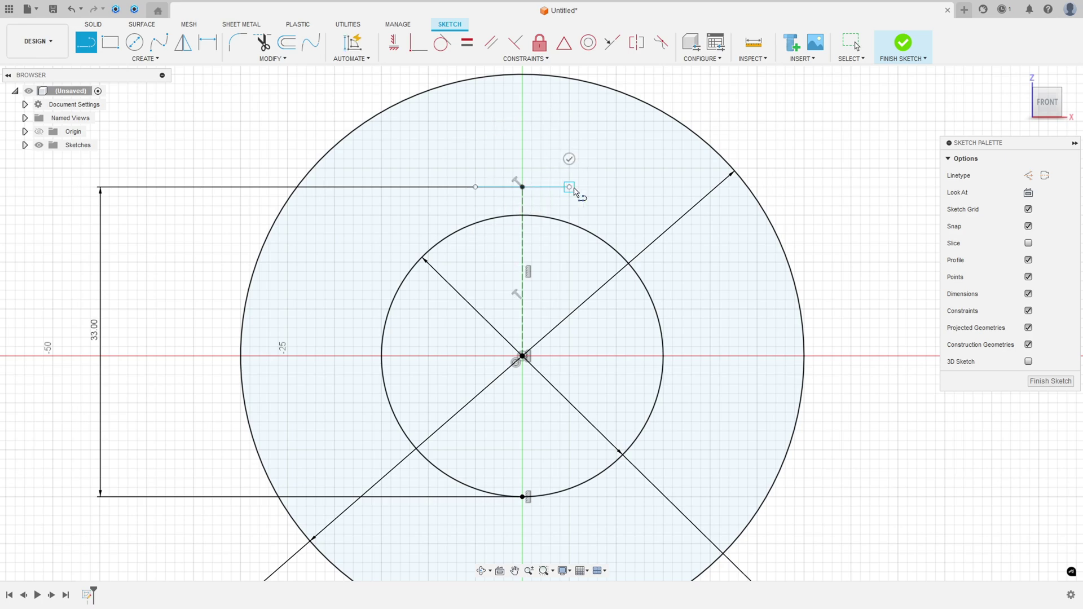
pyautogui.press('Escape')
# Dimension the keyway's top line to a width of 8 mm.
pyautogui.click(207, 42)
pyautogui.click(497, 186)
pyautogui.click(518, 140)
pyautogui.write('8')
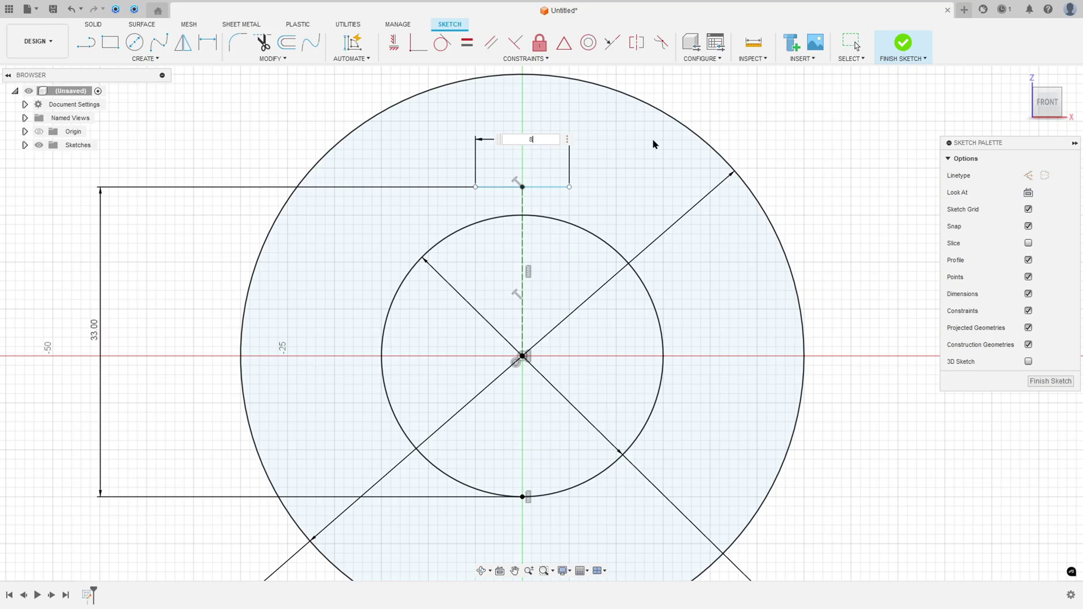
pyautogui.press('Return')
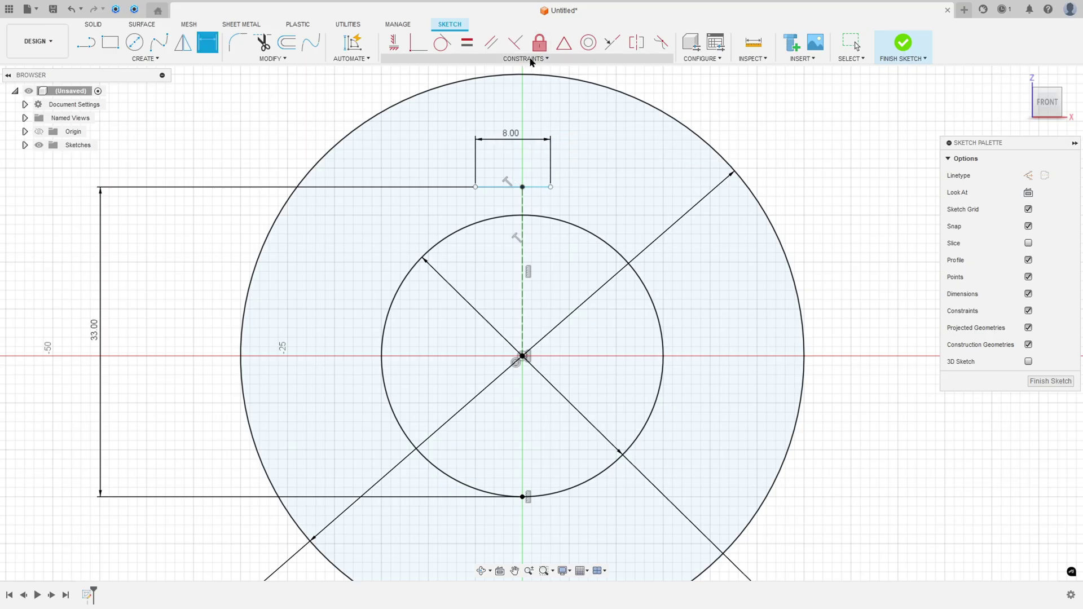
# Apply a midpoint constraint to centre the 8 mm line on the construction line's upper end.
pyautogui.click(564, 42)
pyautogui.click(502, 186)
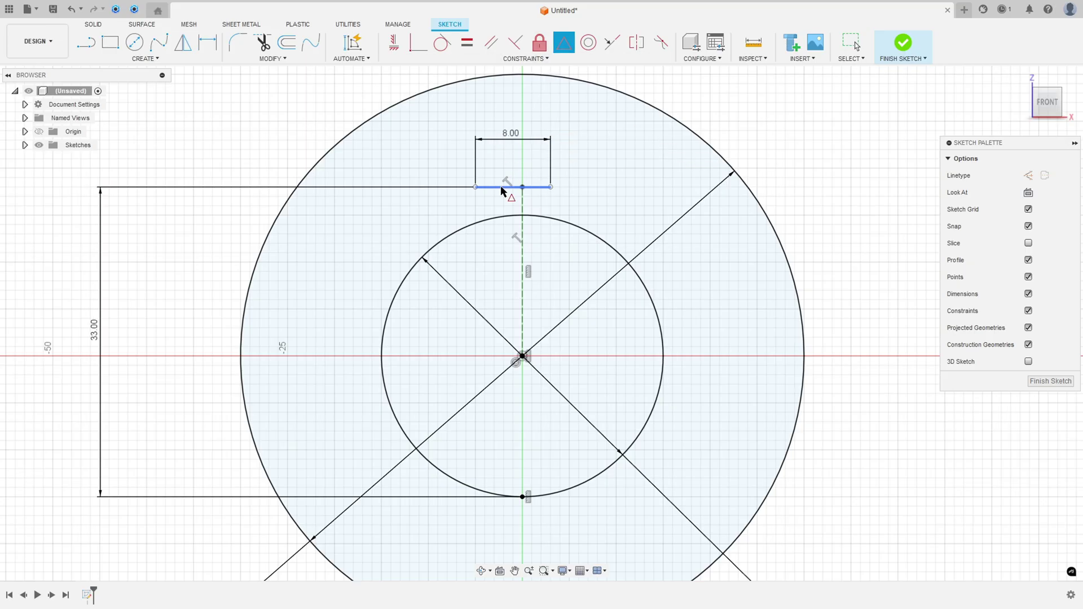
pyautogui.click(511, 177)
# Draw the keyway's two vertical sides from the ends of the 8 mm line down to the 30 mm circle.
pyautogui.press('l')
pyautogui.click(484, 187)
pyautogui.doubleClick(484, 215)
pyautogui.click(559, 186)
pyautogui.doubleClick(559, 217)
pyautogui.press('Escape')
# Break the 30 mm circle's arc between the keyway's two vertical sides.
pyautogui.click(275, 59)
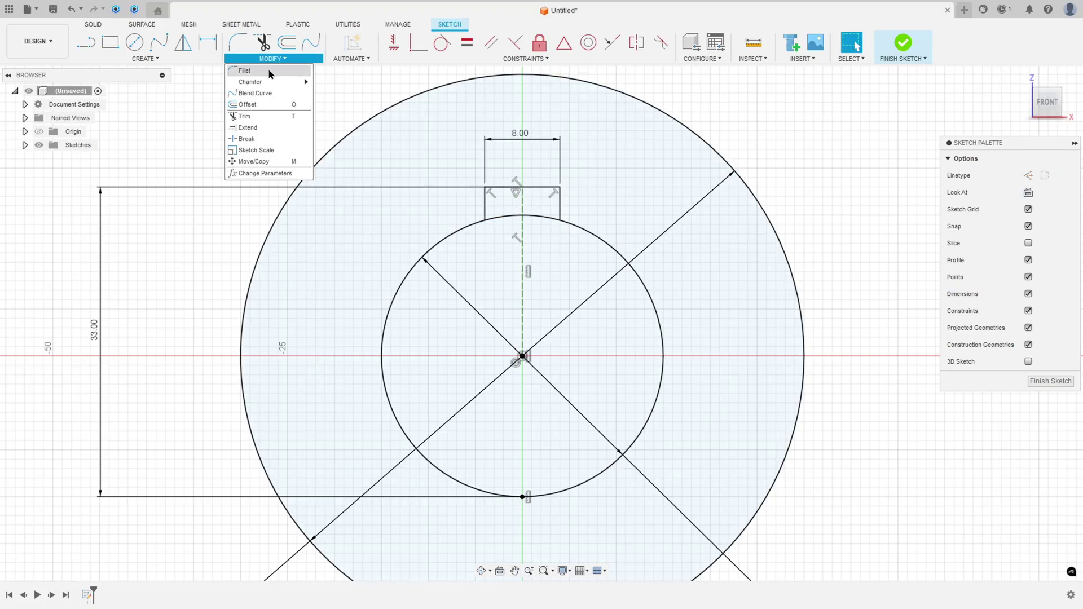
pyautogui.click(264, 140)
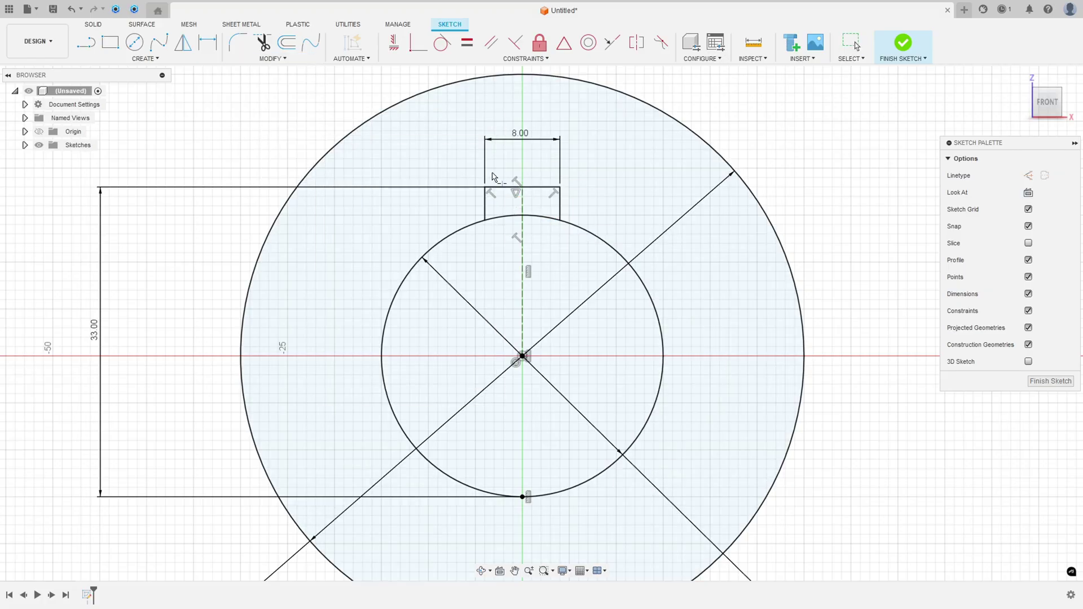
pyautogui.click(509, 221)
pyautogui.click(544, 221)
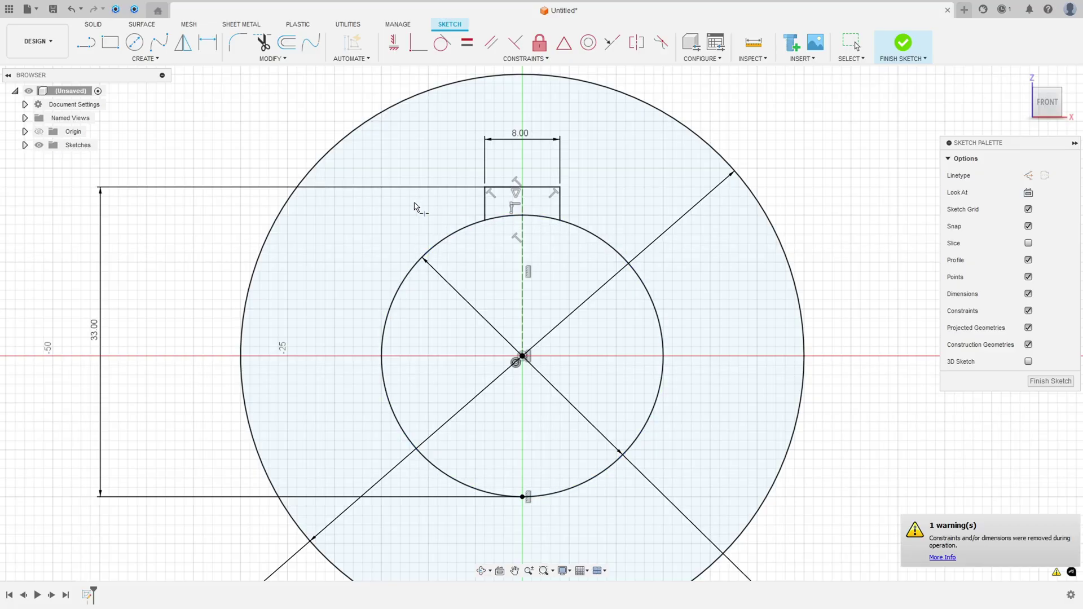
pyautogui.press('Escape')
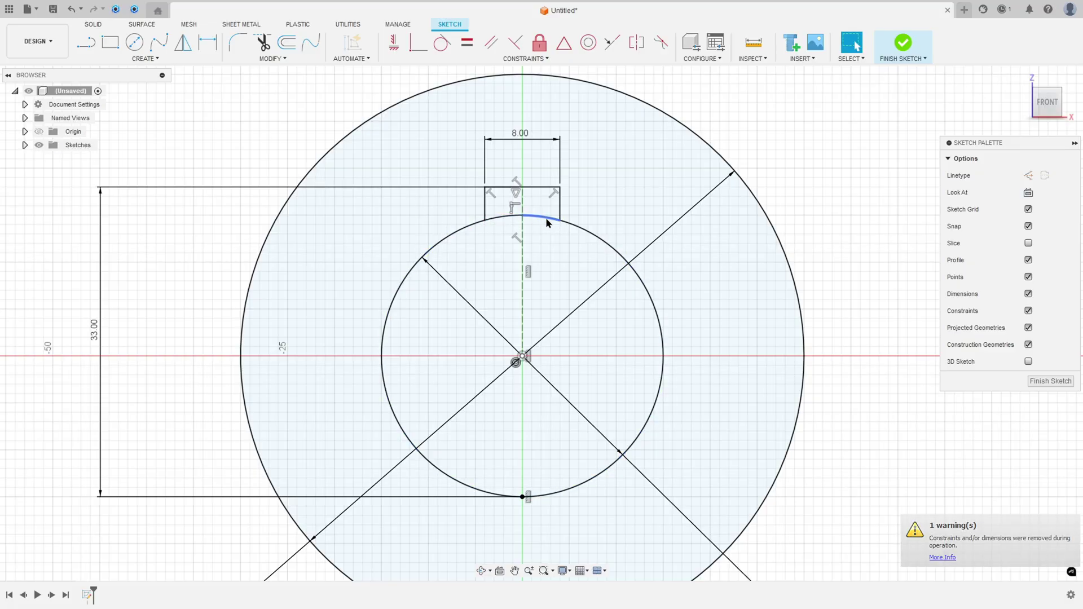
# Convert the two arc pieces of the 30 mm circle inside the keyway to construction geometry.
pyautogui.click(544, 220)
pyautogui.keyDown('shift'); pyautogui.click(510, 217); pyautogui.keyUp('shift')
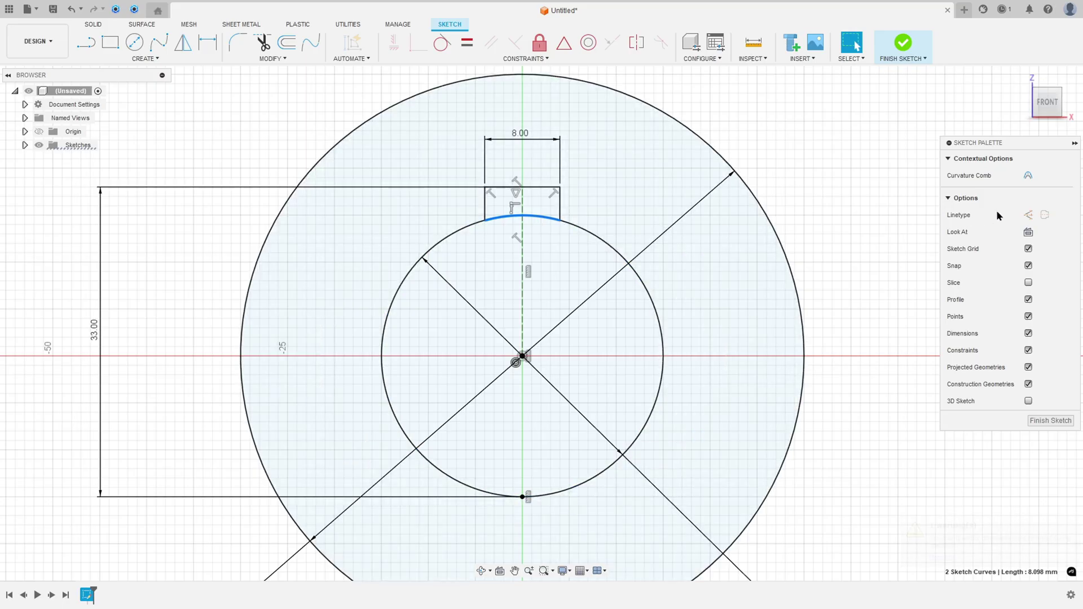
pyautogui.click(1027, 215)
# Switch to the PDF drawing, mark off the small boss's Ø20, Ø42 and the 105 centre distance, and return to Fusion.
pyautogui.scroll(-3, 825, 209)
pyautogui.scroll(-2, 826, 215)
pyautogui.moveTo(848, 210); pyautogui.dragTo(705, 214, button='middle')
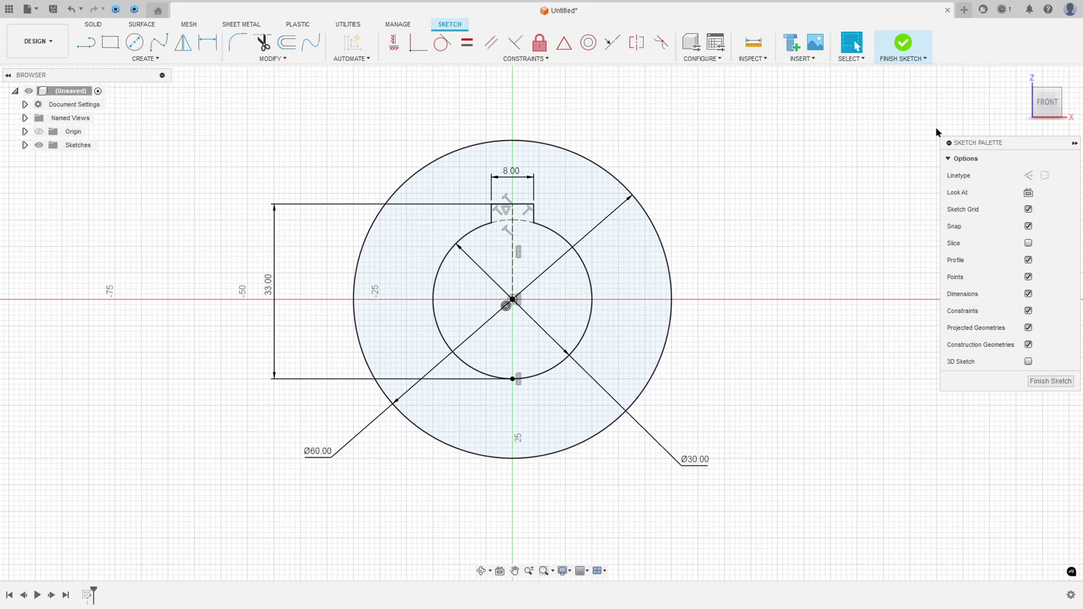
pyautogui.scroll(-2, 786, 226)
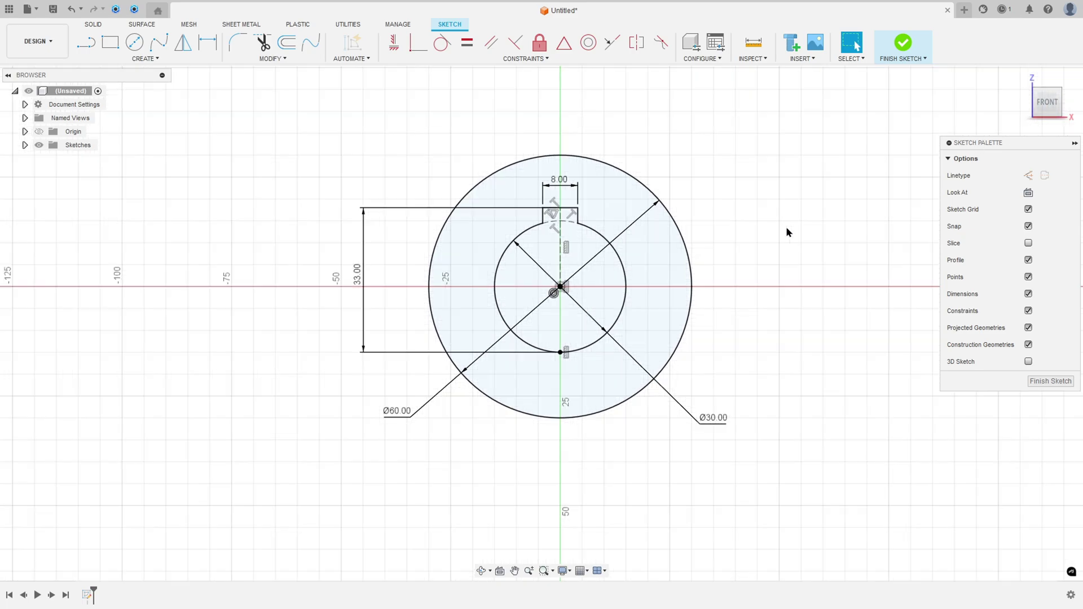
pyautogui.scroll(-2, 784, 232)
pyautogui.moveTo(781, 237)
pyautogui.mouseDown(button='middle')
pyautogui.moveTo(600, 235)
pyautogui.moveTo(523, 292)
pyautogui.mouseUp(button='middle')
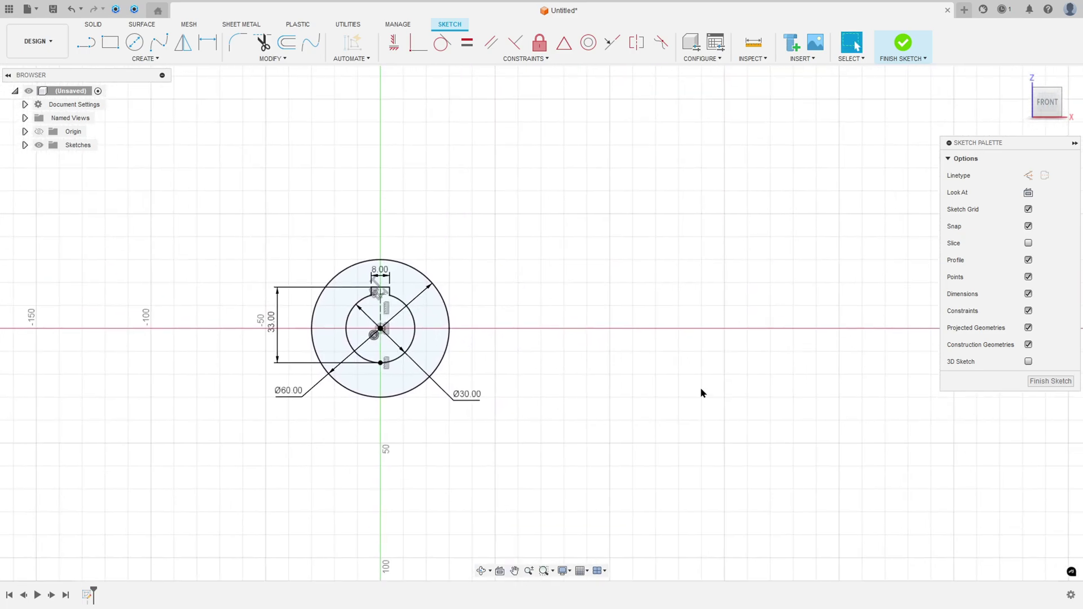
pyautogui.hotkey('alt', 'Tab')
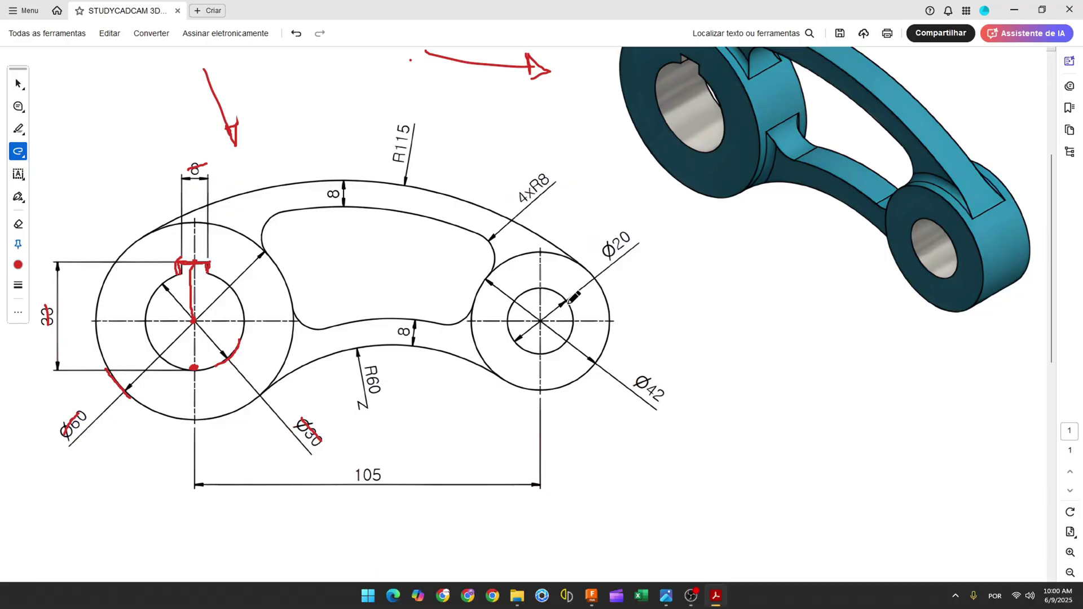
pyautogui.moveTo(567, 302); pyautogui.dragTo(552, 290)
pyautogui.moveTo(604, 255); pyautogui.dragTo(639, 238)
pyautogui.moveTo(599, 356)
pyautogui.mouseDown()
pyautogui.moveTo(586, 371)
pyautogui.moveTo(666, 393)
pyautogui.mouseUp()
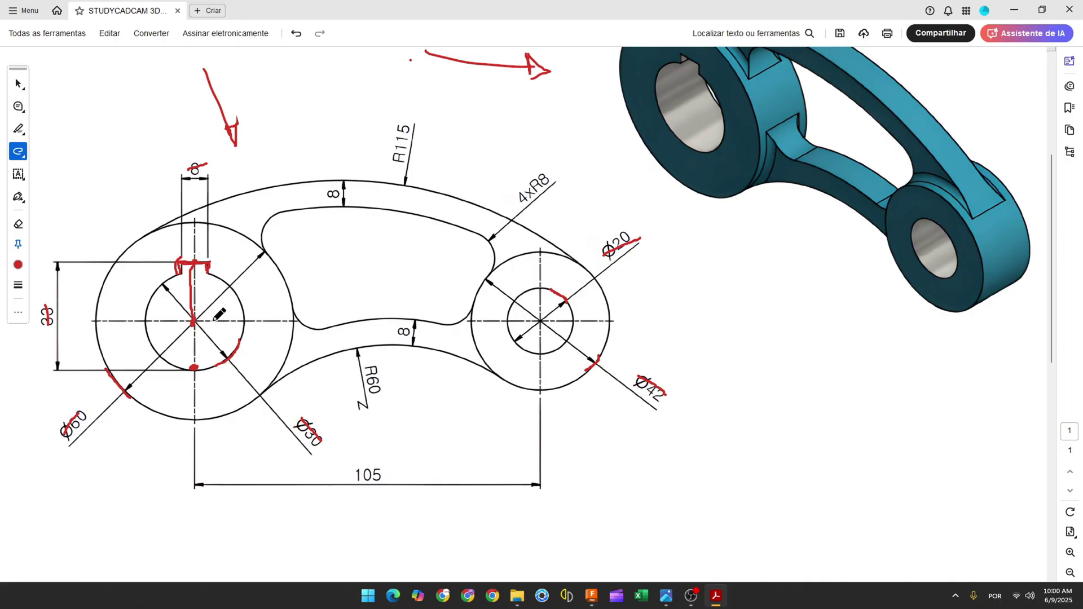
pyautogui.moveTo(353, 475); pyautogui.dragTo(389, 475)
pyautogui.click(591, 595)
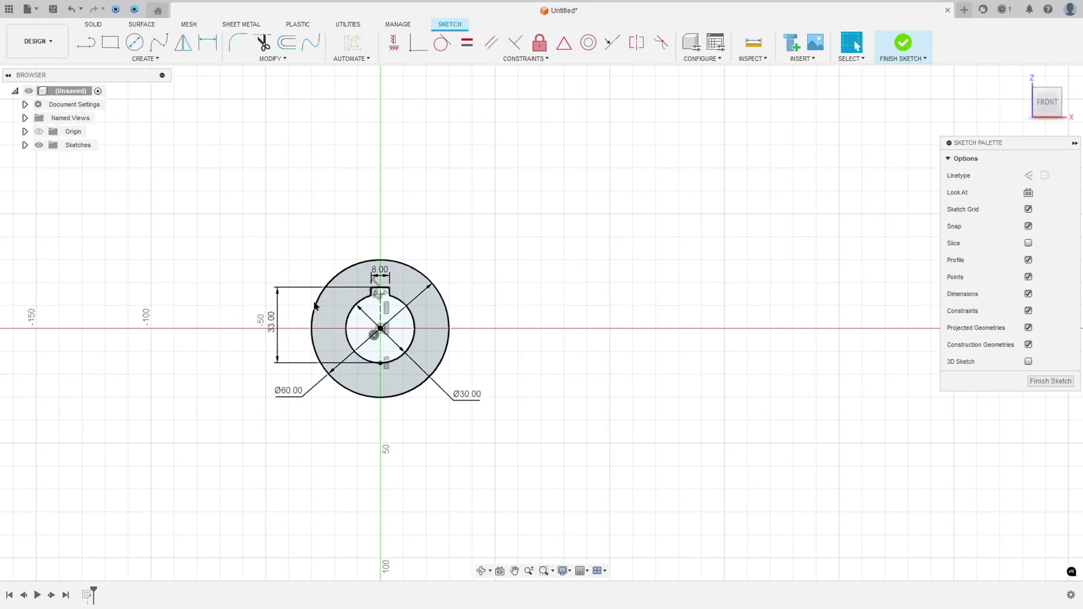
# Draw two concentric circles of 20 mm and 42 mm diameter on the horizontal axis, to the right of the large boss.
pyautogui.click(134, 42)
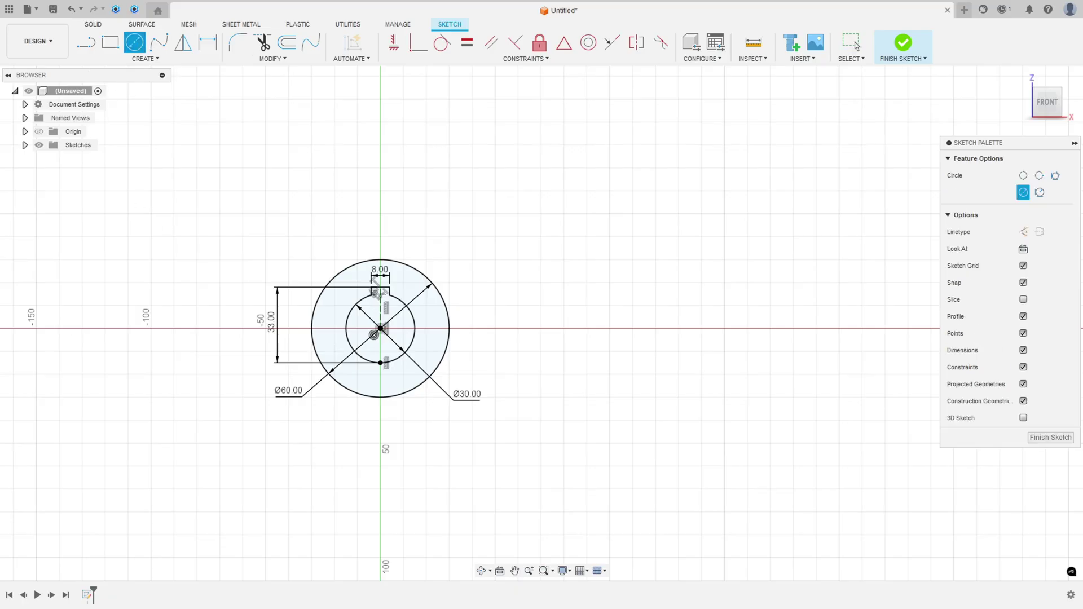
pyautogui.click(724, 329)
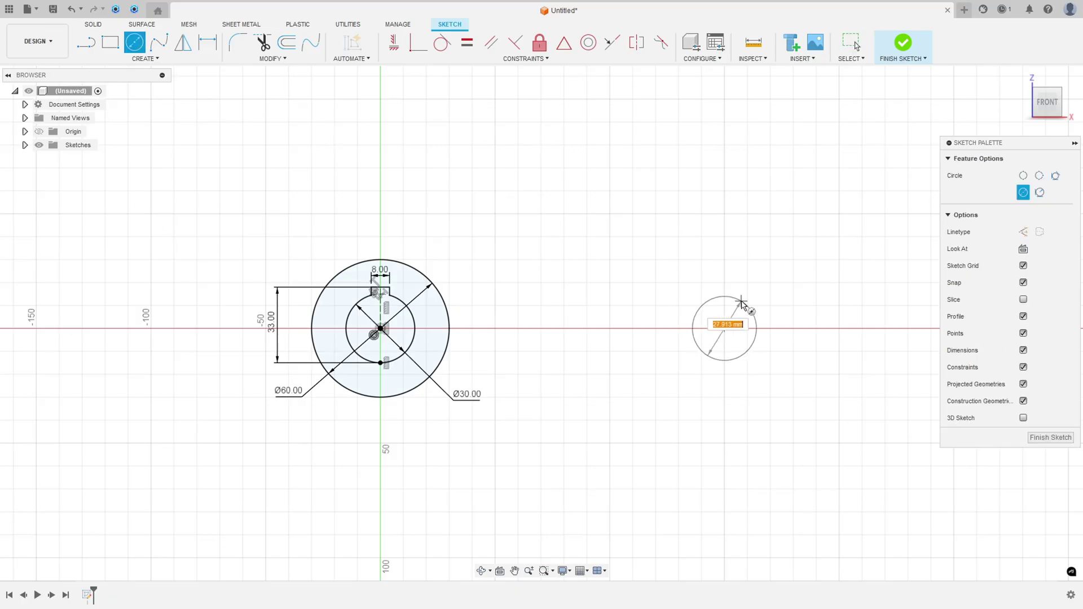
pyautogui.write('20')
pyautogui.press('Return')
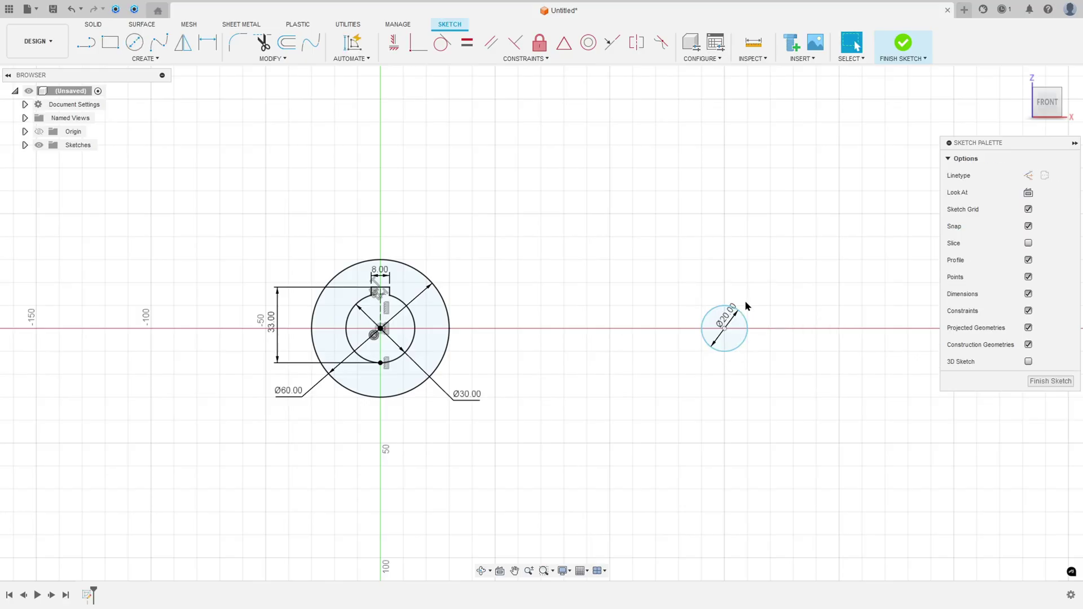
pyautogui.press('c')
pyautogui.click(724, 329)
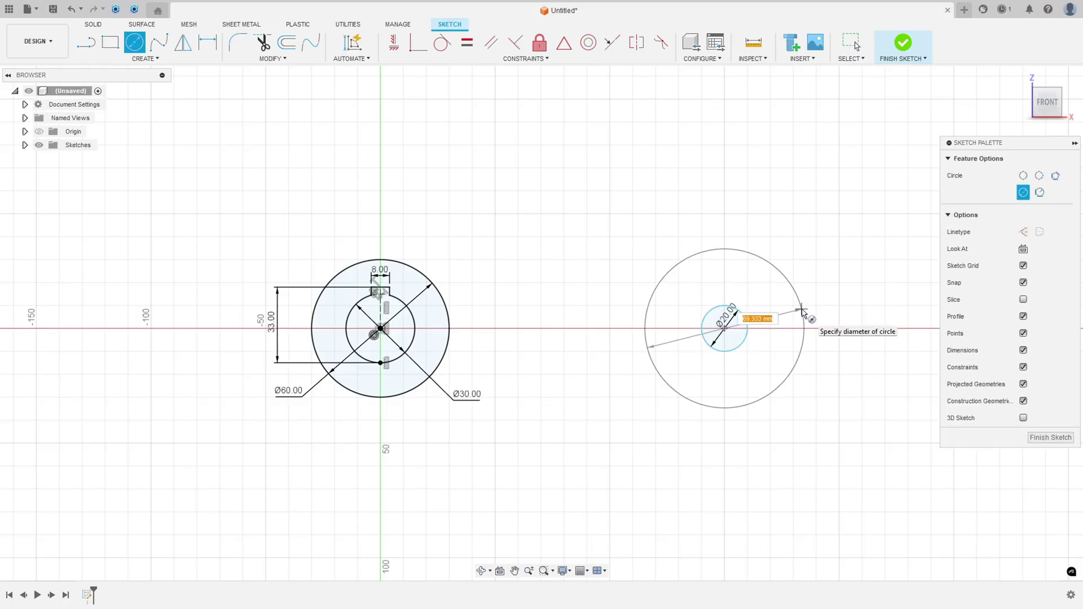
pyautogui.write('42')
pyautogui.press('Return')
pyautogui.press('Escape')
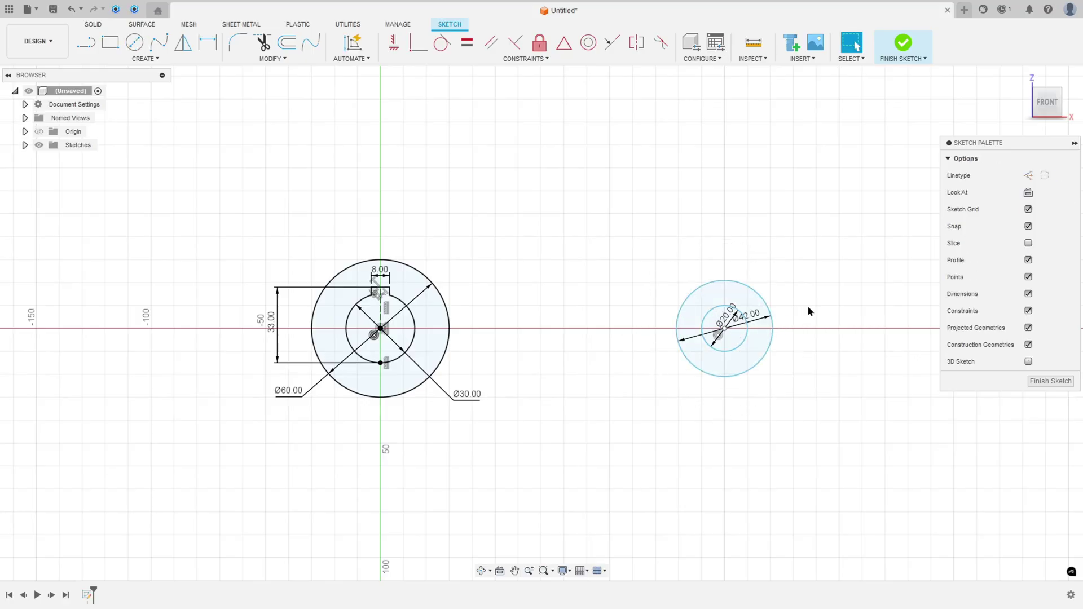
# Dimension the horizontal distance between the origin and the small boss's centre to 105 mm.
pyautogui.click(207, 43)
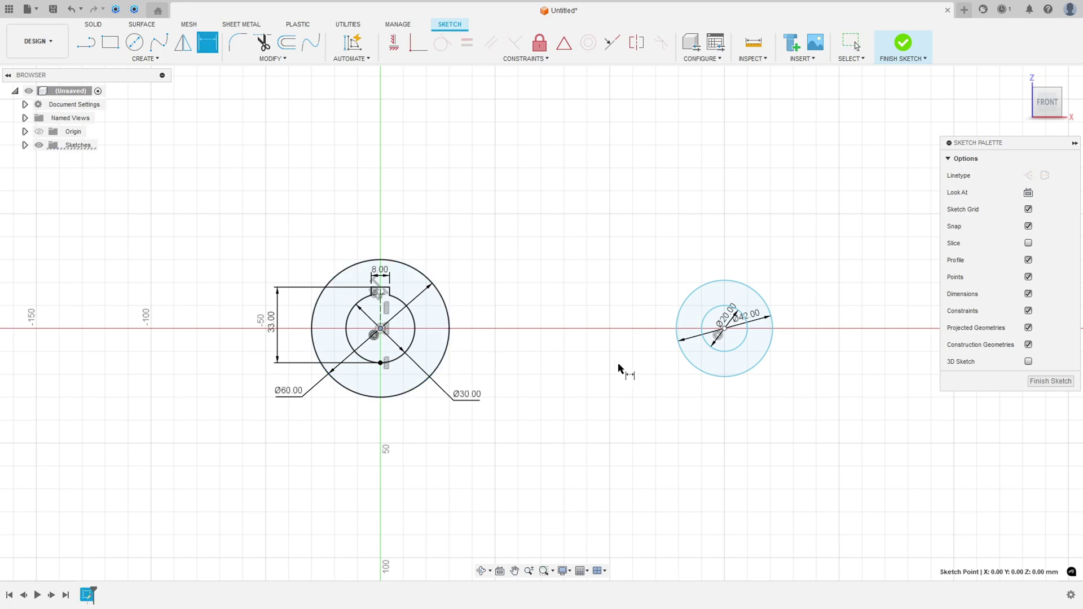
pyautogui.click(724, 328)
pyautogui.click(572, 451)
pyautogui.write('10')
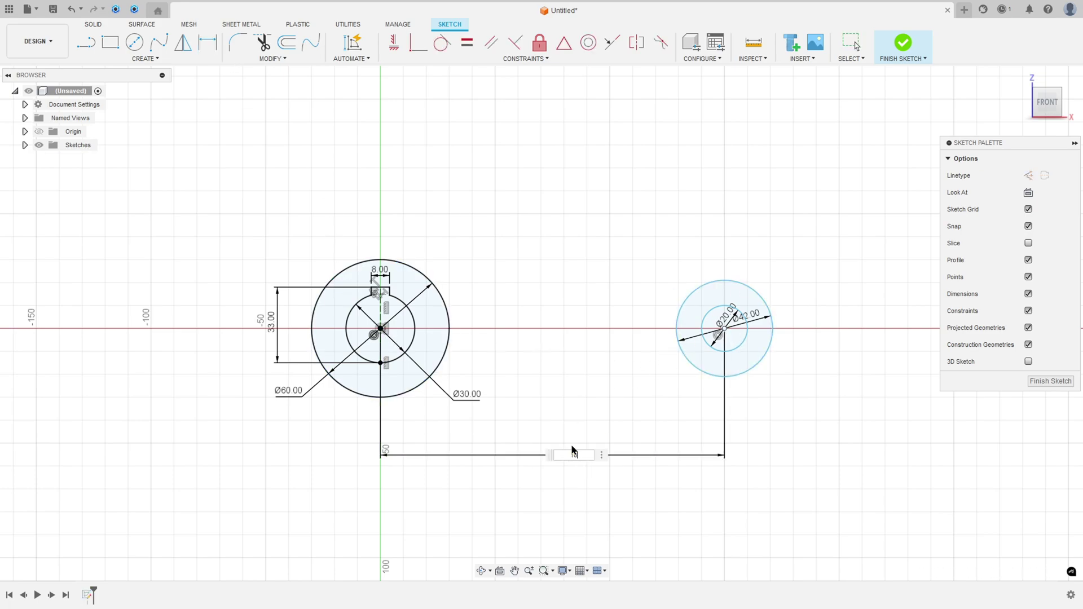
pyautogui.write('5')
pyautogui.press('Return')
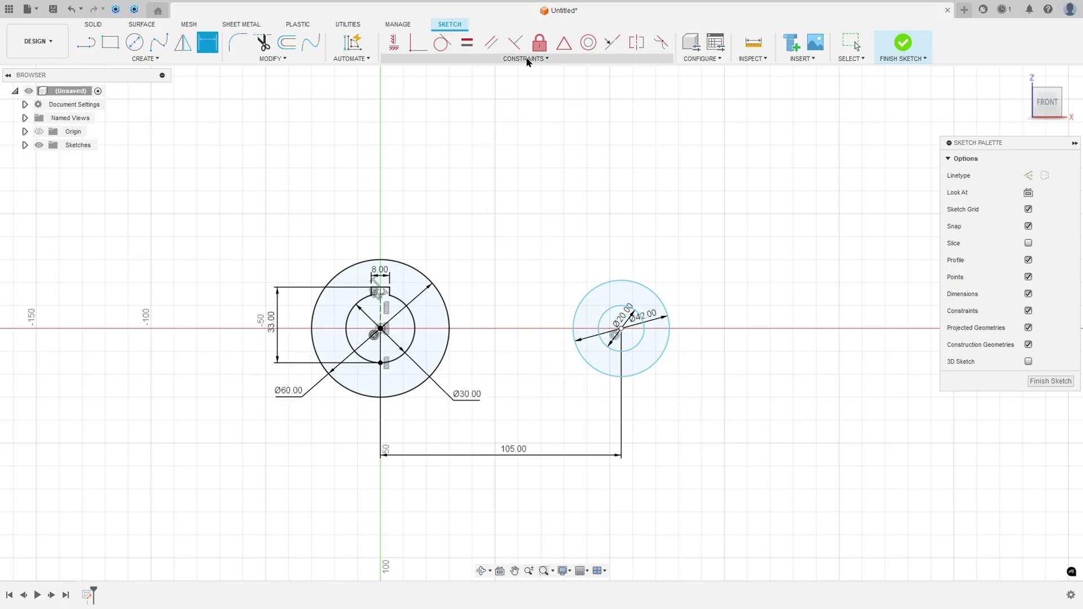
# Apply a horizontal/vertical constraint to align the small boss's centre with the origin.
pyautogui.click(394, 43)
pyautogui.click(621, 329)
pyautogui.click(380, 329)
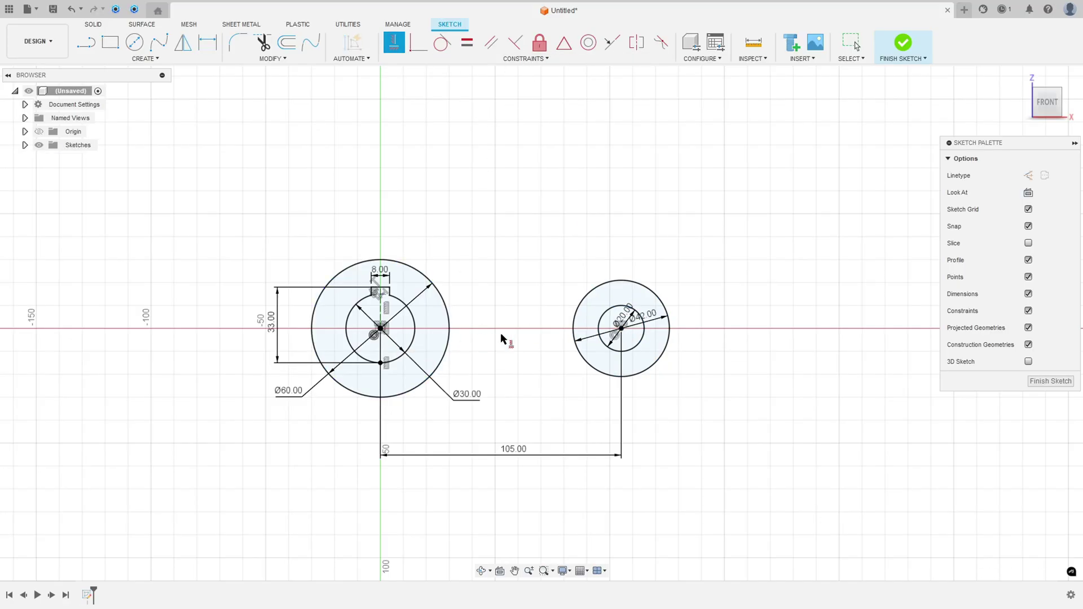
# Move the Ø42 and Ø20 dimension labels outside the small boss's circles and finish the sketch.
pyautogui.scroll(4, 551, 251)
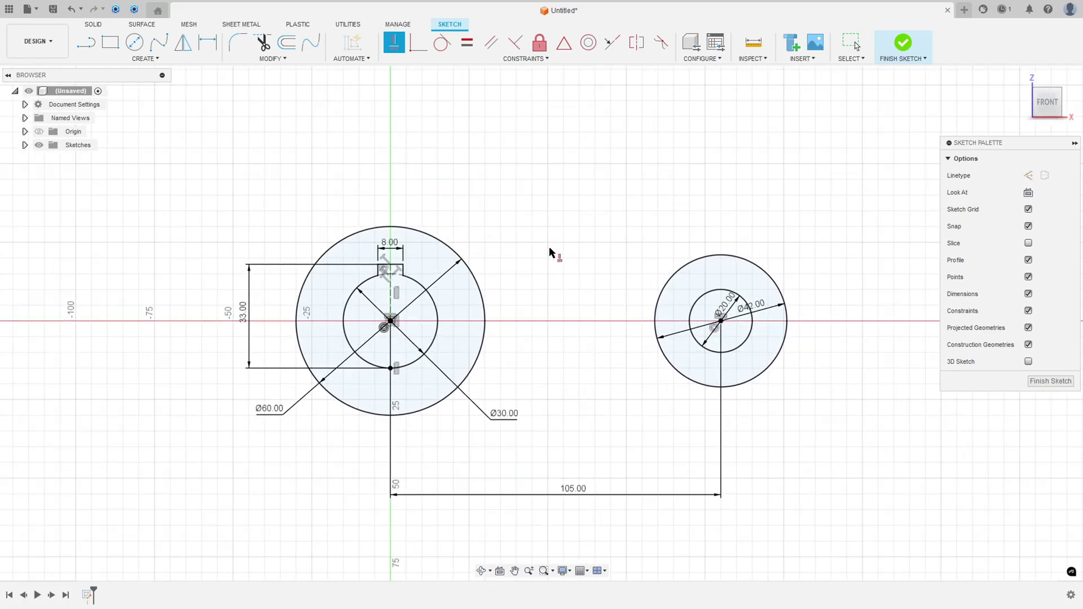
pyautogui.press('Escape')
pyautogui.moveTo(775, 311); pyautogui.dragTo(814, 400)
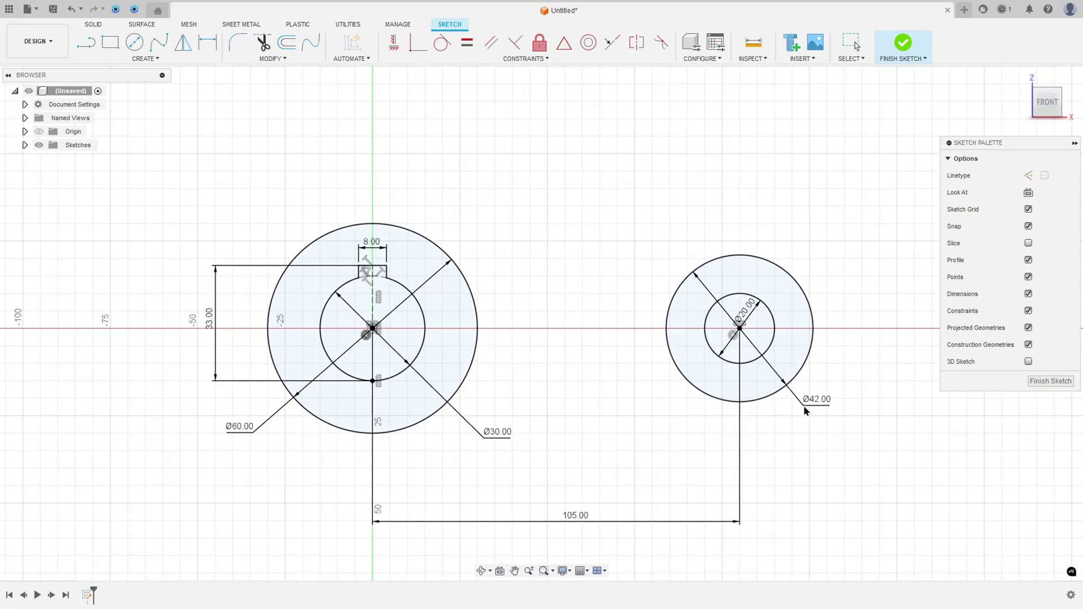
pyautogui.moveTo(746, 310); pyautogui.dragTo(825, 264)
pyautogui.moveTo(600, 214)
pyautogui.mouseDown(button='middle')
pyautogui.moveTo(626, 174)
pyautogui.moveTo(541, 180)
pyautogui.mouseUp(button='middle')
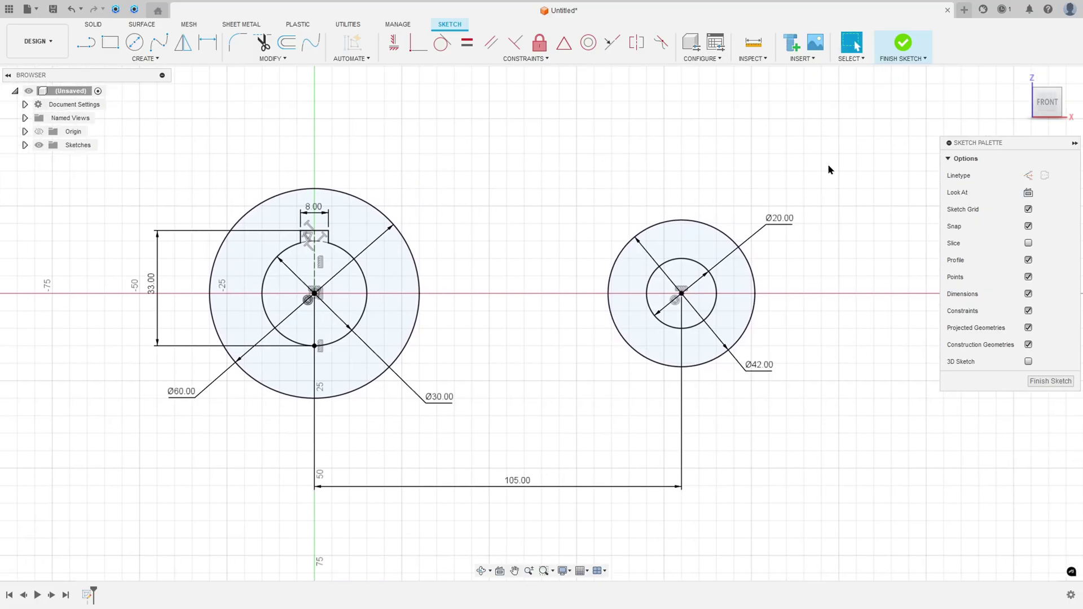
pyautogui.click(901, 43)
pyautogui.click(1020, 78)
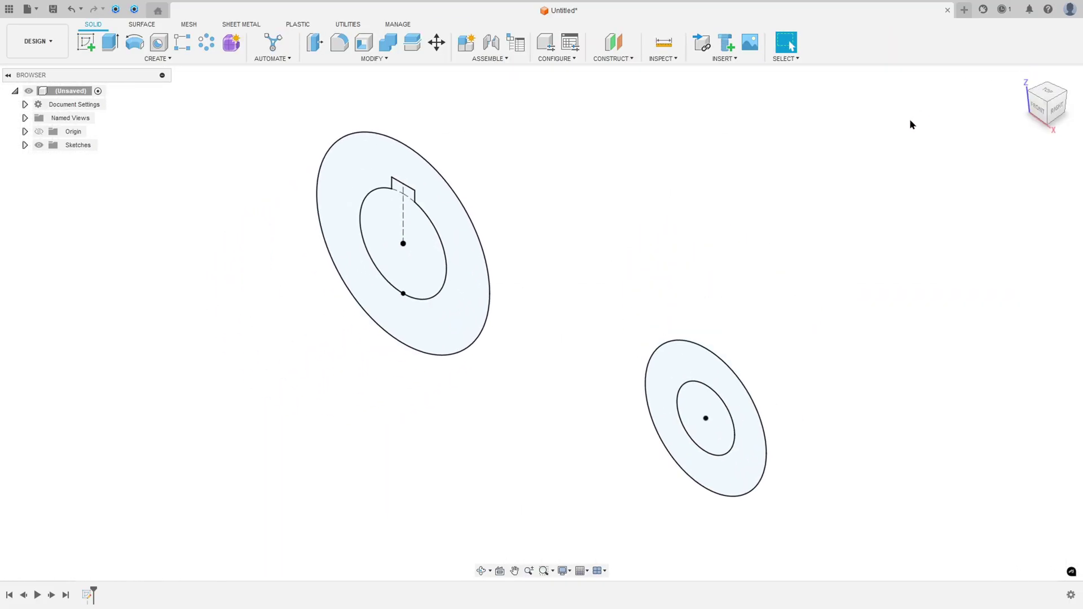
# Switch to the PDF drawing, mark off the 20 mm boss thickness in the lower view, and return to Fusion.
pyautogui.hotkey('alt', 'Tab')
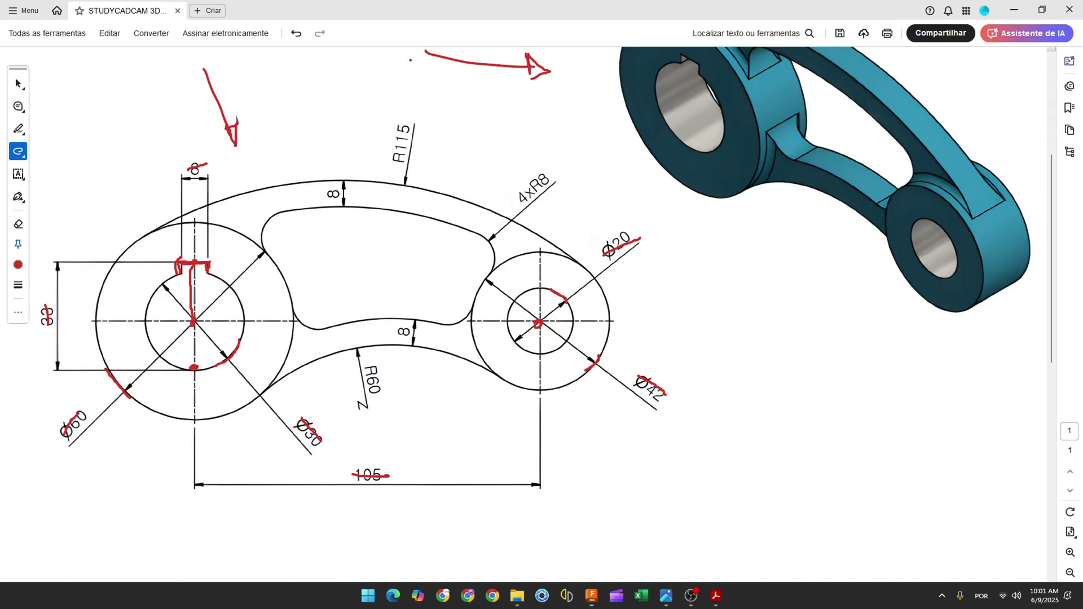
pyautogui.keyDown('ctrl'); pyautogui.scroll(-1, 591, 370); pyautogui.keyUp('ctrl')
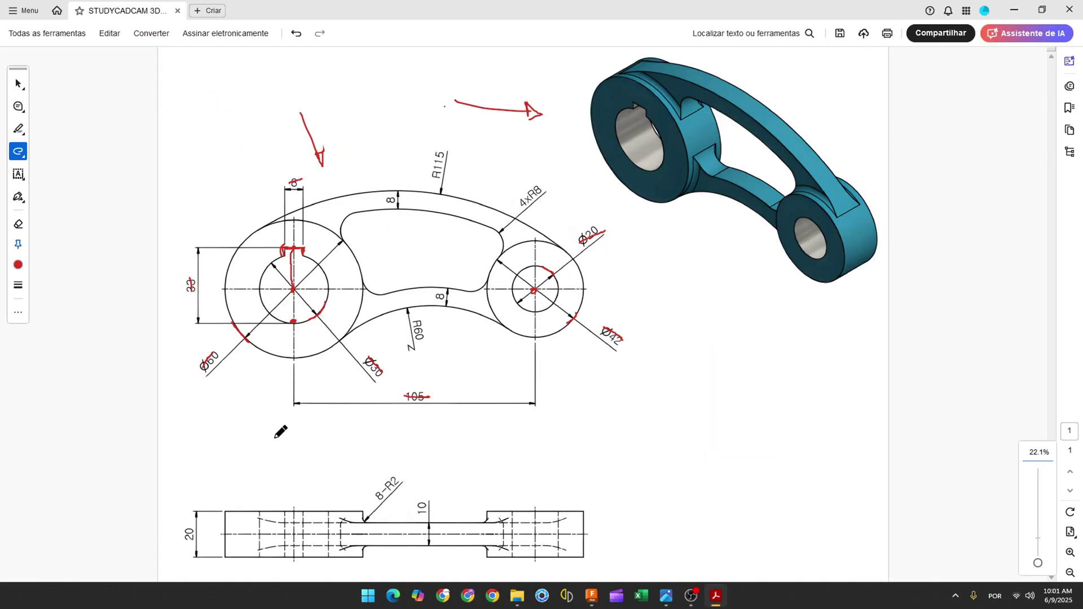
pyautogui.moveTo(190, 524); pyautogui.dragTo(186, 547)
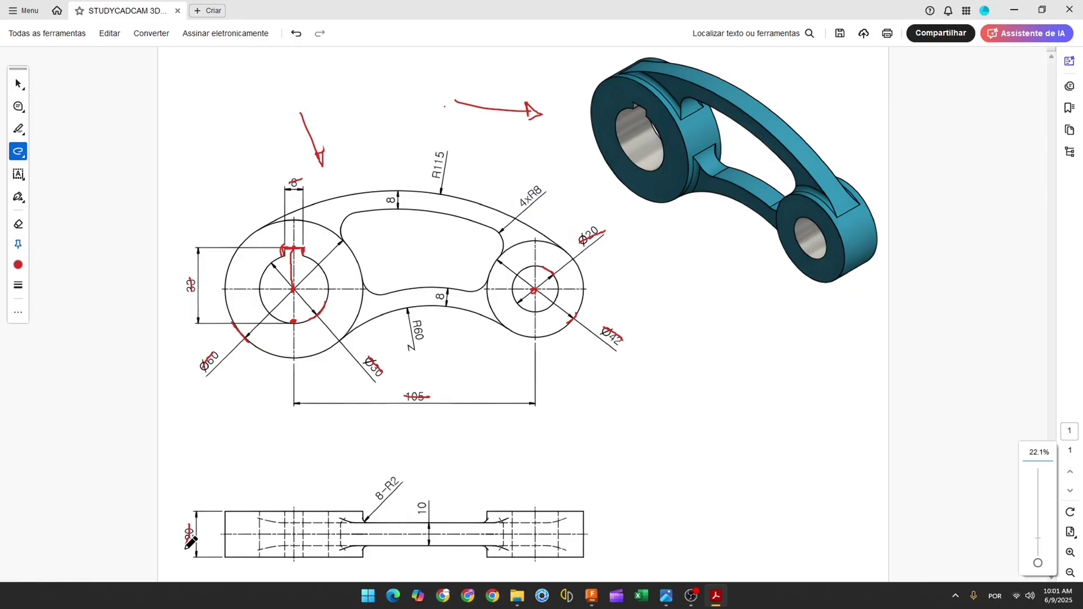
pyautogui.click(597, 592)
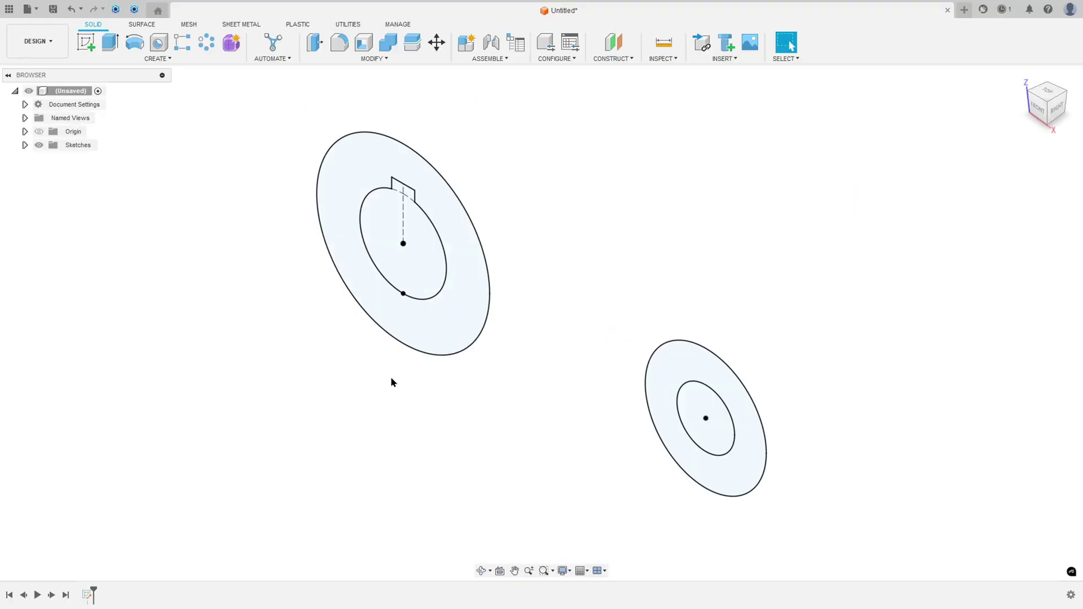
# Extrude both ring profiles symmetrically as new bodies, using whole-length measurement and a distance of 20 mm.
pyautogui.click(110, 42)
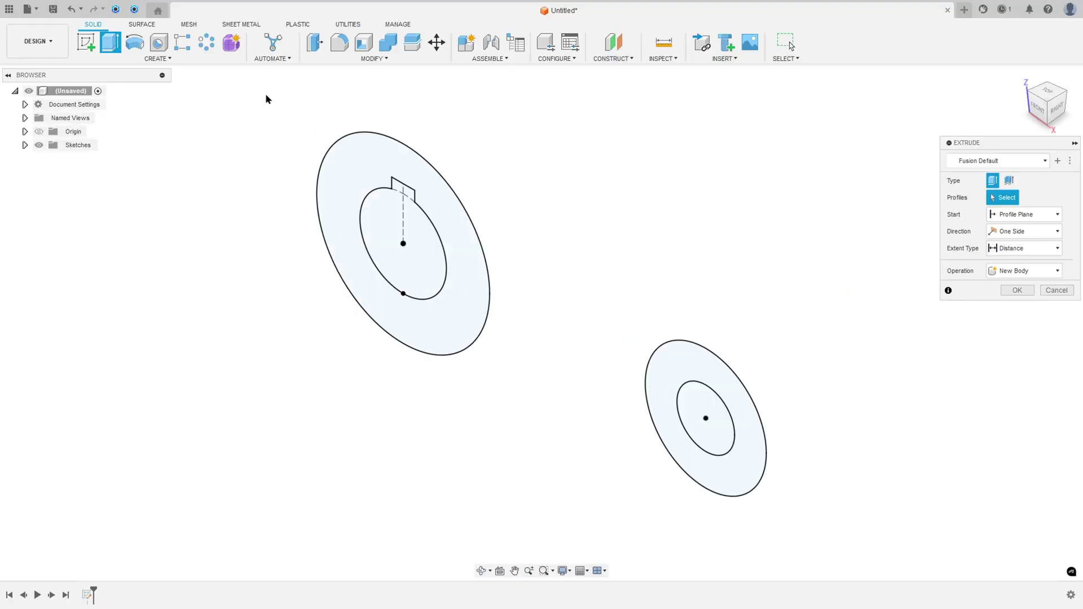
pyautogui.click(367, 156)
pyautogui.click(696, 353)
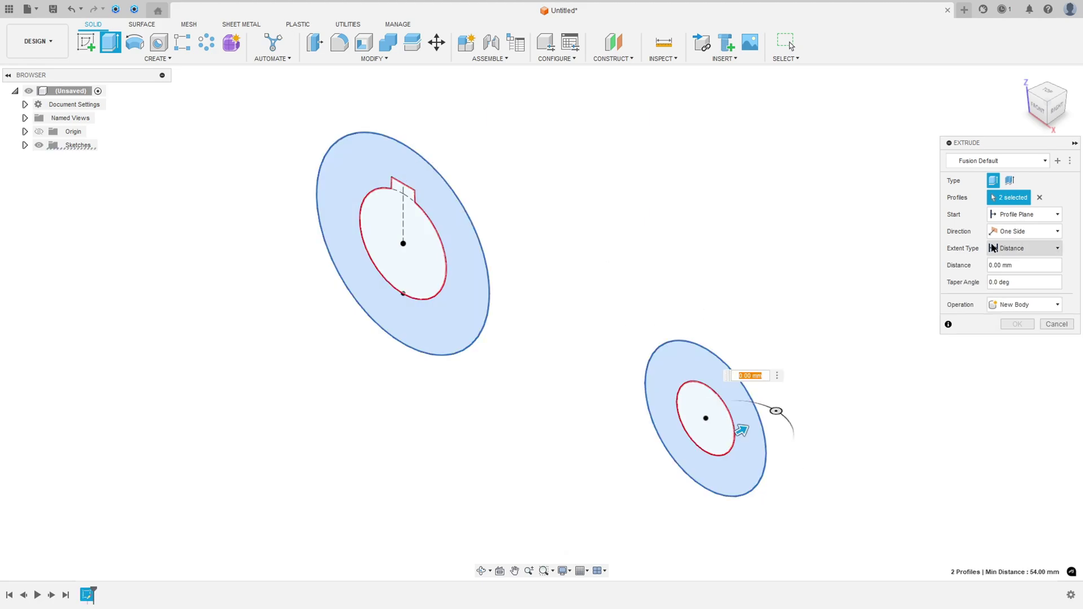
pyautogui.click(1008, 233)
pyautogui.click(1023, 274)
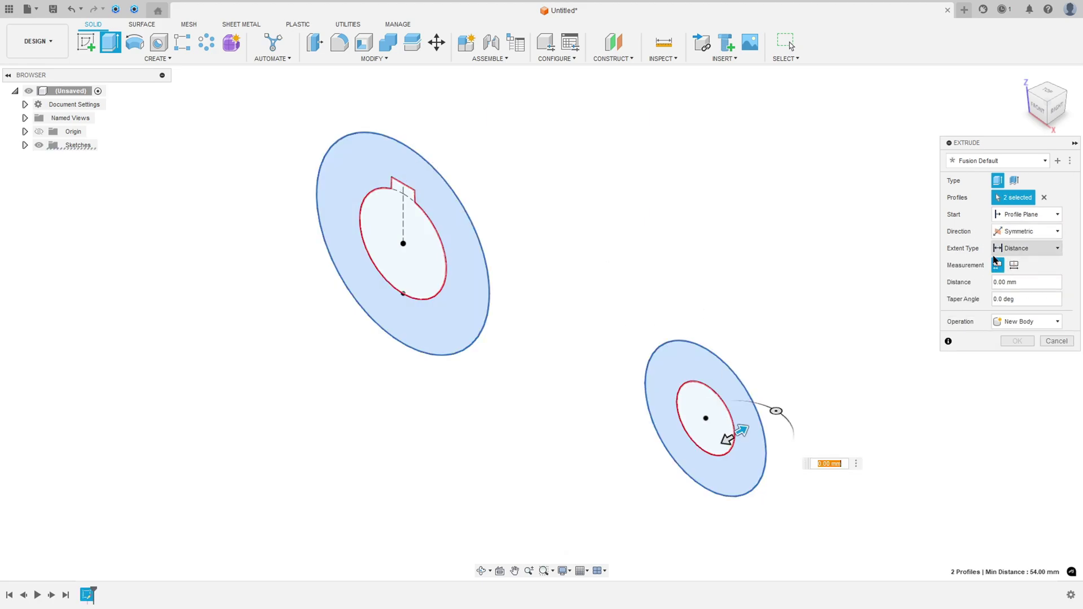
pyautogui.click(1013, 264)
pyautogui.click(1021, 282)
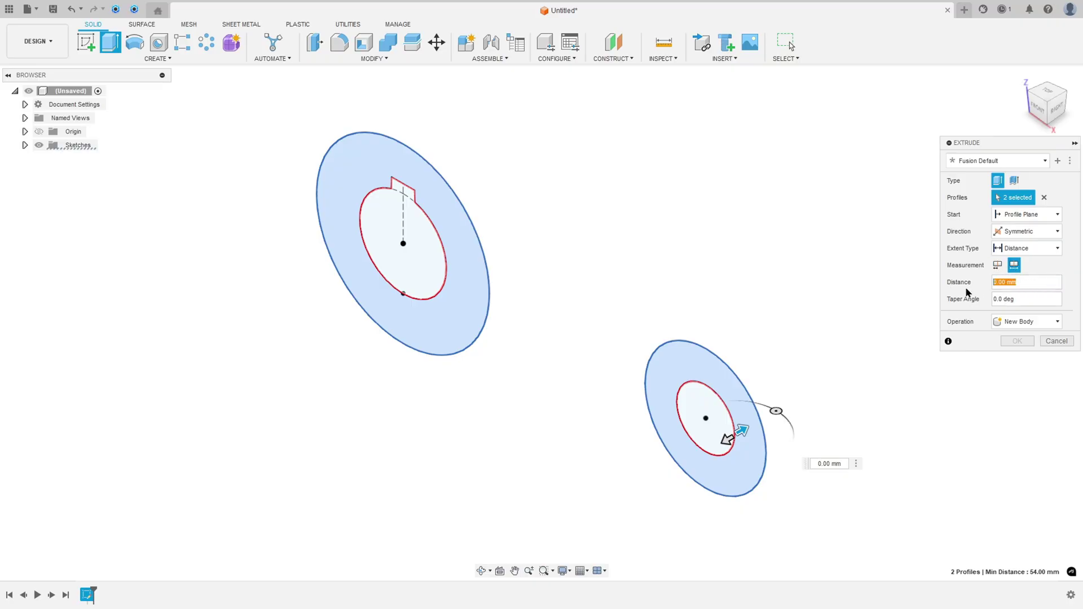
pyautogui.write('20')
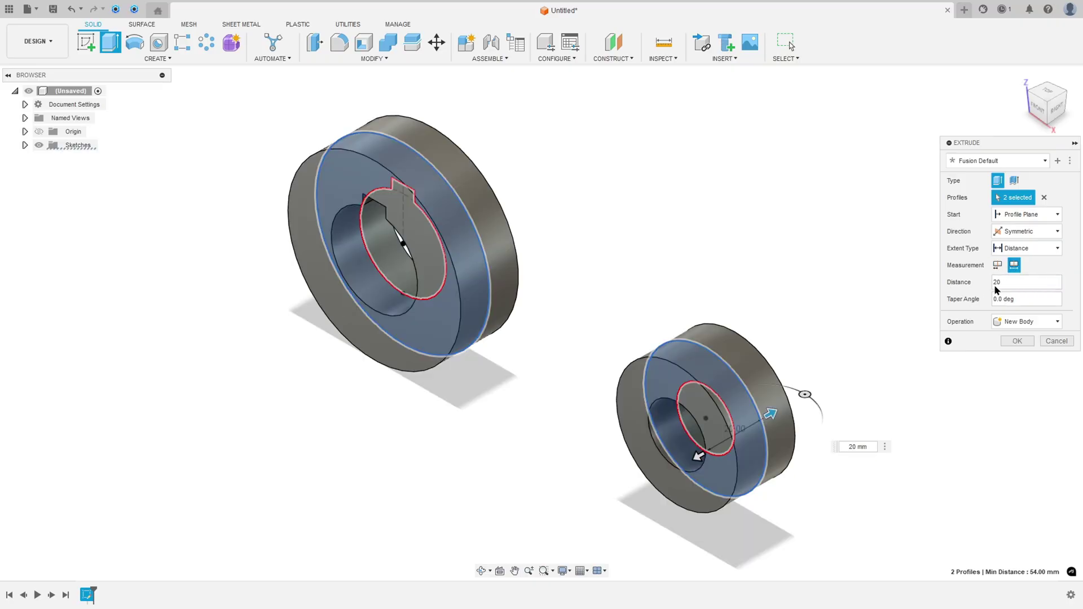
pyautogui.click(1017, 341)
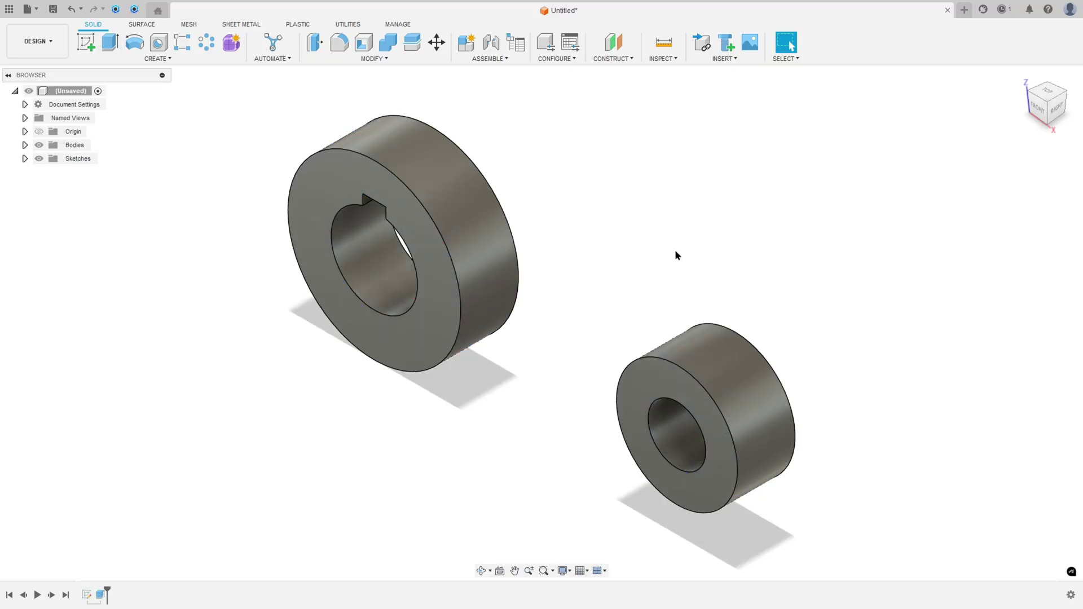
# Start a new sketch on the front origin plane through the middle of the bosses.
pyautogui.keyDown('shift'); pyautogui.moveTo(675, 233); pyautogui.dragTo(687, 234, button='middle'); pyautogui.keyUp('shift')
pyautogui.press('F6')
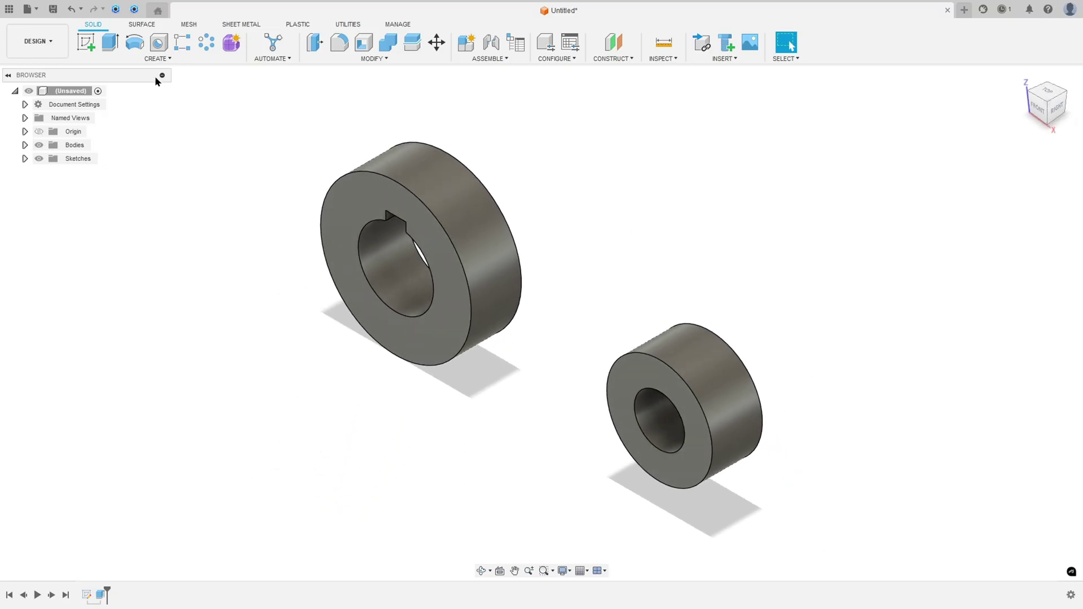
pyautogui.click(95, 45)
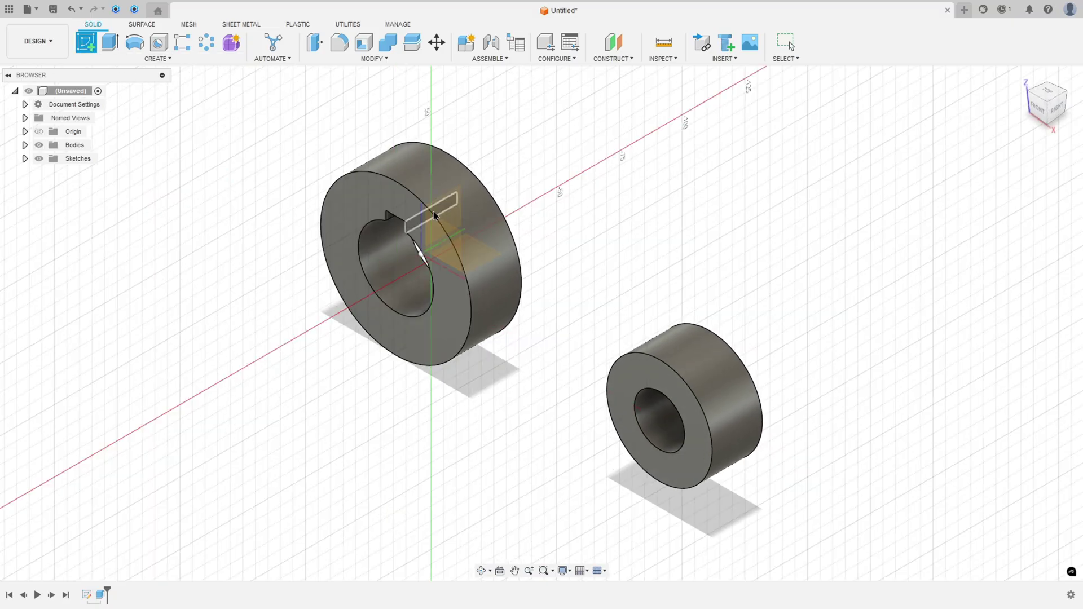
pyautogui.click(458, 237)
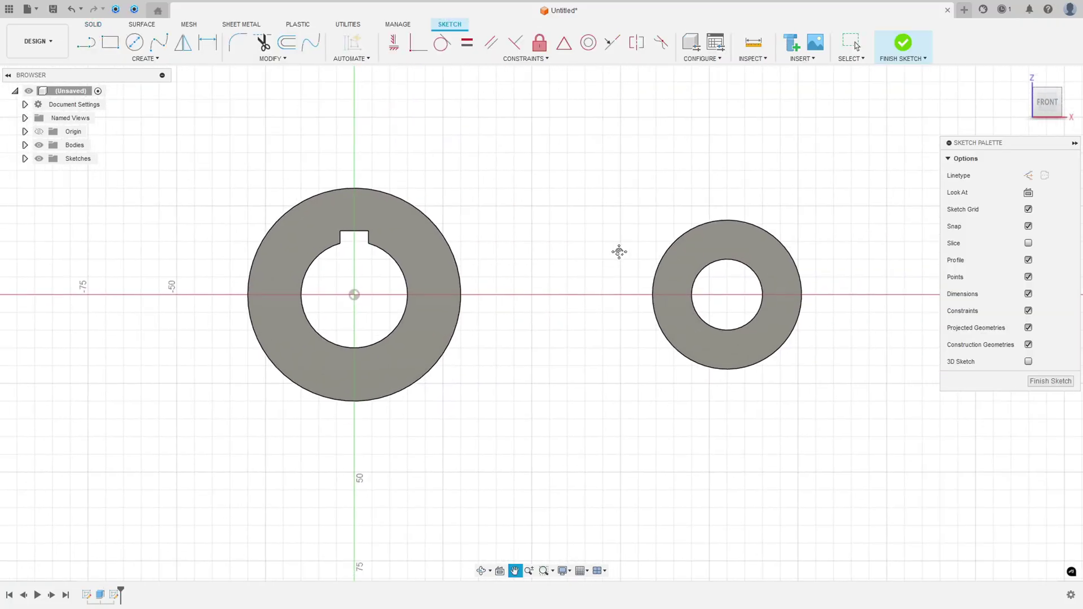
# Switch to the PDF drawing, trace the upper R115 arc between the bosses, mark off its R115 dimension, and return to Fusion.
pyautogui.hotkey('alt', 'Tab')
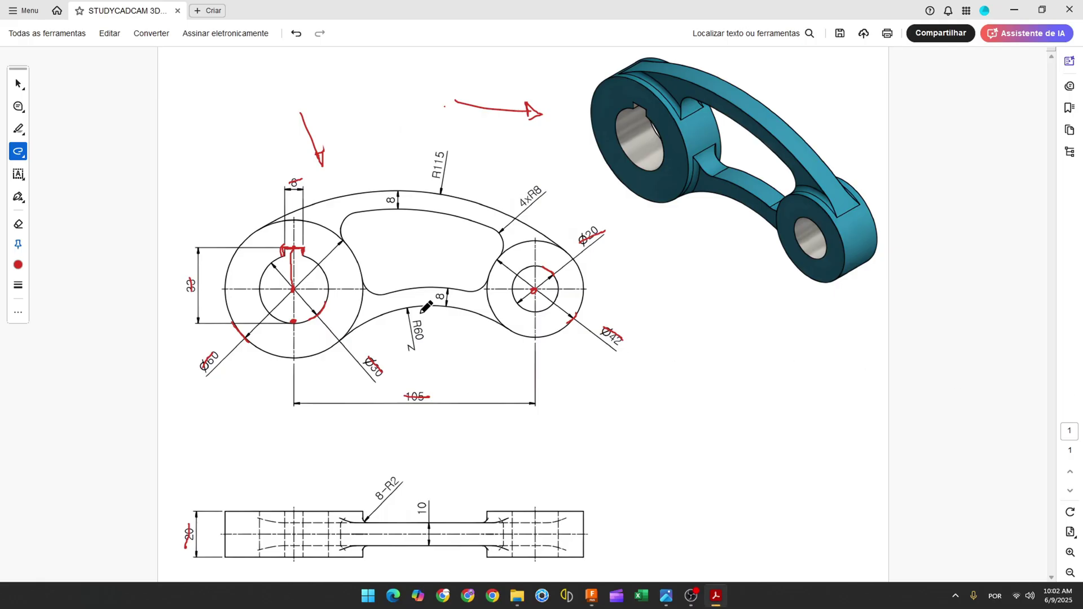
pyautogui.moveTo(299, 211)
pyautogui.mouseDown()
pyautogui.moveTo(367, 194)
pyautogui.moveTo(452, 194)
pyautogui.moveTo(513, 217)
pyautogui.mouseUp()
pyautogui.moveTo(557, 244); pyautogui.dragTo(559, 247)
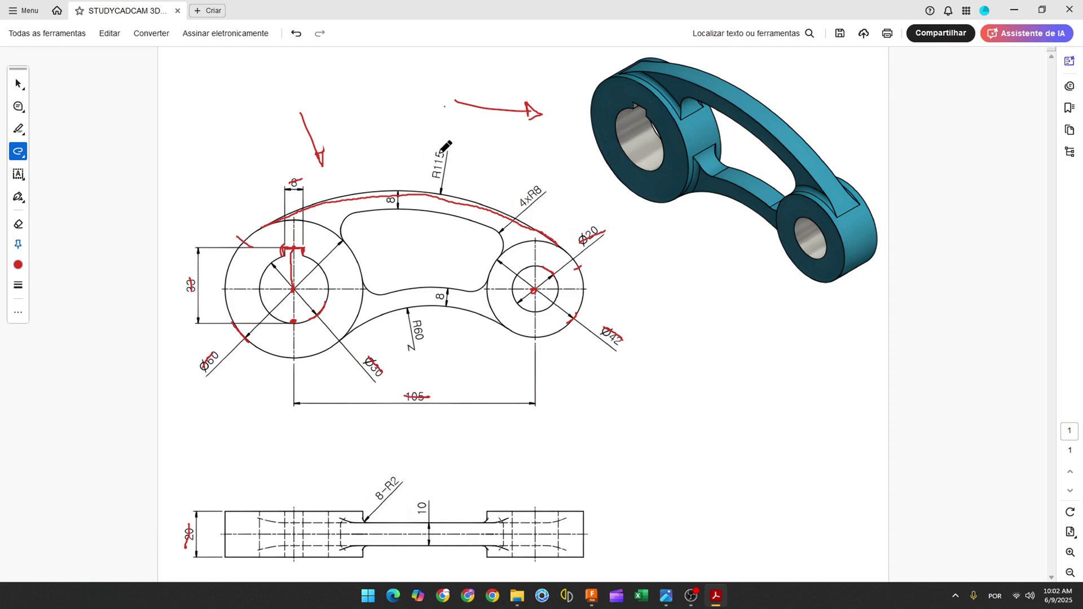
pyautogui.moveTo(440, 162); pyautogui.dragTo(438, 180)
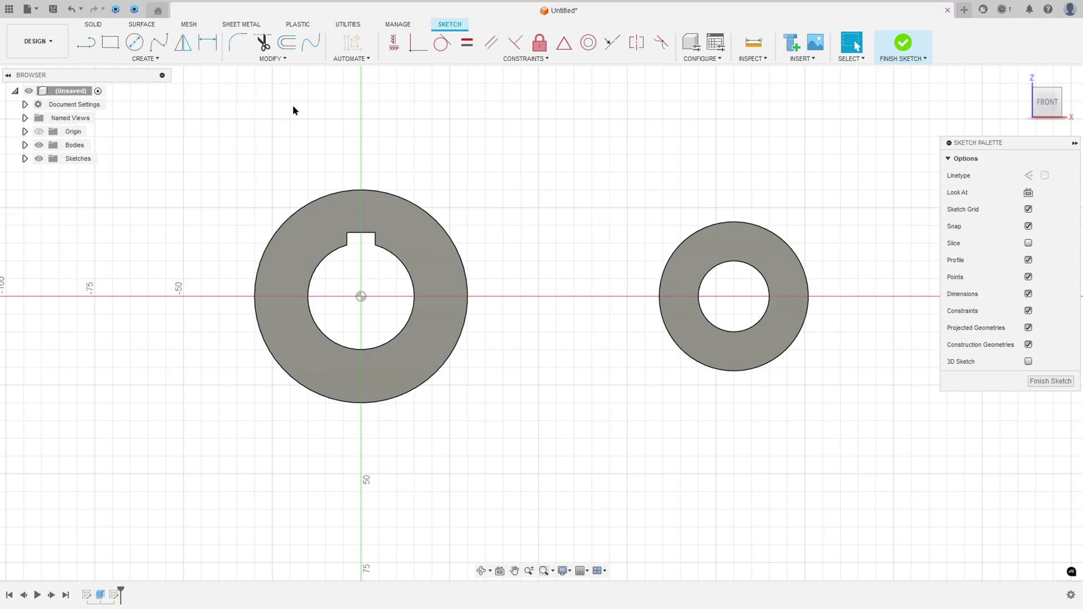
# Project both boss bodies into the sketch using the Bodies selection filter, and hide the bodies.
pyautogui.click(148, 58)
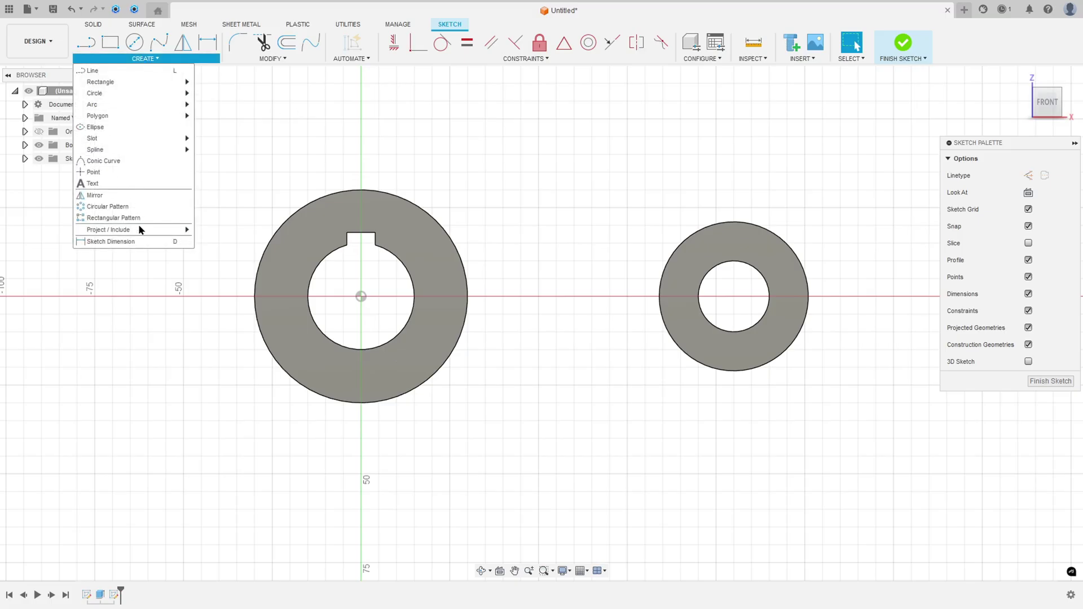
pyautogui.moveTo(149, 232)
pyautogui.click(212, 230)
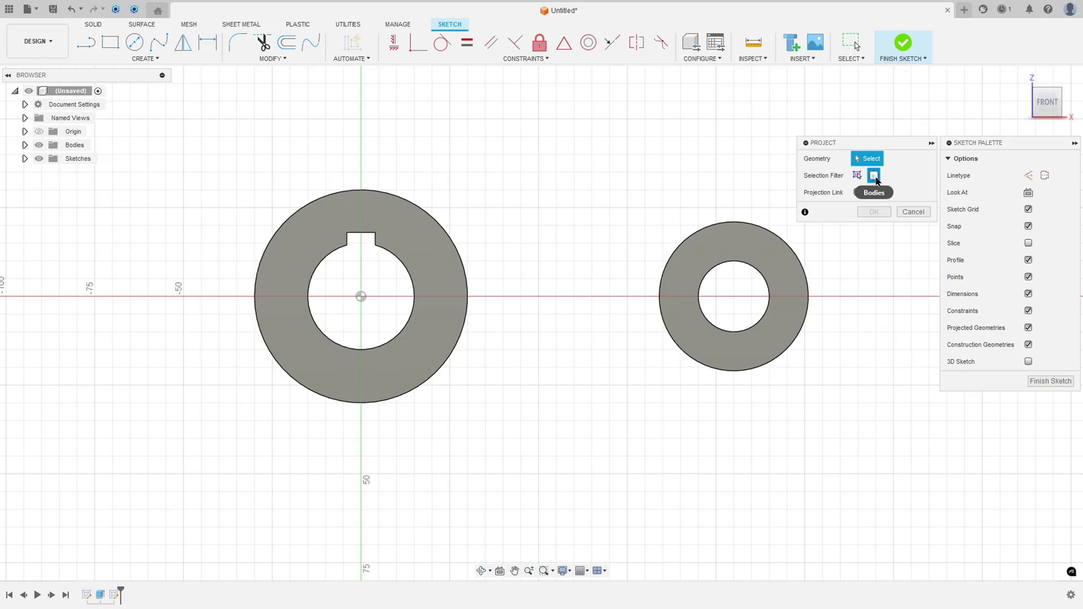
pyautogui.click(716, 244)
pyautogui.click(397, 225)
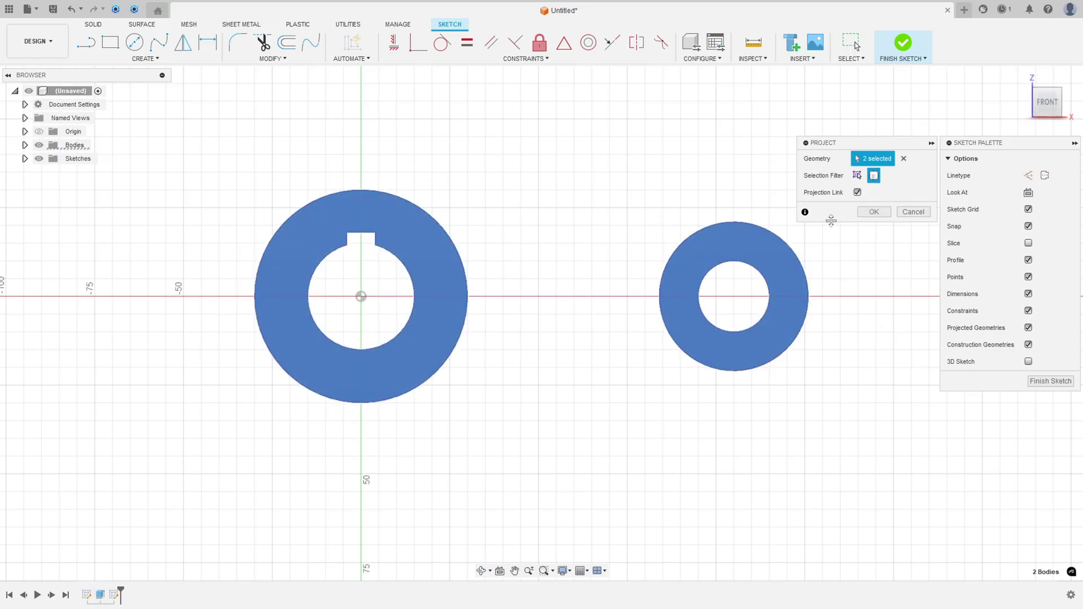
pyautogui.click(874, 214)
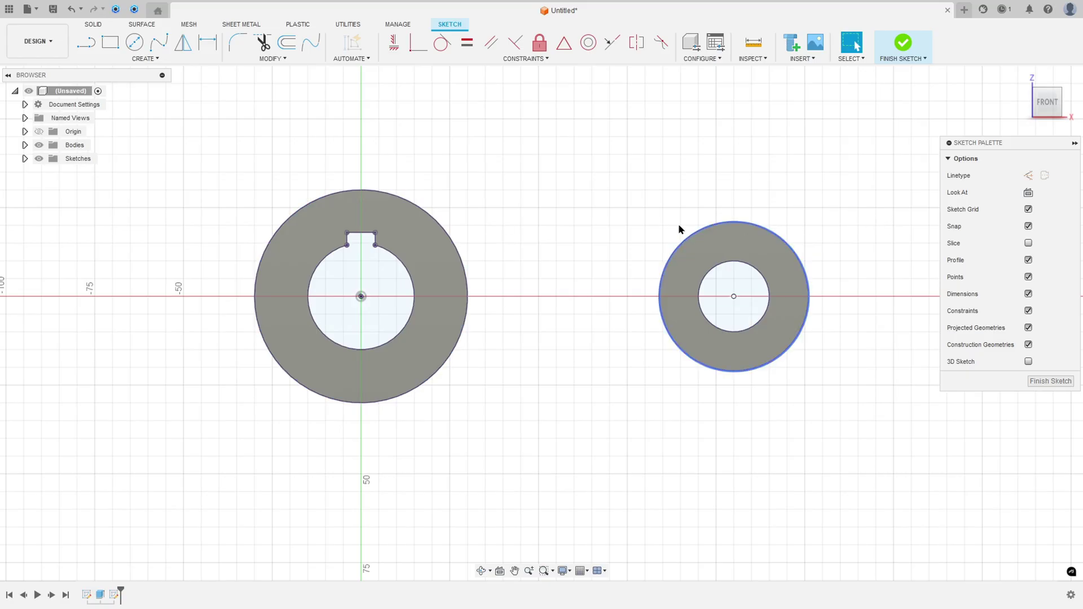
pyautogui.click(38, 147)
pyautogui.click(38, 147)
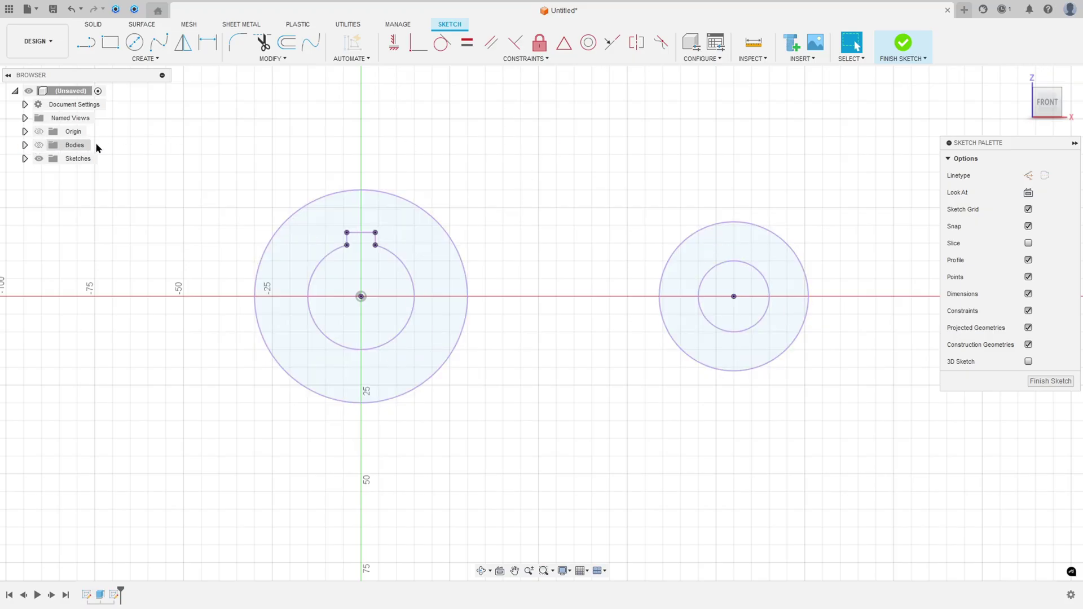
# Draw a 3-point arc bowing upward from the top of the large boss's outer circle to the upper right of the small boss's.
pyautogui.moveTo(527, 171); pyautogui.dragTo(470, 236, button='middle')
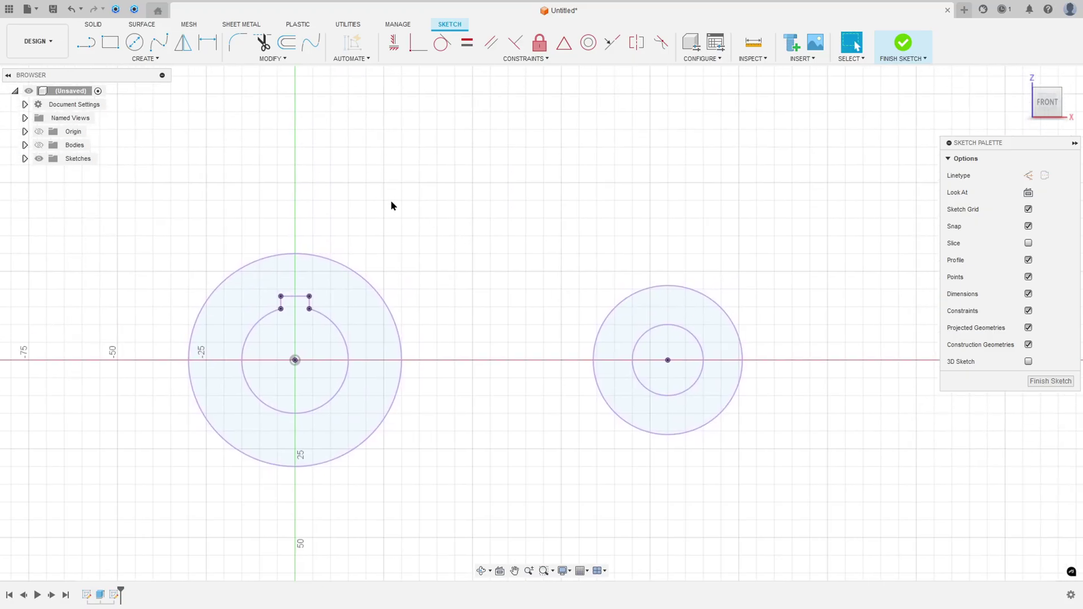
pyautogui.click(142, 61)
pyautogui.moveTo(169, 104)
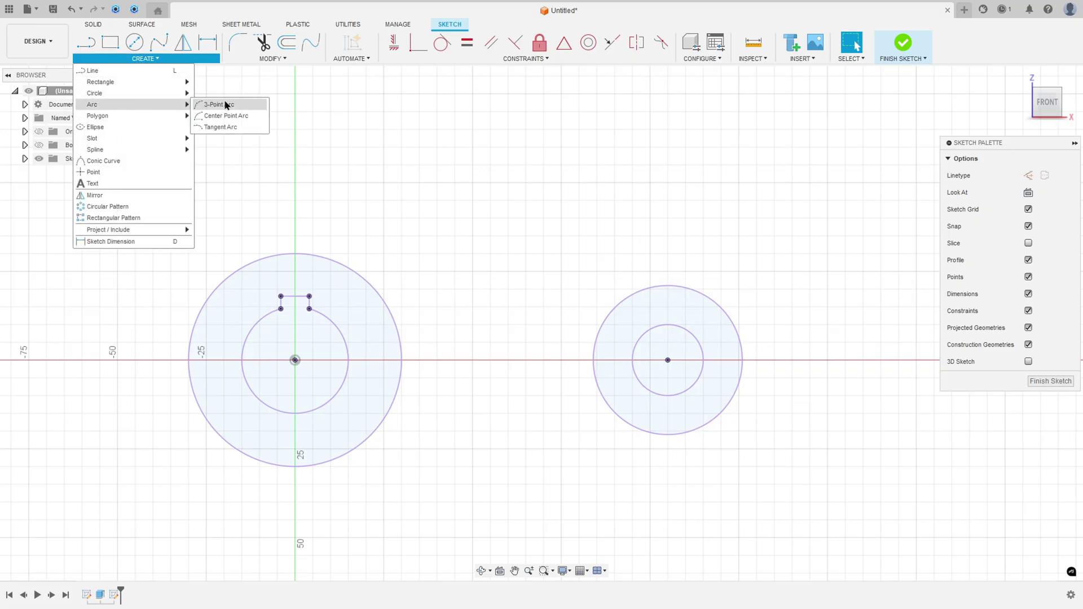
pyautogui.click(217, 105)
pyautogui.click(268, 257)
pyautogui.click(709, 297)
pyautogui.click(660, 262)
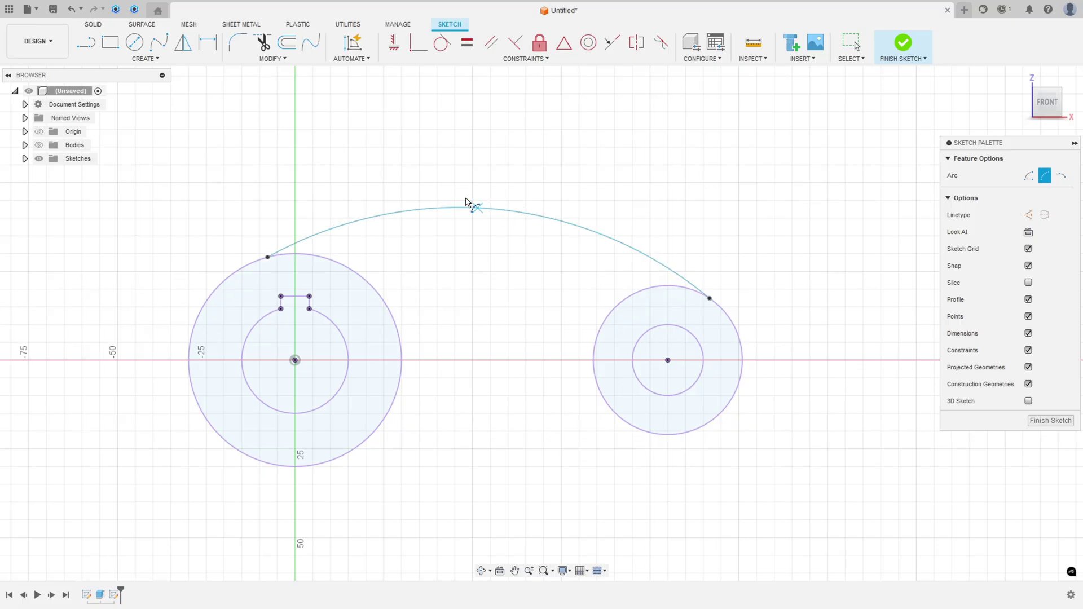
# Dimension the upper arc with a radius of 115 mm.
pyautogui.click(208, 46)
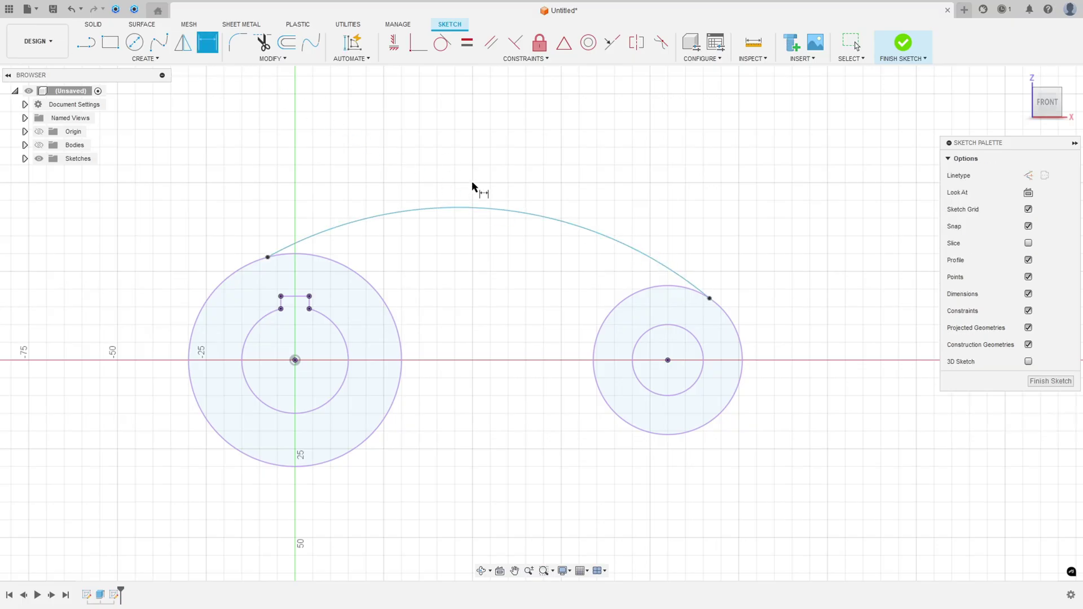
pyautogui.click(496, 209)
pyautogui.click(513, 173)
pyautogui.write('115')
pyautogui.press('Return')
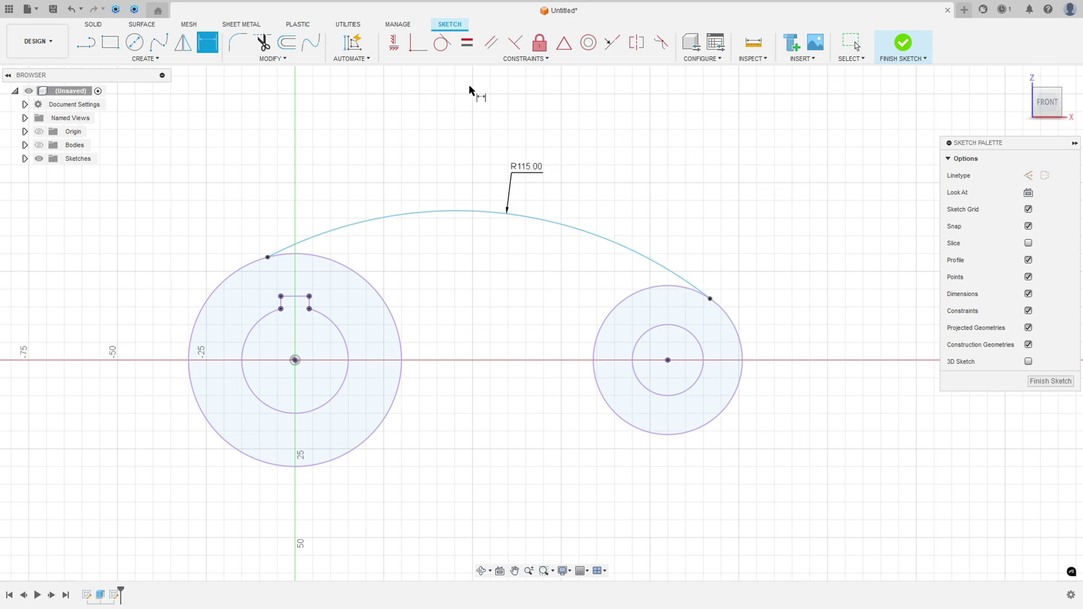
# Try to make the R115 arc tangent to the large boss's outer circle first, and to the small boss's outer circle second.
pyautogui.click(442, 43)
pyautogui.click(316, 239)
pyautogui.click(244, 273)
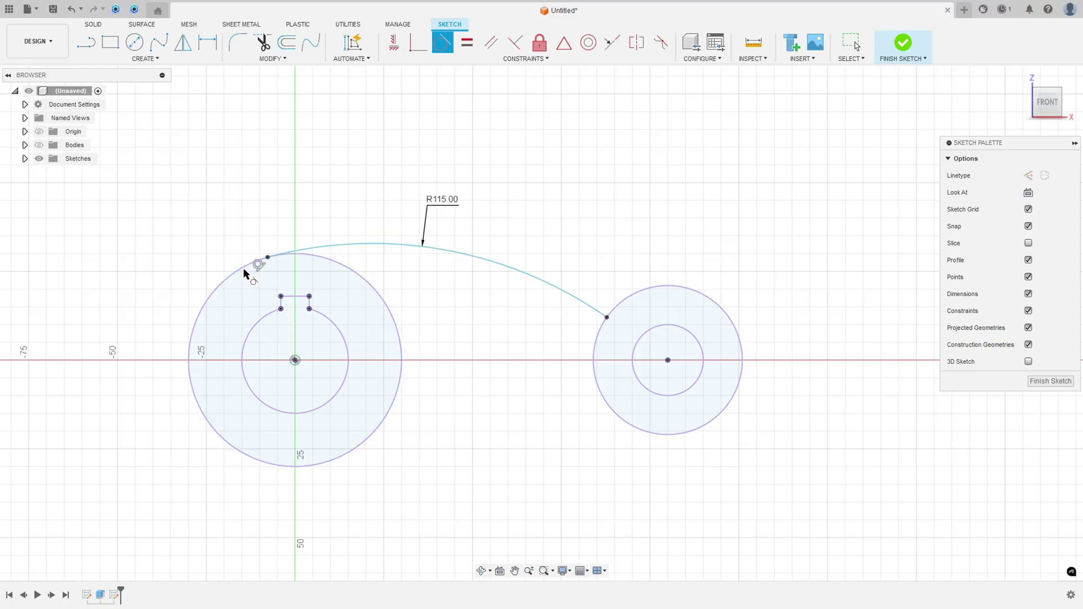
pyautogui.click(599, 308)
pyautogui.click(638, 282)
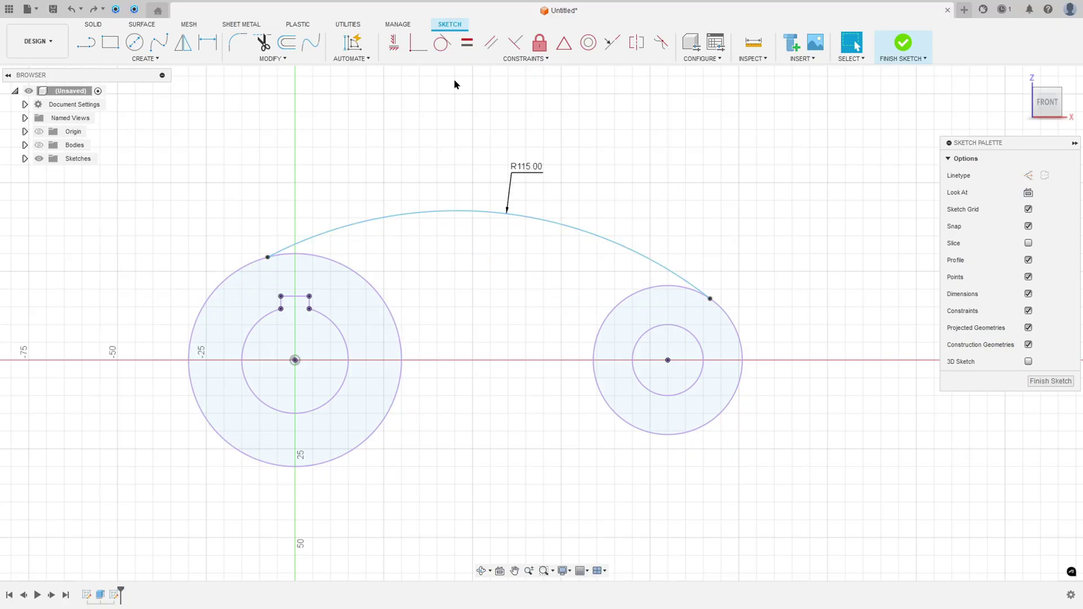
# Make the R115 arc tangent to the small boss's outer circle first, and to the large boss's outer circle second.
pyautogui.click(647, 266)
pyautogui.click(731, 317)
pyautogui.click(366, 250)
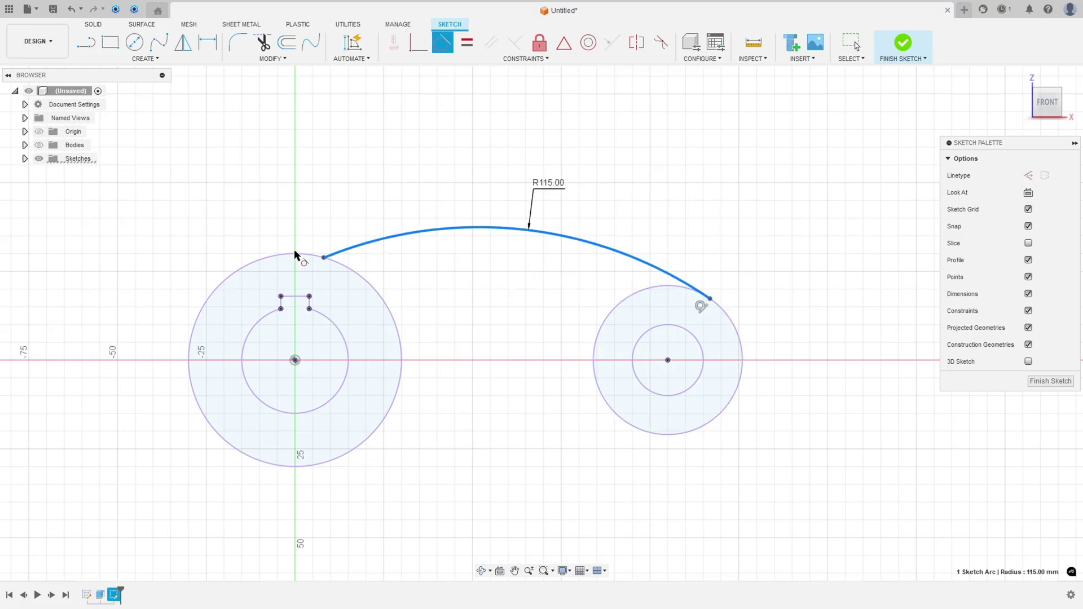
pyautogui.click(259, 261)
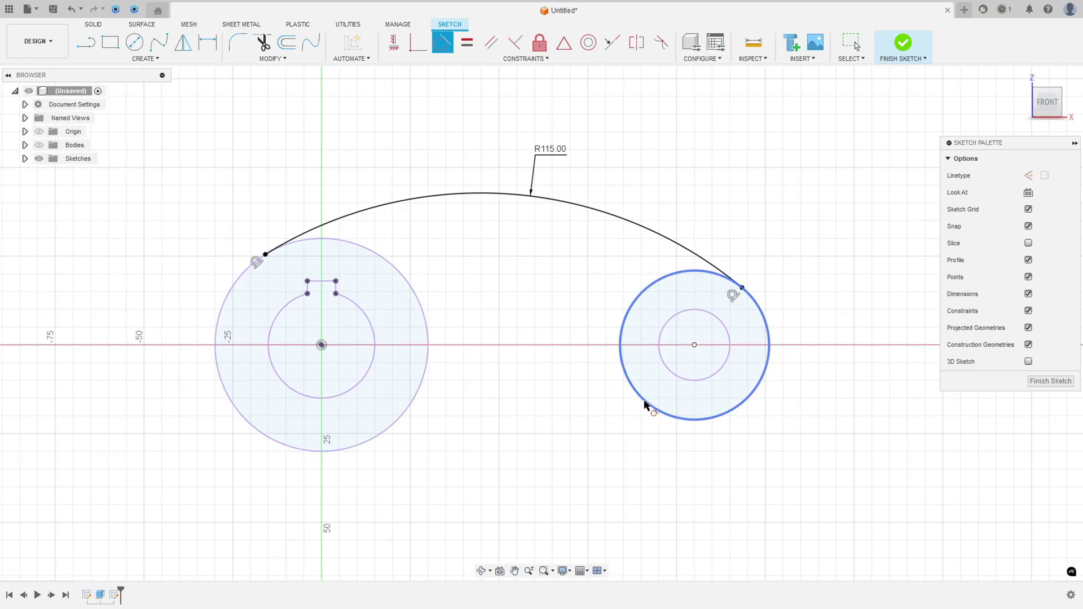
# Switch to the PDF drawing, trace the lower arc between the bosses, mark off its R60 dimension, and return to Fusion.
pyautogui.hotkey('alt', 'Tab')
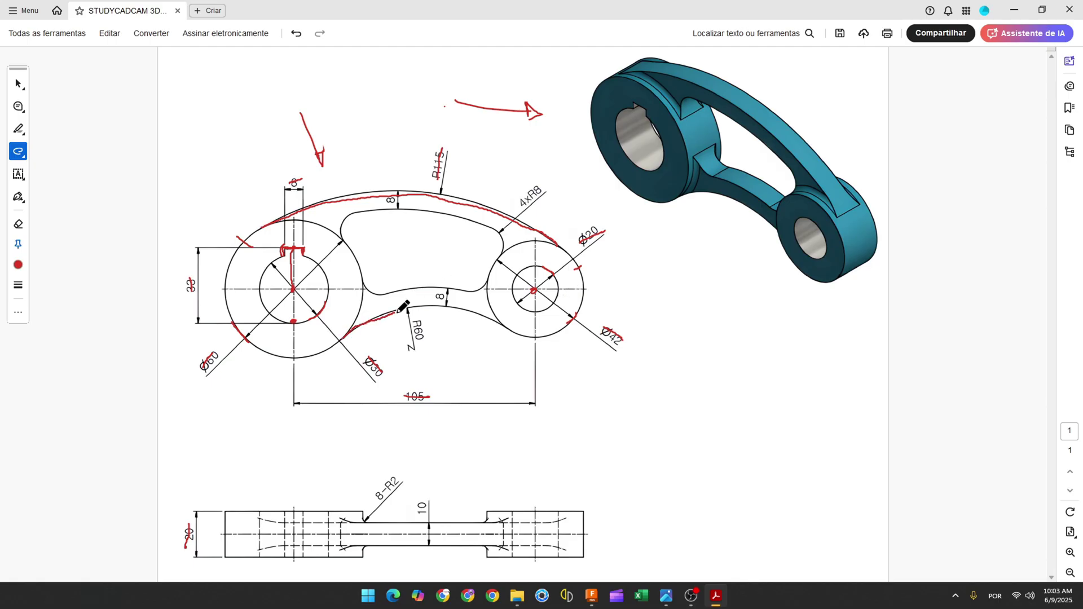
pyautogui.moveTo(445, 309)
pyautogui.mouseDown()
pyautogui.moveTo(500, 326)
pyautogui.moveTo(424, 323)
pyautogui.mouseUp()
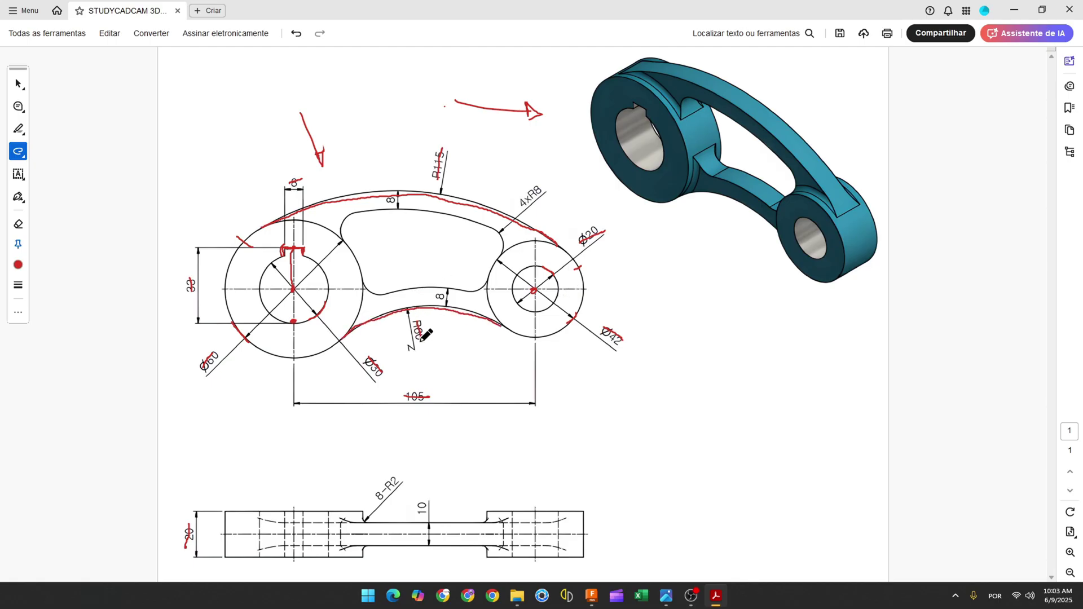
pyautogui.click(591, 595)
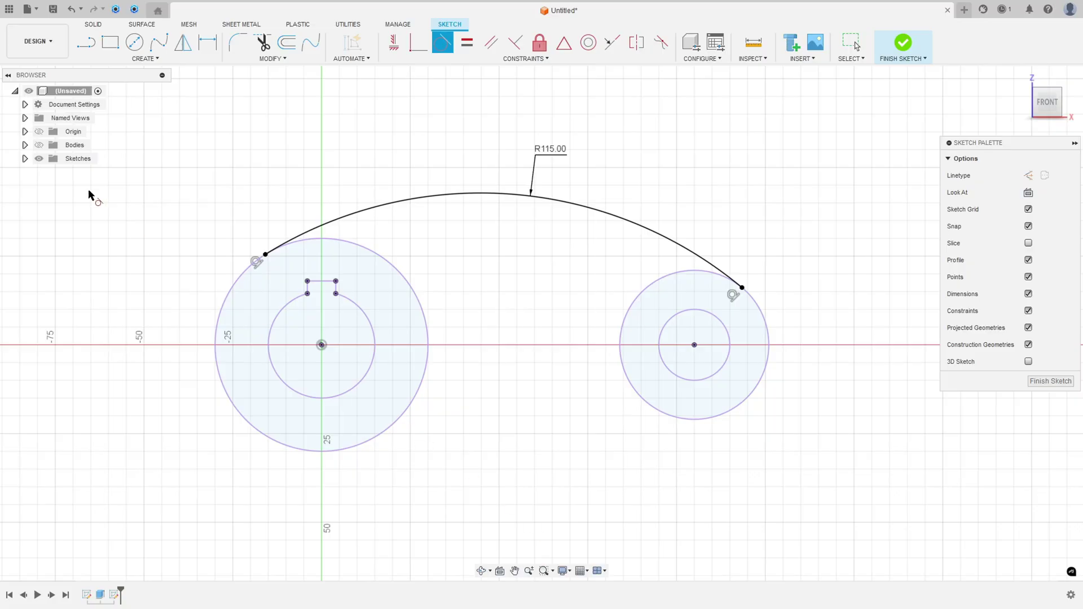
# Draw a 3-point arc of about 112 mm radius, bowing upward between the lower parts of the two bosses' outer circles.
pyautogui.click(139, 58)
pyautogui.moveTo(119, 105)
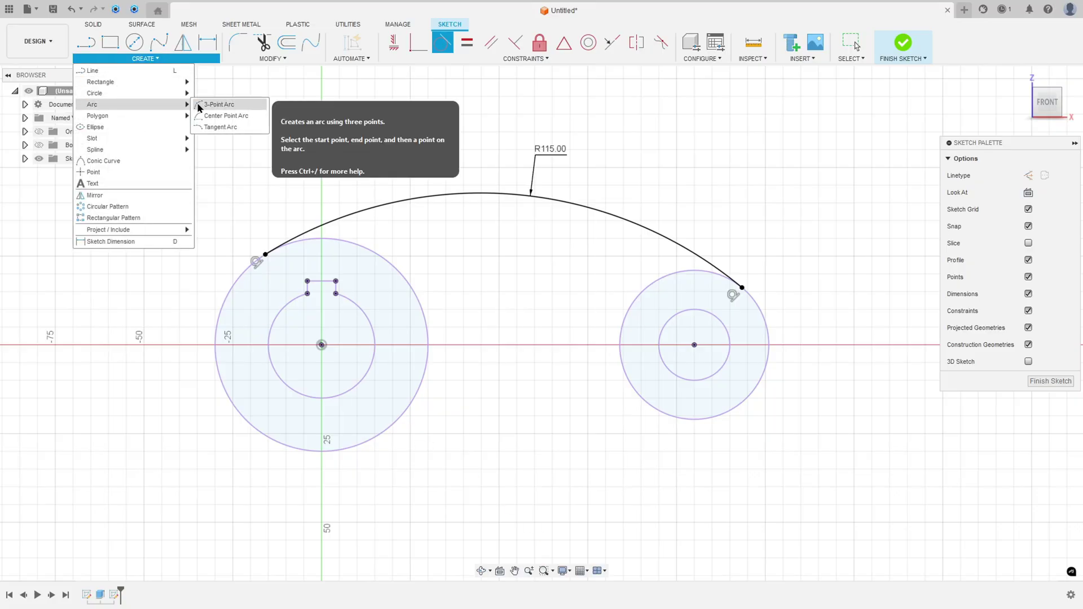
pyautogui.click(223, 105)
pyautogui.click(397, 420)
pyautogui.click(681, 418)
pyautogui.click(515, 384)
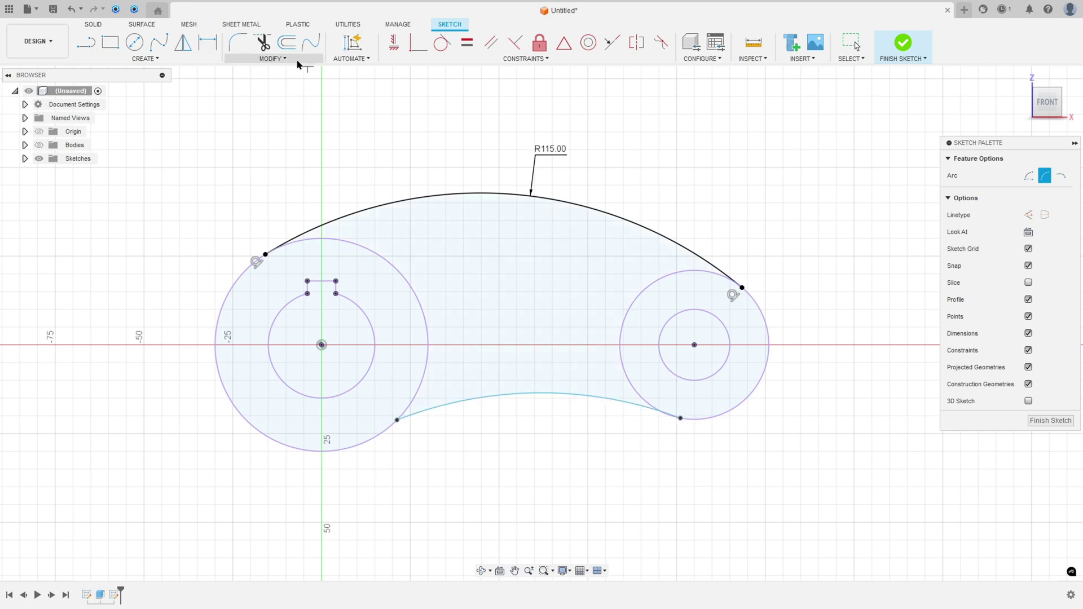
# Dimension the lower arc with a radius of 60 mm.
pyautogui.click(207, 42)
pyautogui.click(555, 394)
pyautogui.click(542, 429)
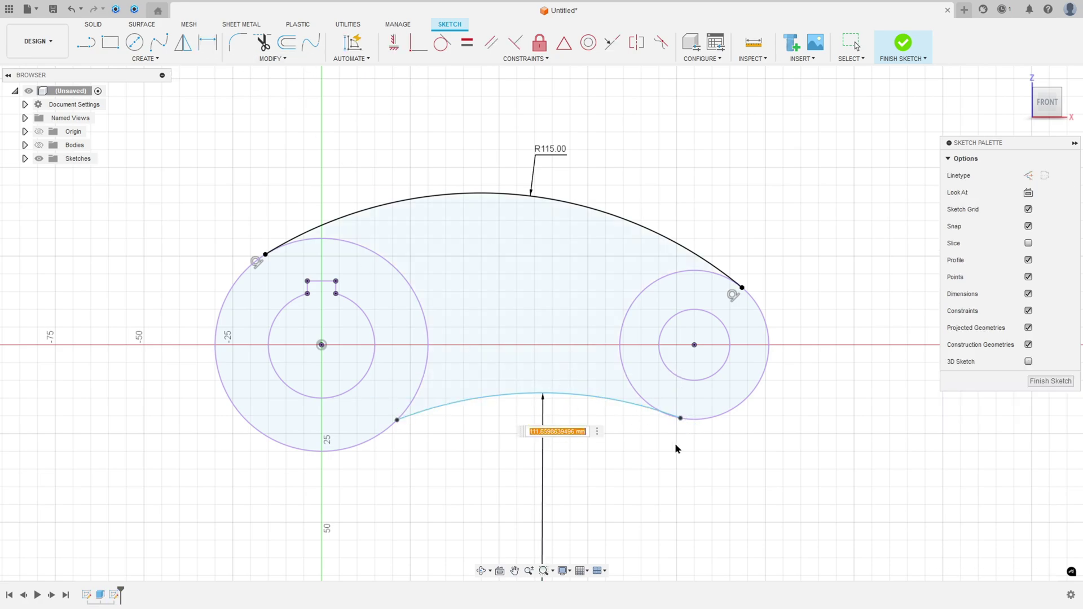
pyautogui.write('60')
pyautogui.press('Return')
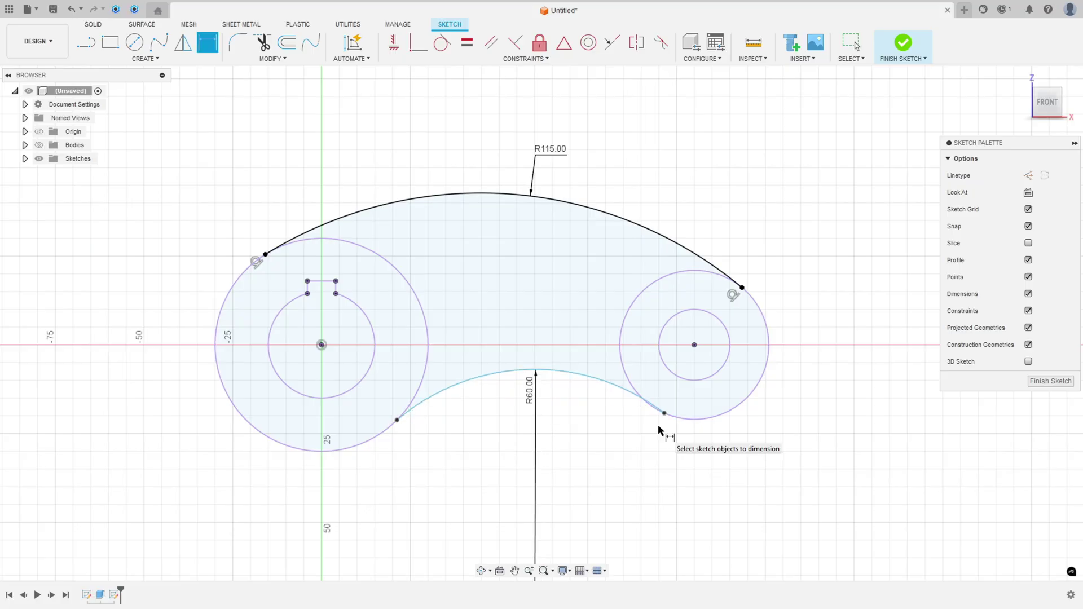
# Make the R60 arc tangent to the outer circles of the small and large bosses.
pyautogui.click(442, 43)
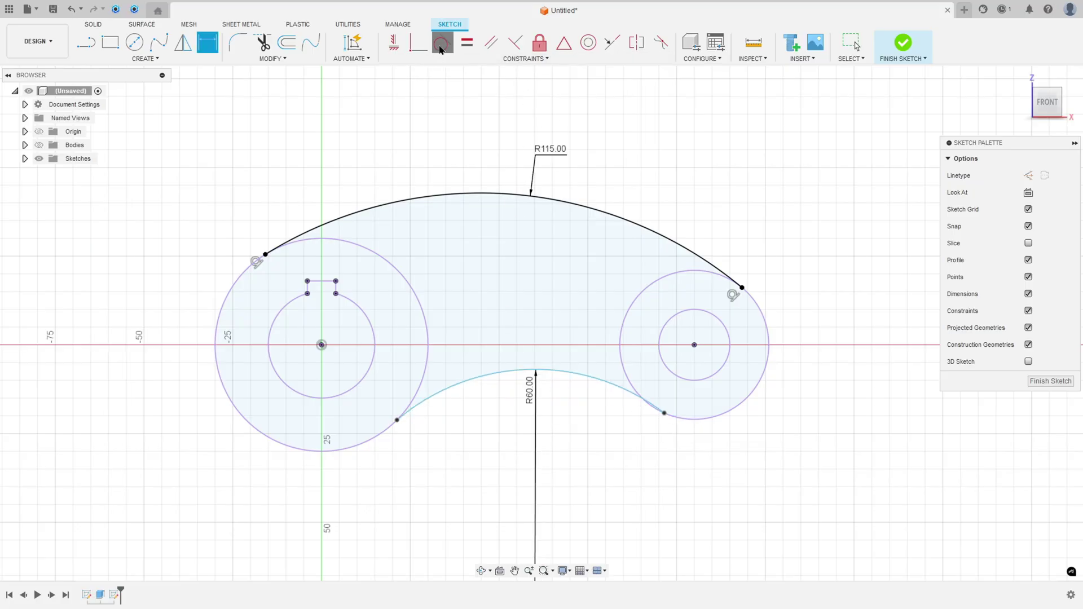
pyautogui.click(620, 381)
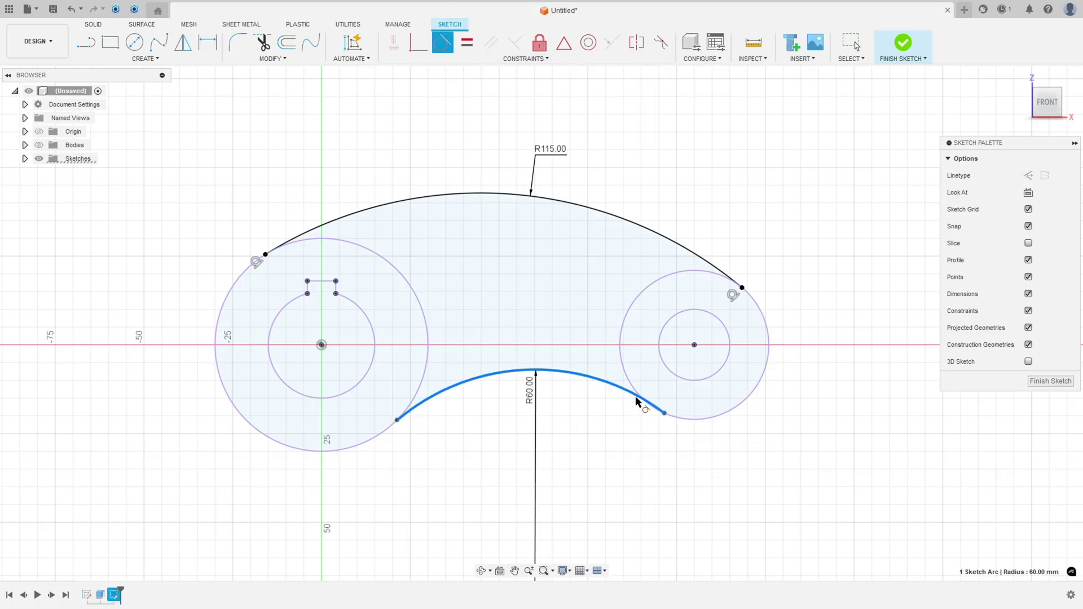
pyautogui.click(675, 420)
pyautogui.click(425, 404)
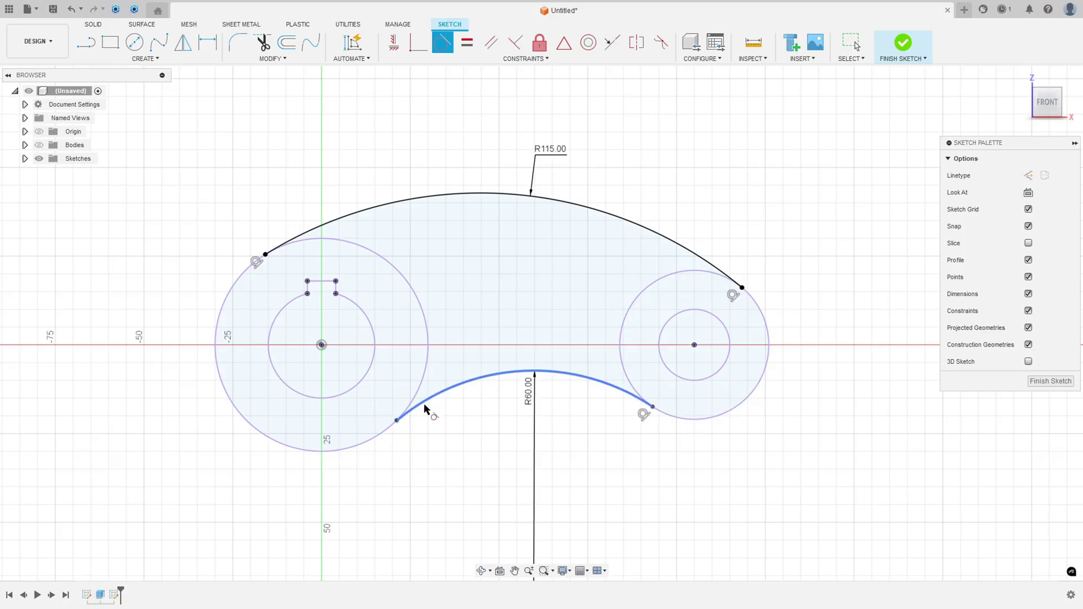
pyautogui.click(375, 441)
# Draw two center point arcs inside the arm: about 67 mm radius from the R60 arc's center, about 105 mm from the R115 arc's center.
pyautogui.scroll(2, 515, 463)
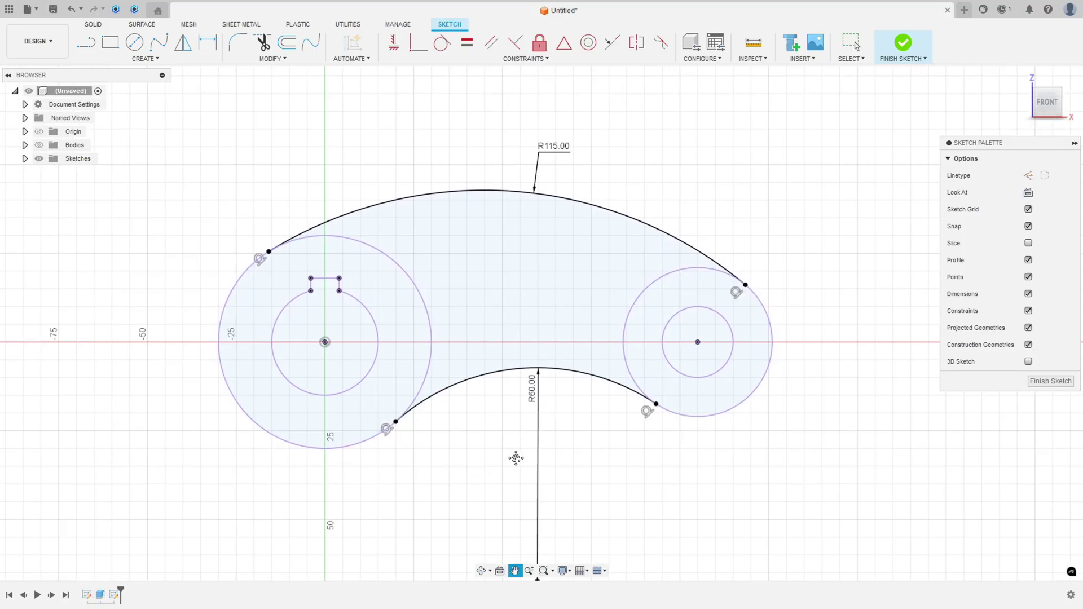
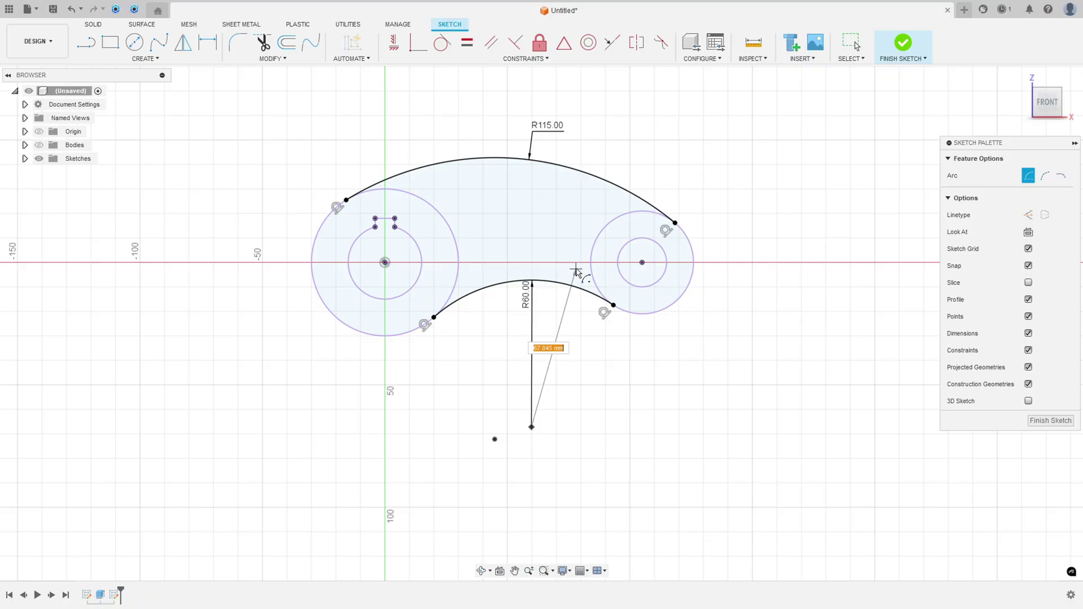
pyautogui.click(575, 269)
pyautogui.click(474, 272)
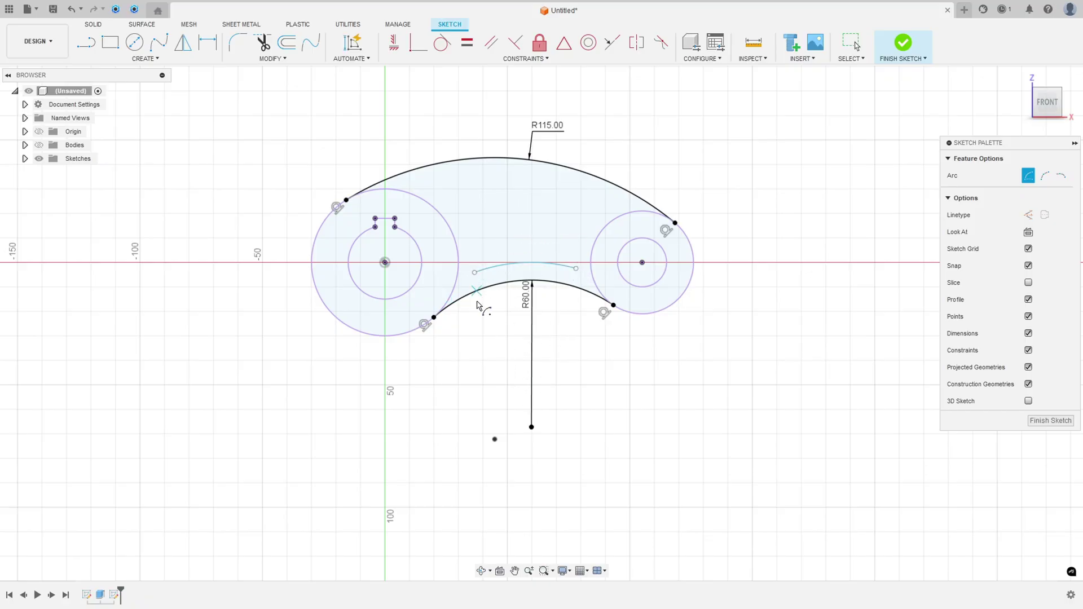
pyautogui.click(495, 439)
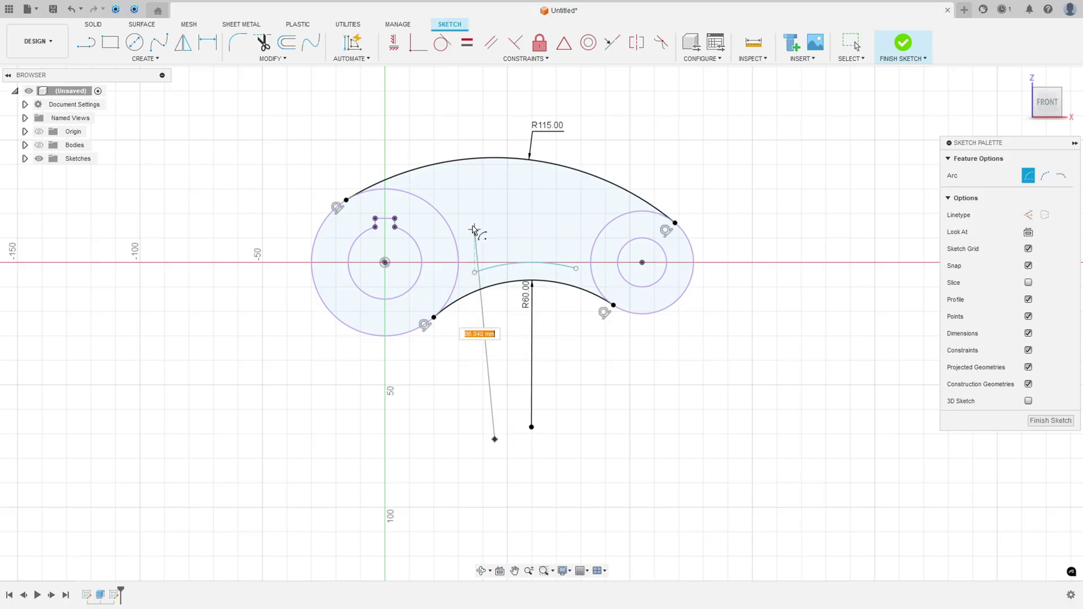
pyautogui.click(433, 189)
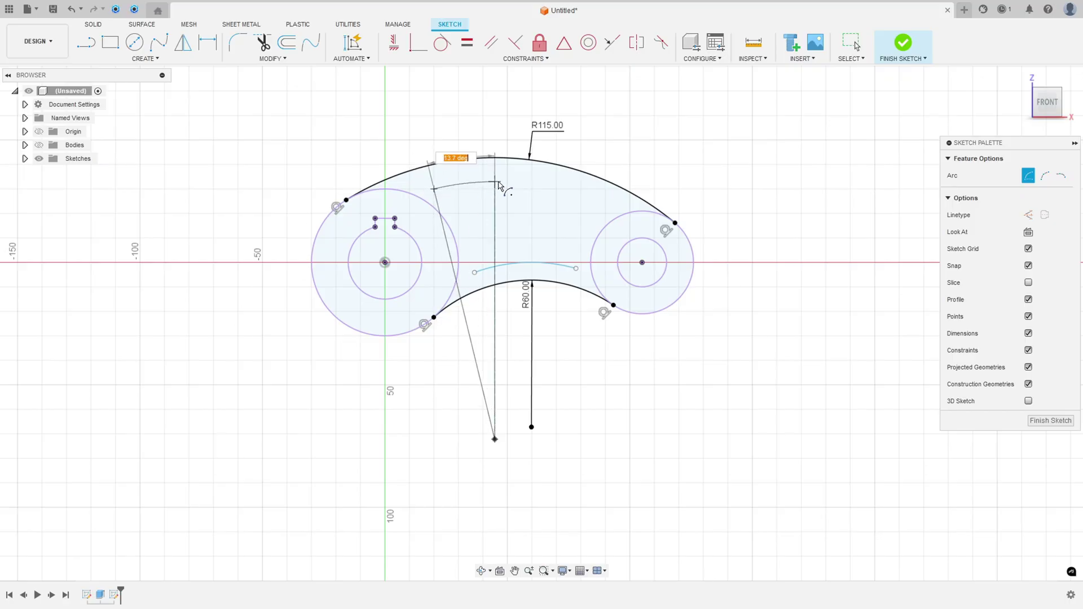
pyautogui.click(586, 199)
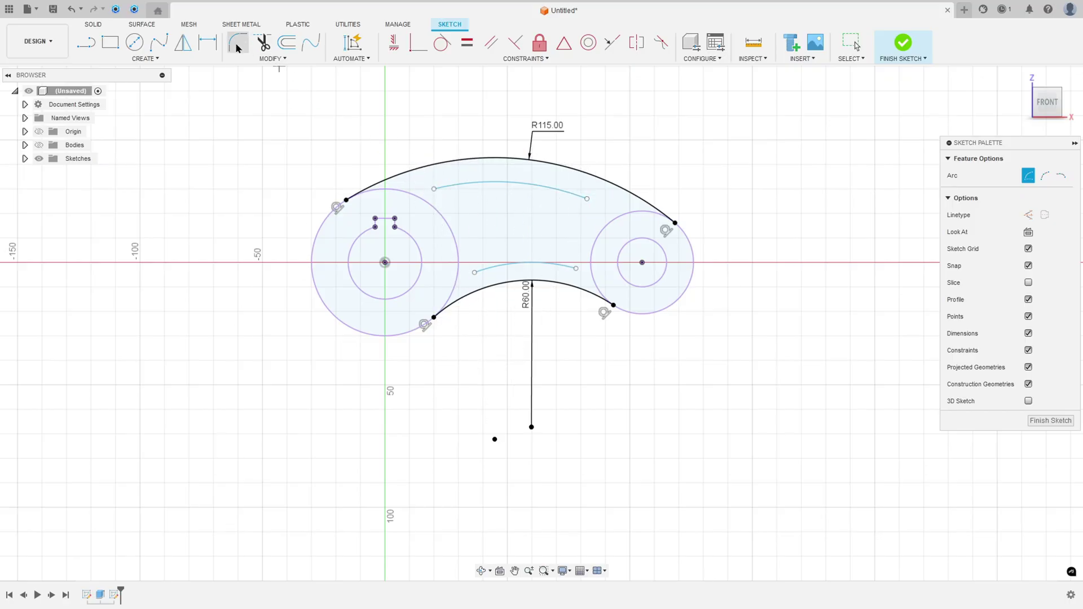
# Dimension the gap between the upper inner arc and the R115 arc as 8 mm.
pyautogui.click(207, 42)
pyautogui.click(506, 182)
pyautogui.click(508, 158)
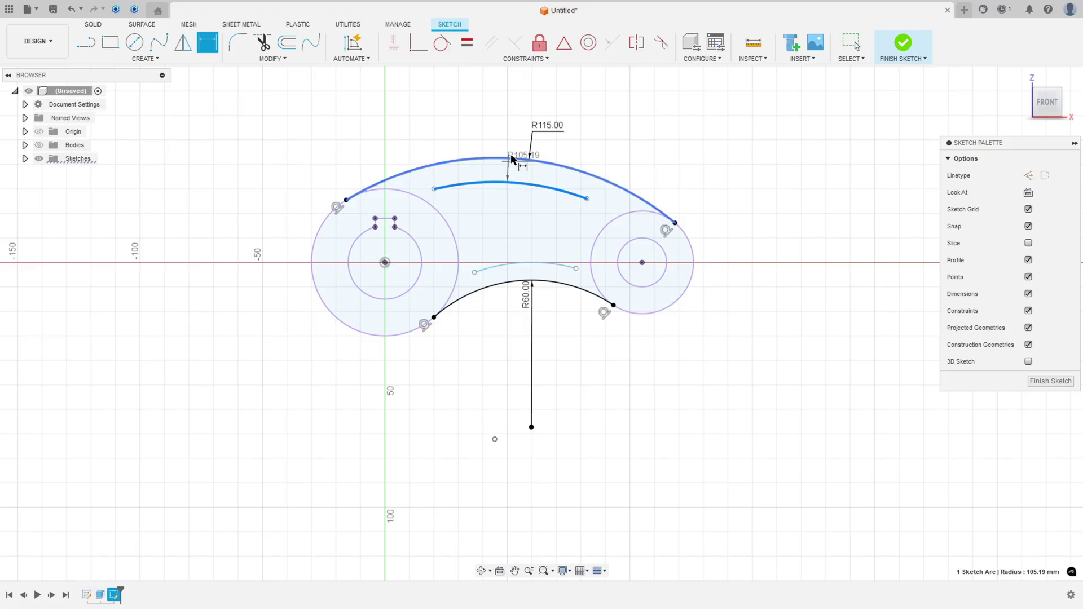
pyautogui.click(510, 119)
pyautogui.write('8')
pyautogui.press('Return')
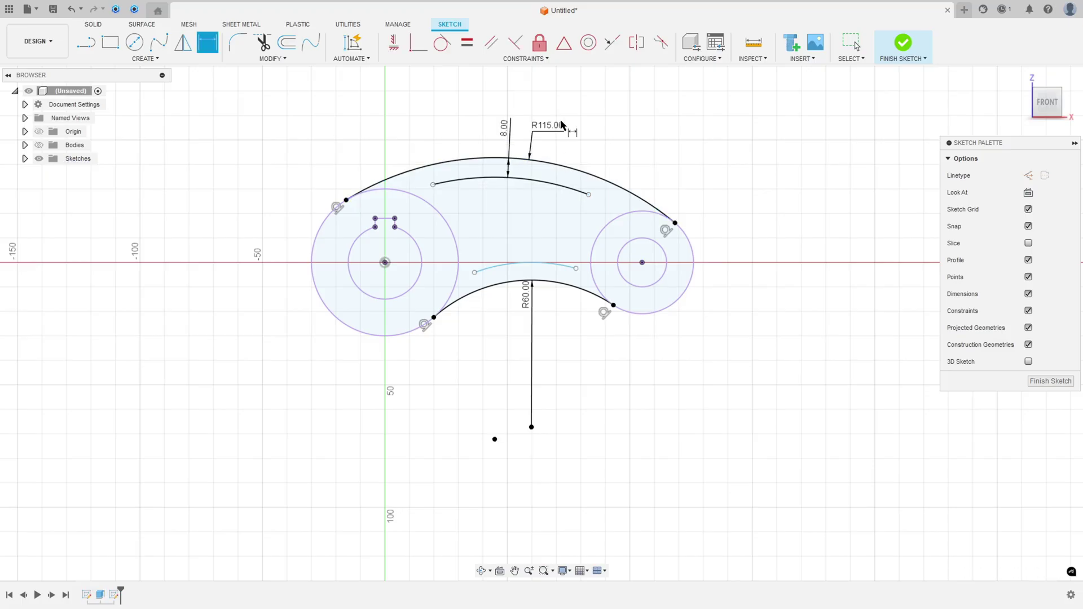
# Dimension the gap between the lower inner arc and the R60 arc as 8 mm, and reposition the upper 8 mm dimension between its arcs.
pyautogui.click(522, 263)
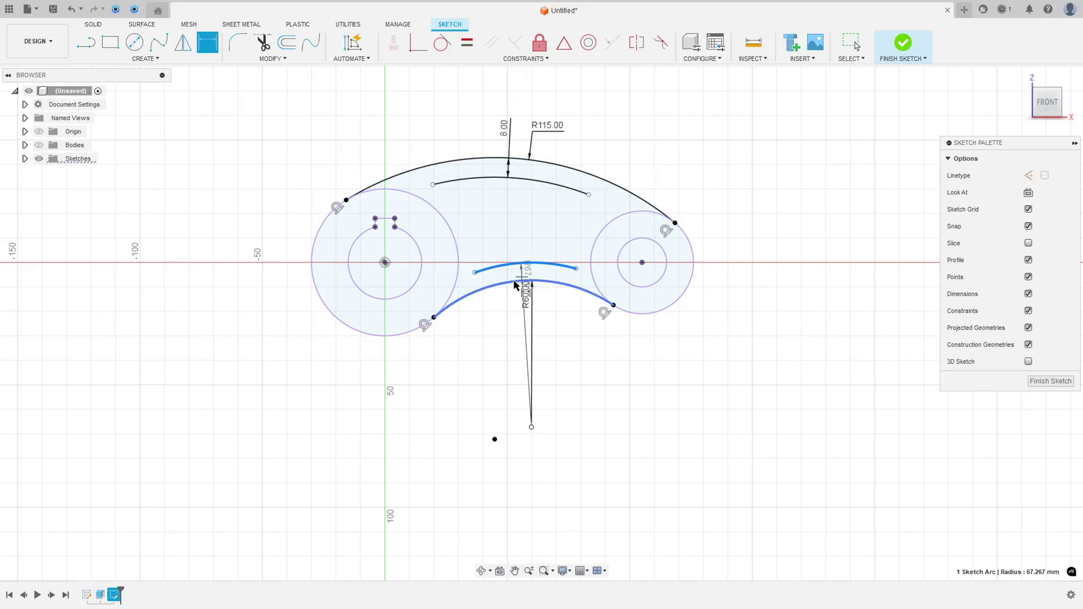
pyautogui.click(514, 283)
pyautogui.click(505, 275)
pyautogui.write('8')
pyautogui.press('Return')
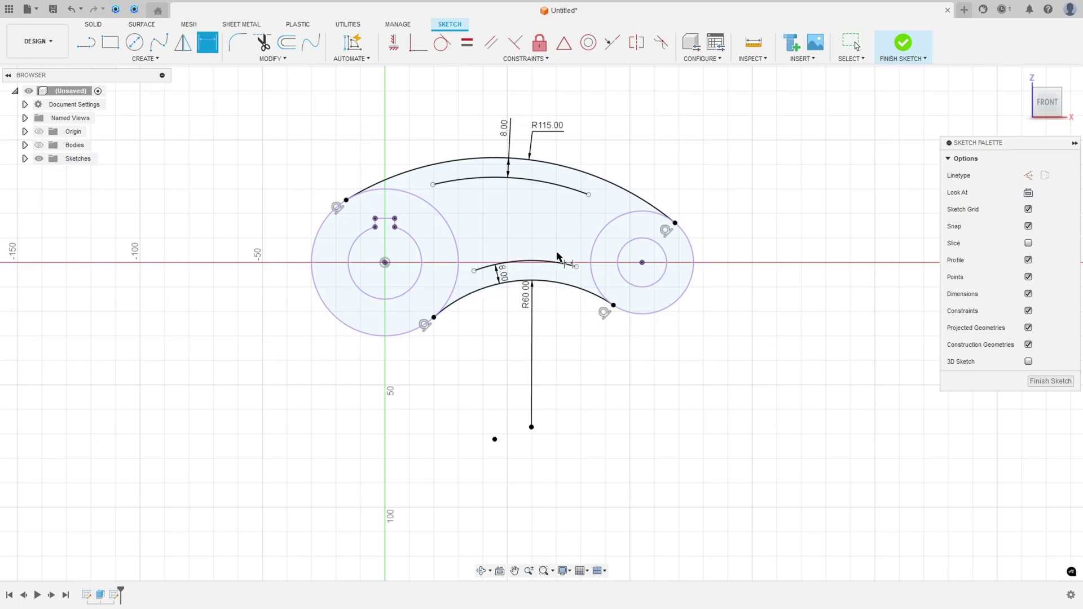
pyautogui.scroll(3, 531, 173)
pyautogui.press('Escape')
pyautogui.moveTo(490, 102); pyautogui.dragTo(471, 162)
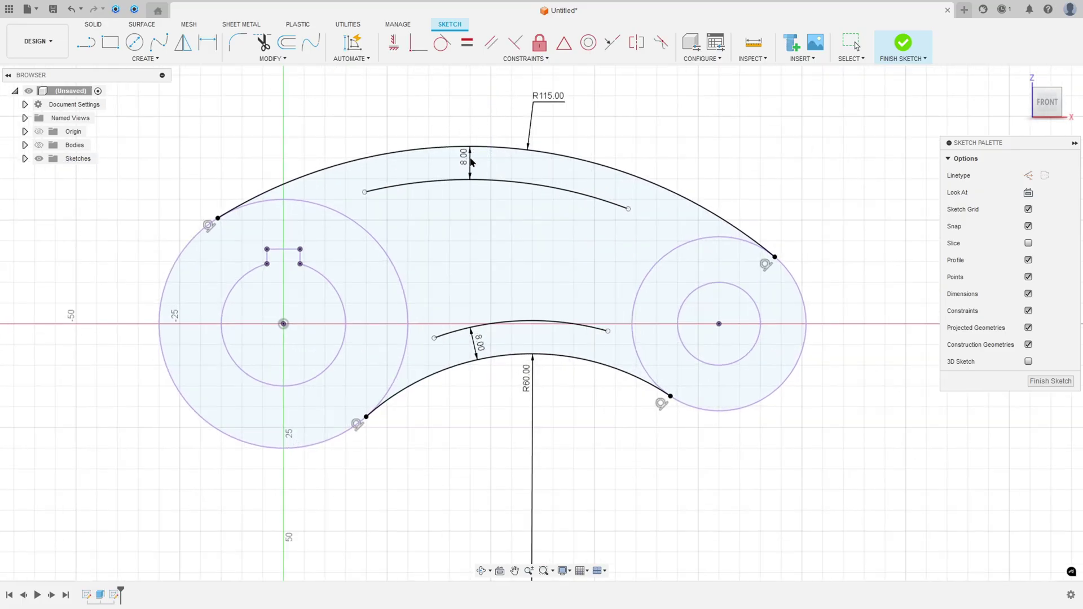
# Check the 4xR8 corners in the PDF, and in Fusion draw tangent arcs, radius about 5 mm, from the inner arcs to the large boss's outer circle.
pyautogui.press('d')
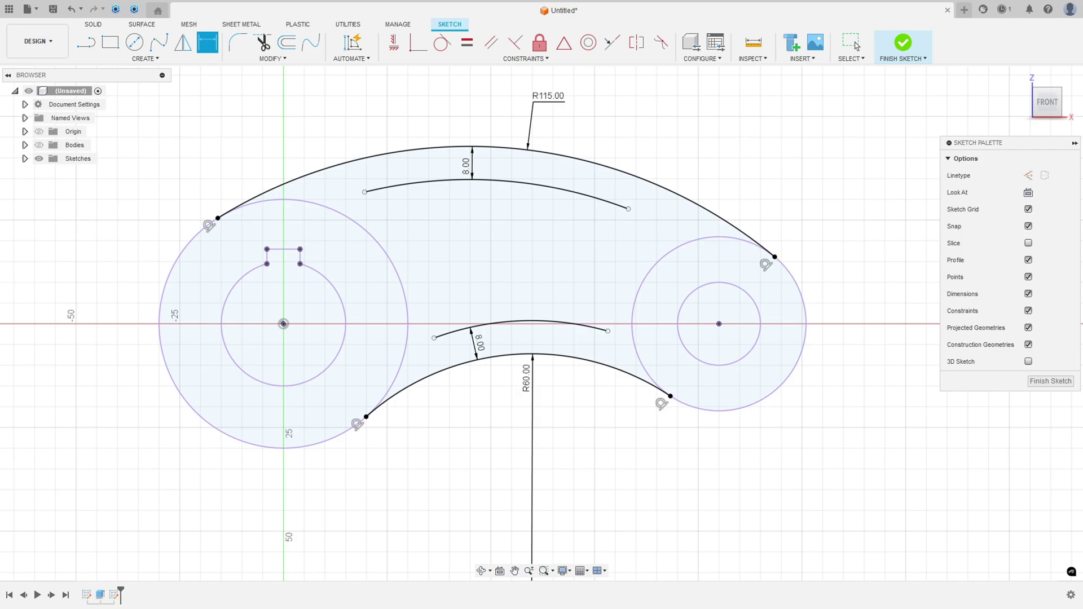
pyautogui.hotkey('alt', 'Tab')
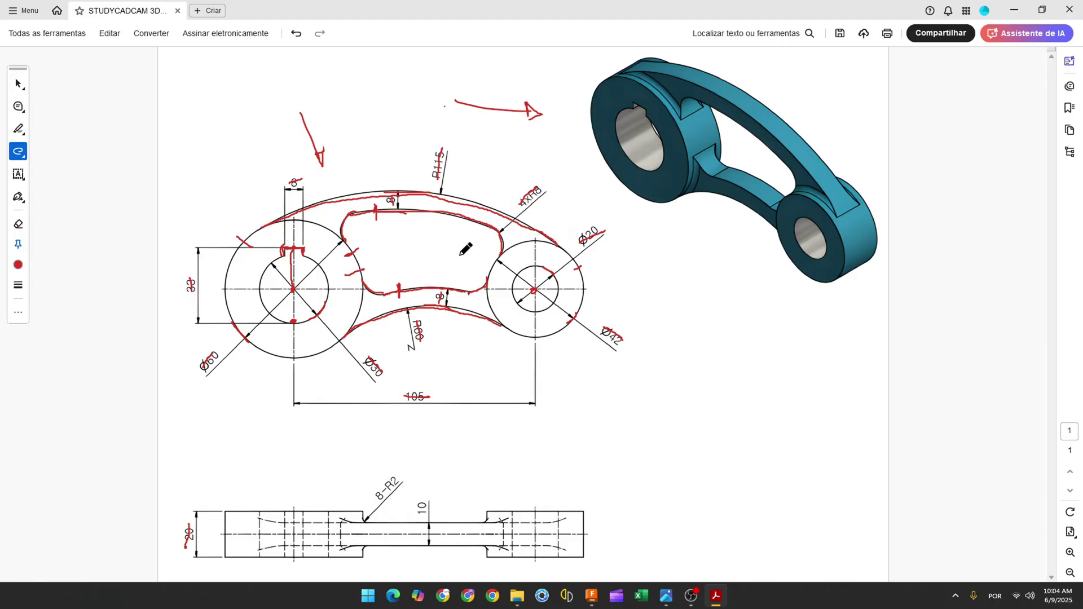
pyautogui.moveTo(459, 257); pyautogui.dragTo(460, 267)
pyautogui.click(591, 595)
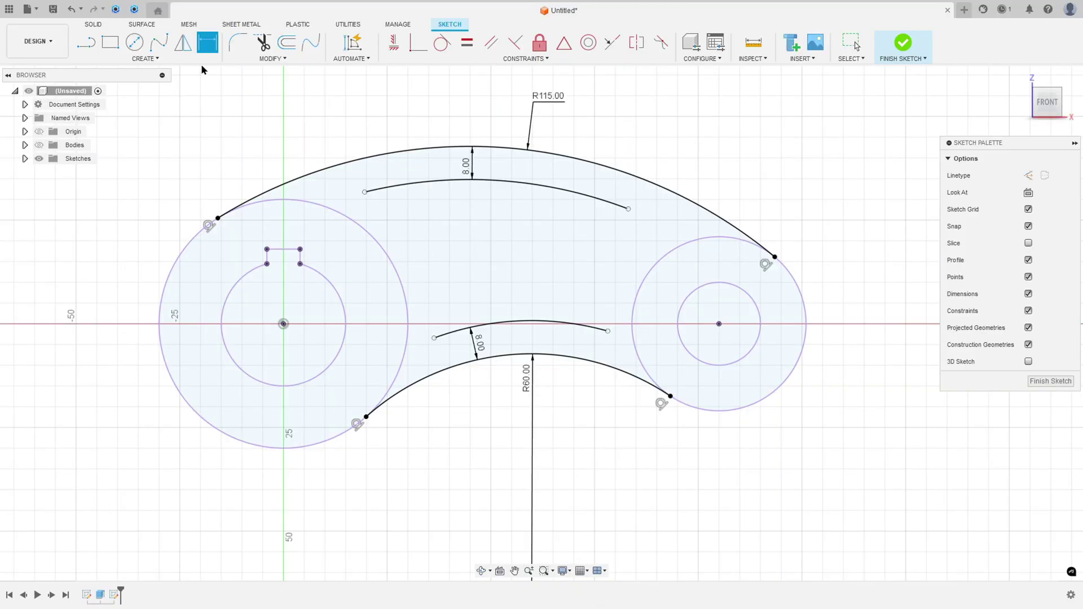
pyautogui.click(149, 59)
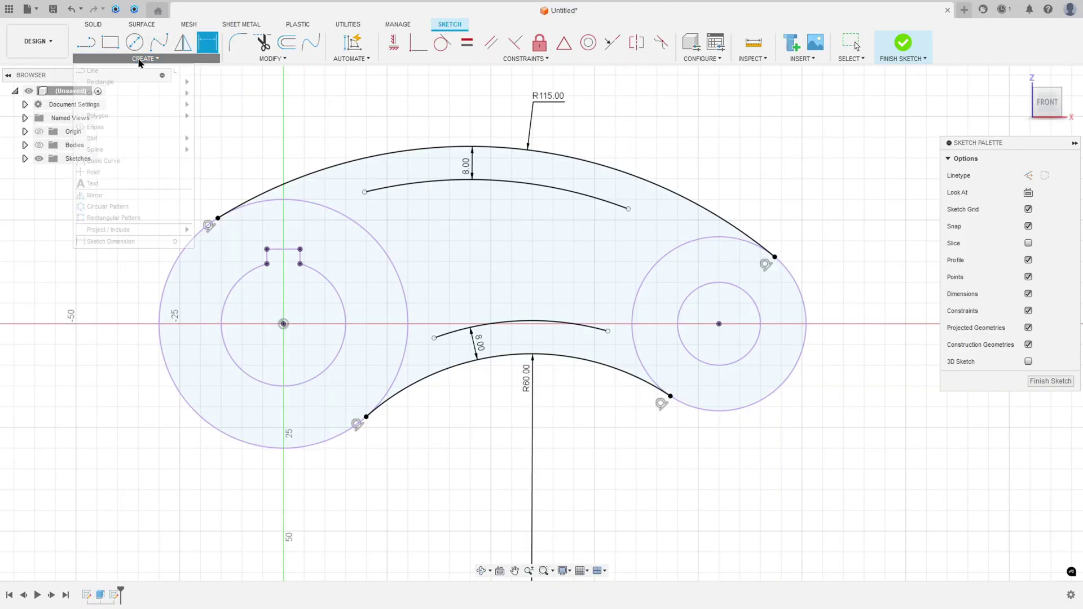
pyautogui.moveTo(121, 106)
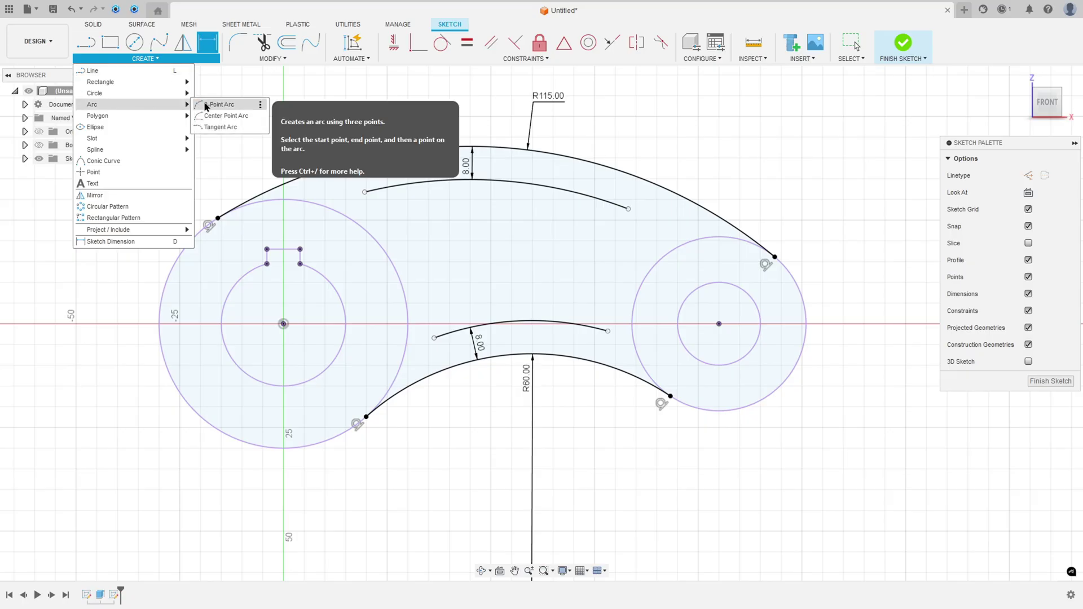
pyautogui.click(206, 105)
pyautogui.click(145, 59)
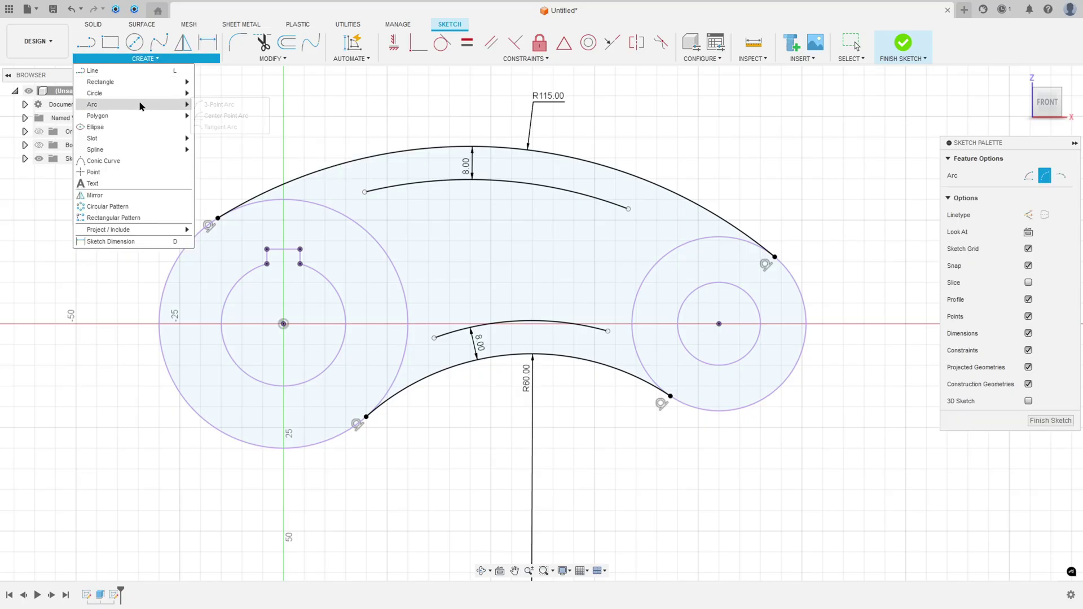
pyautogui.click(220, 127)
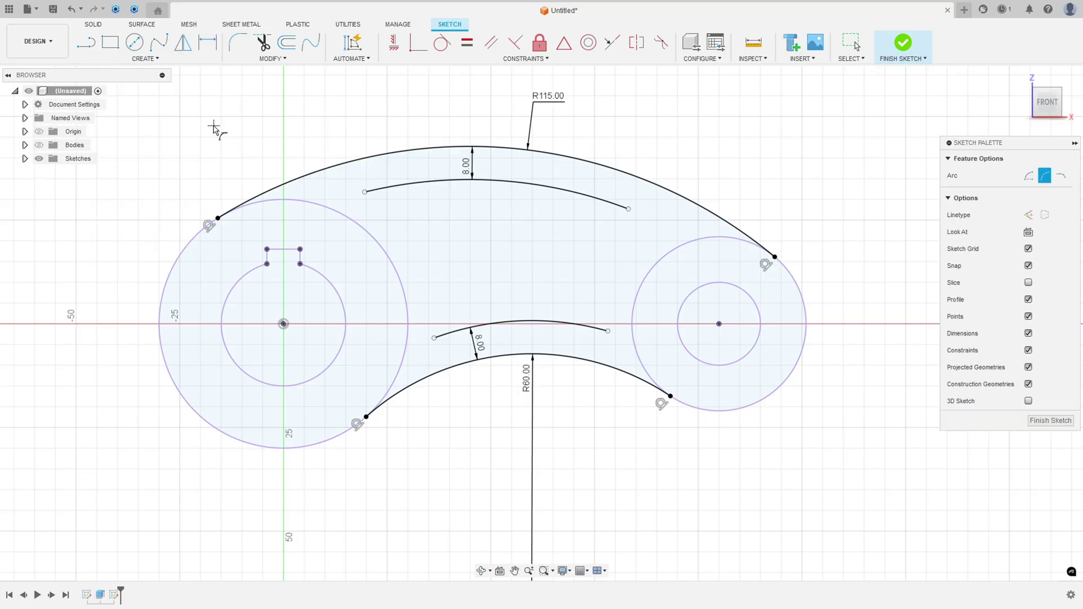
pyautogui.click(364, 193)
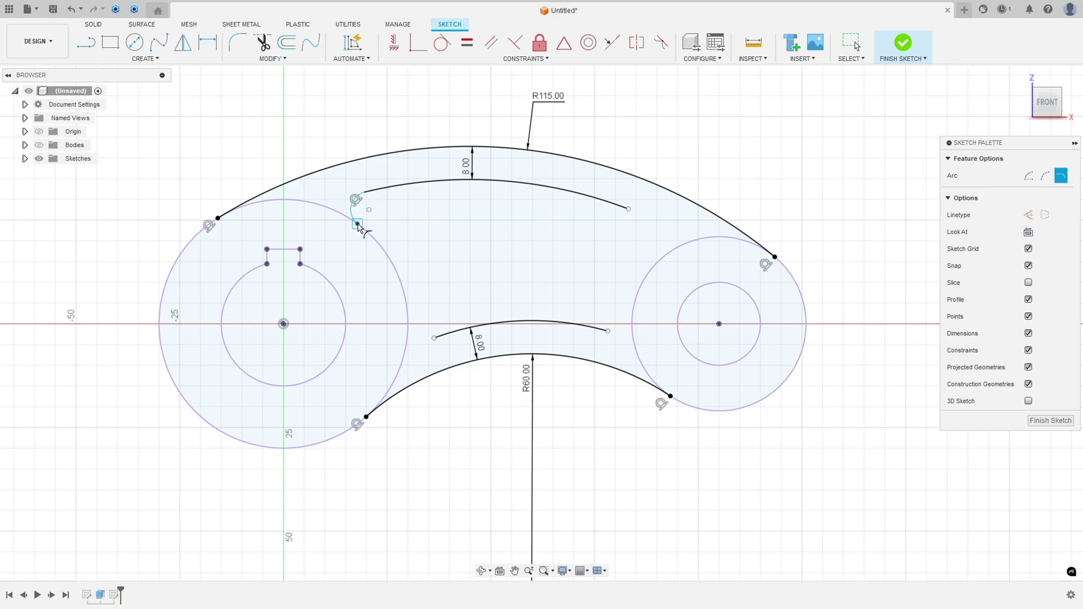
pyautogui.click(433, 337)
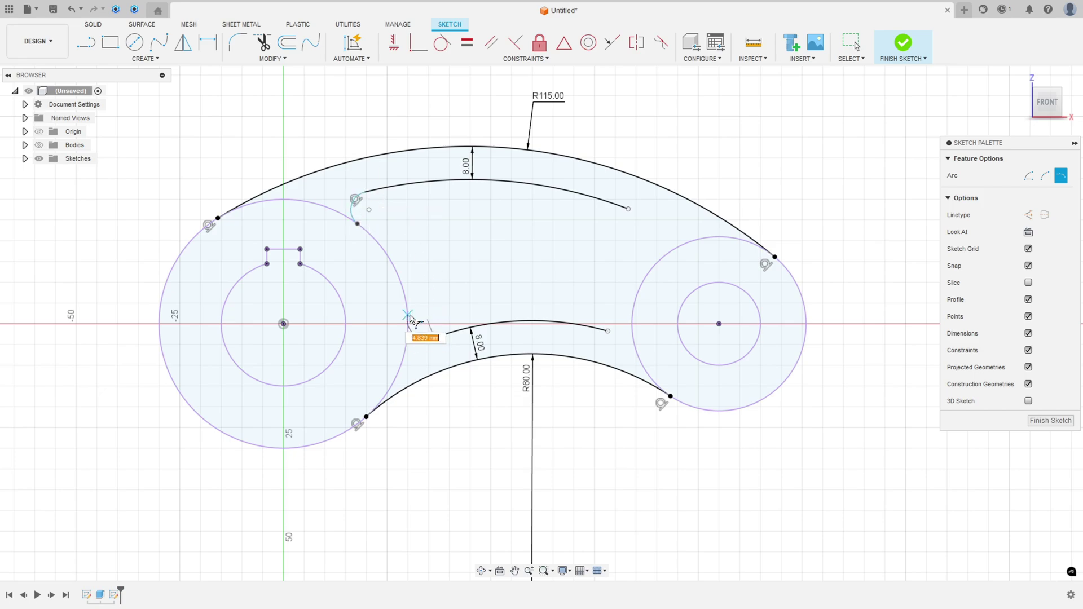
pyautogui.click(407, 321)
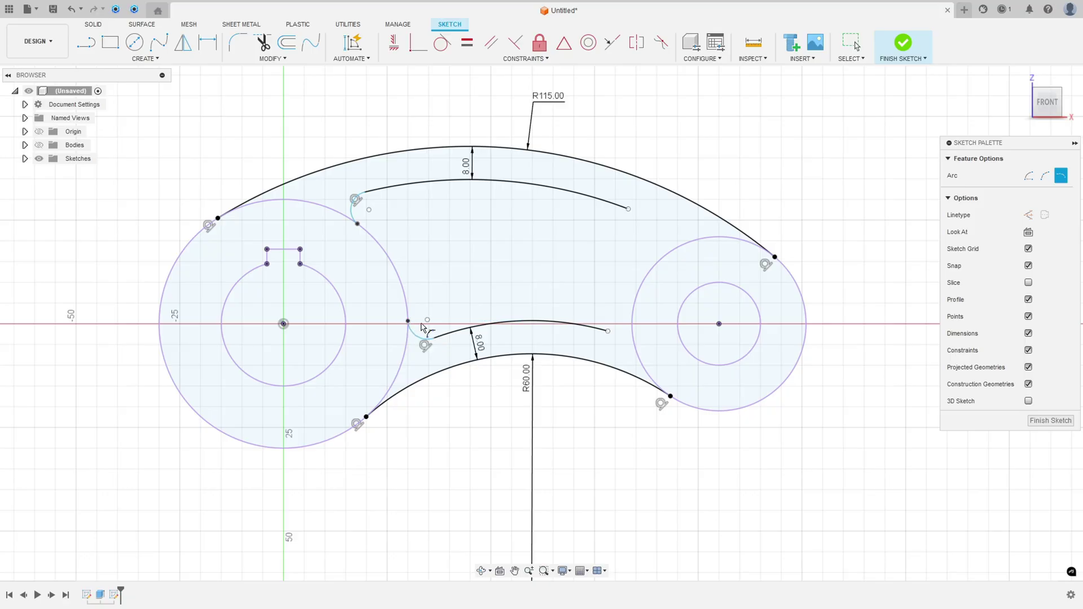
# Draw tangent arcs from the inner arcs' other ends to the small boss's outer circle, about 5 mm radius below and about 11 mm above.
pyautogui.click(607, 332)
pyautogui.click(632, 311)
pyautogui.click(628, 209)
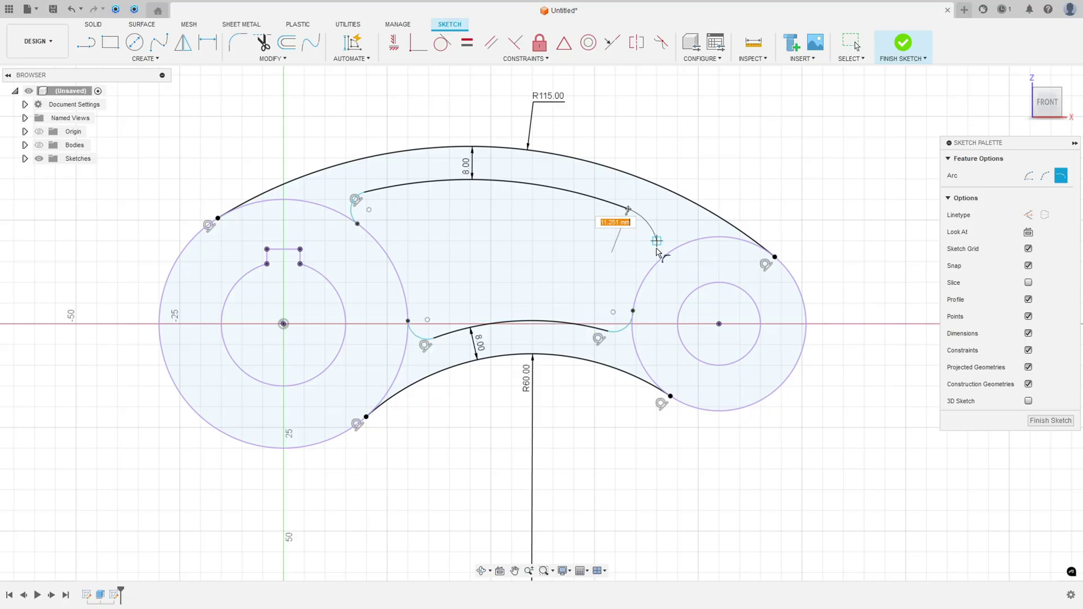
pyautogui.click(656, 264)
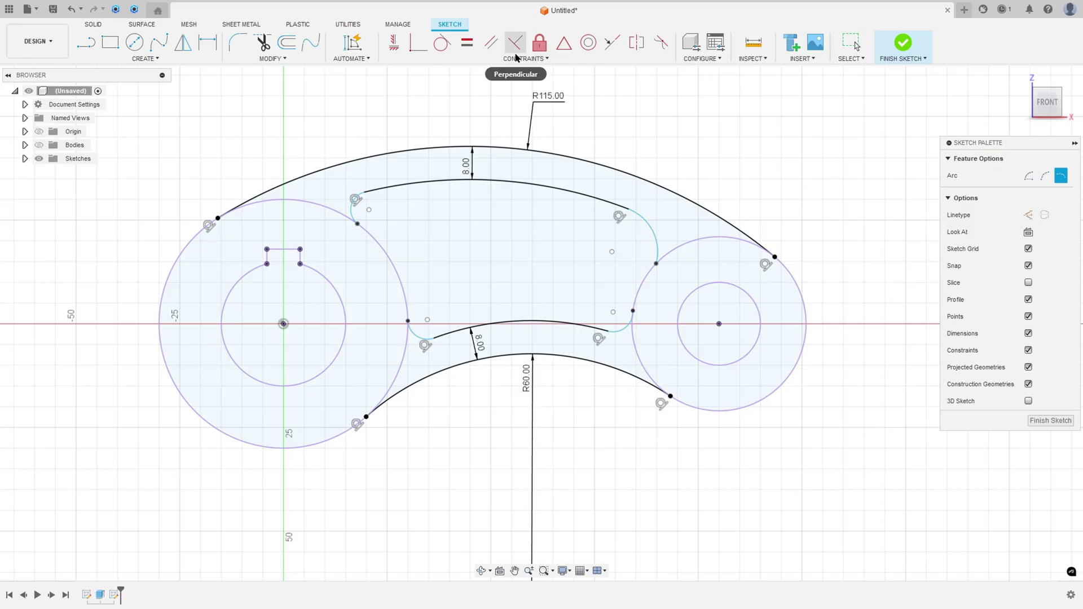
# Make the four corner arcs of the inner window tangent to the outer circles of the small and large bosses.
pyautogui.click(444, 45)
pyautogui.click(658, 247)
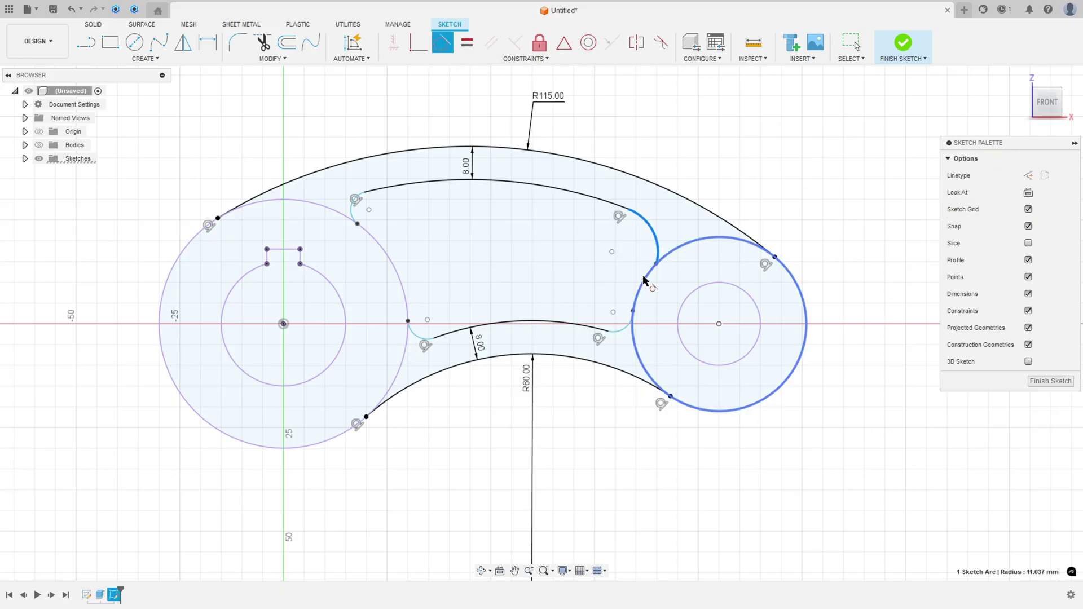
pyautogui.click(633, 330)
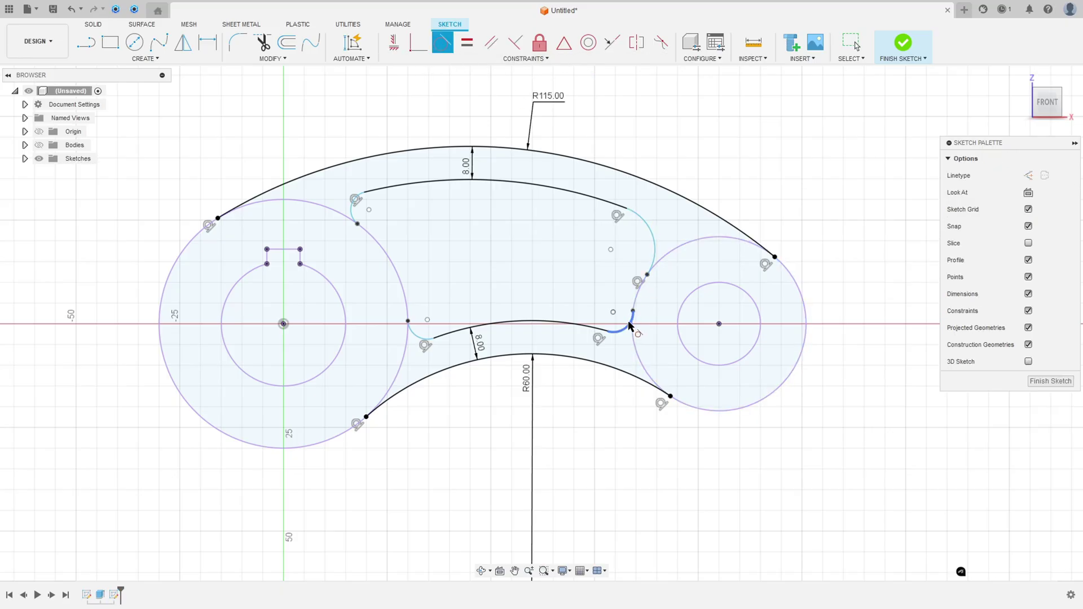
pyautogui.click(628, 324)
pyautogui.click(633, 319)
pyautogui.click(422, 338)
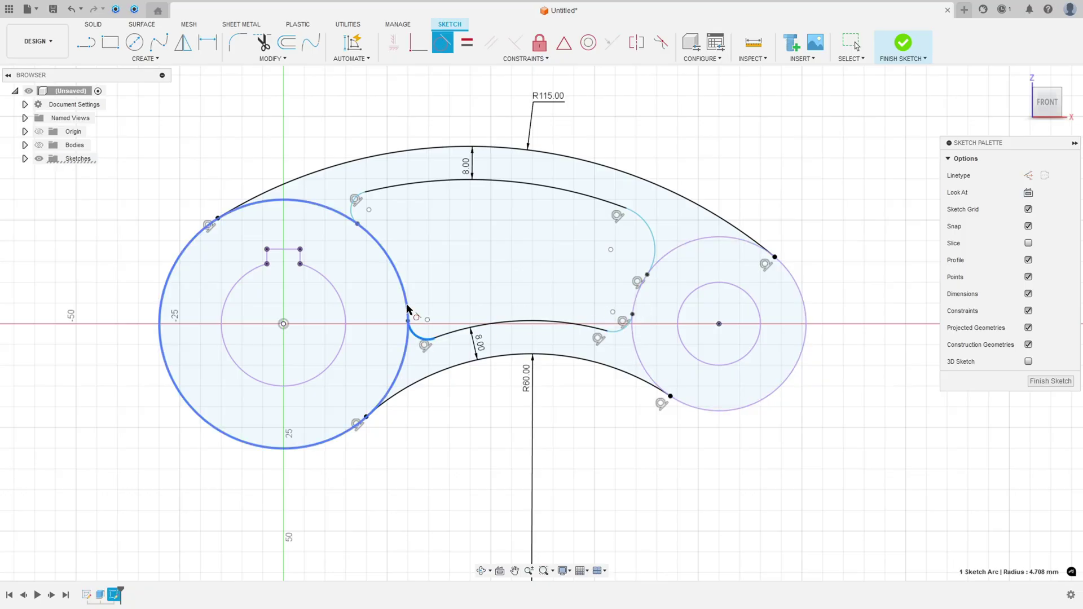
pyautogui.click(407, 309)
pyautogui.click(353, 212)
pyautogui.click(373, 237)
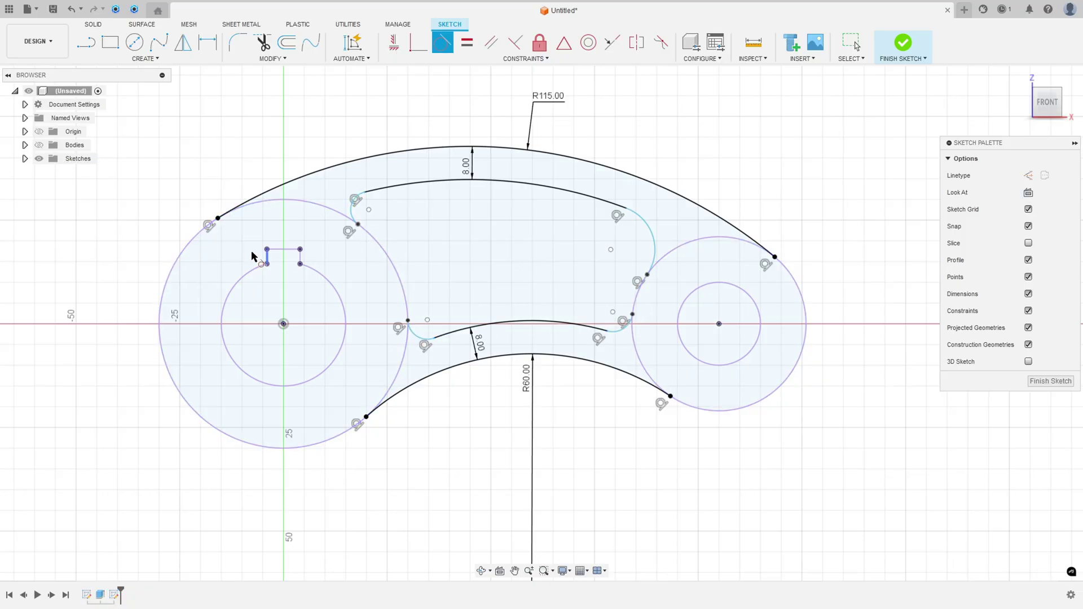
# Dimension the inner window's two upper corner arcs with a radius of 8 mm each.
pyautogui.click(208, 42)
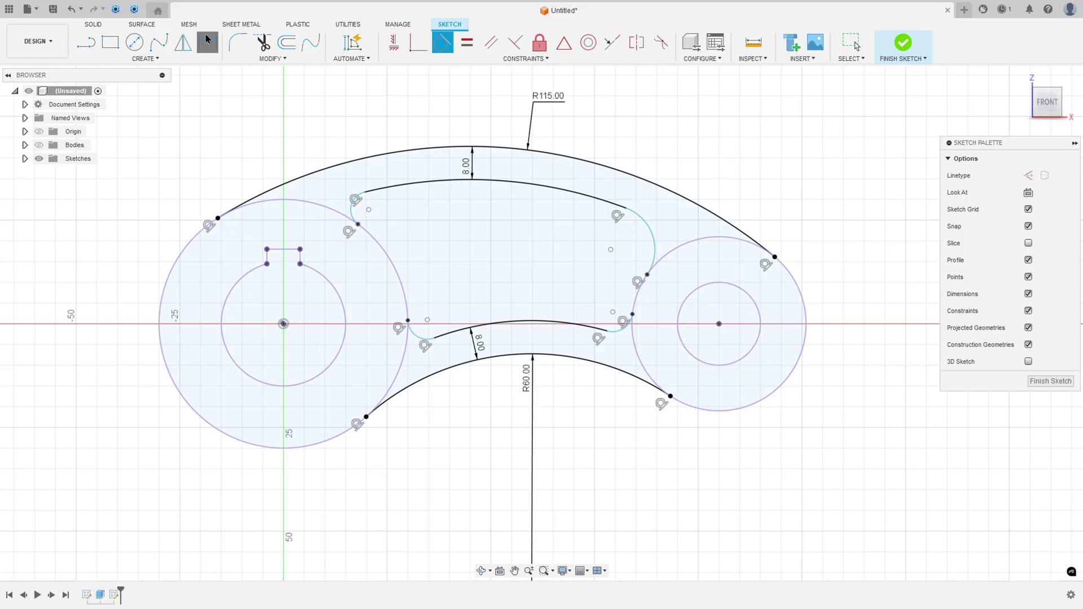
pyautogui.click(354, 207)
pyautogui.click(347, 190)
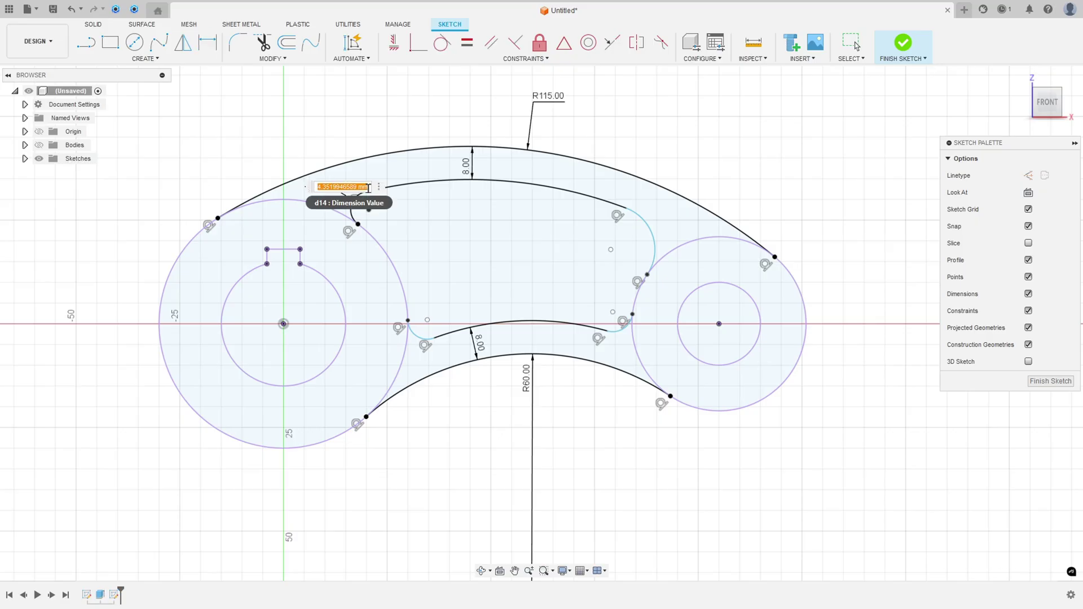
pyautogui.write('8')
pyautogui.press('Return')
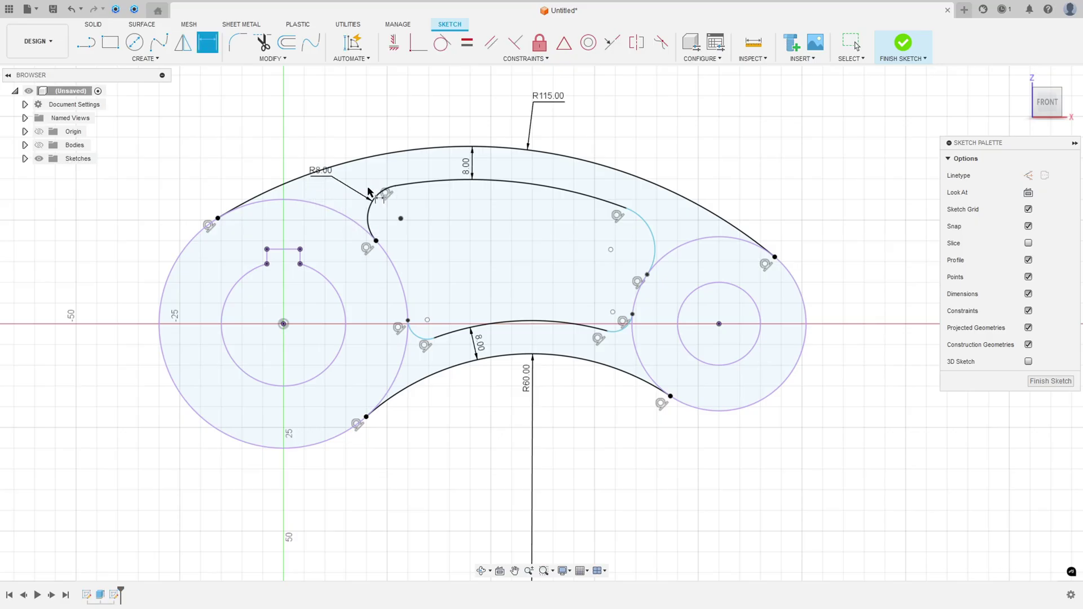
pyautogui.click(652, 229)
pyautogui.click(709, 212)
pyautogui.write('8')
pyautogui.press('Return')
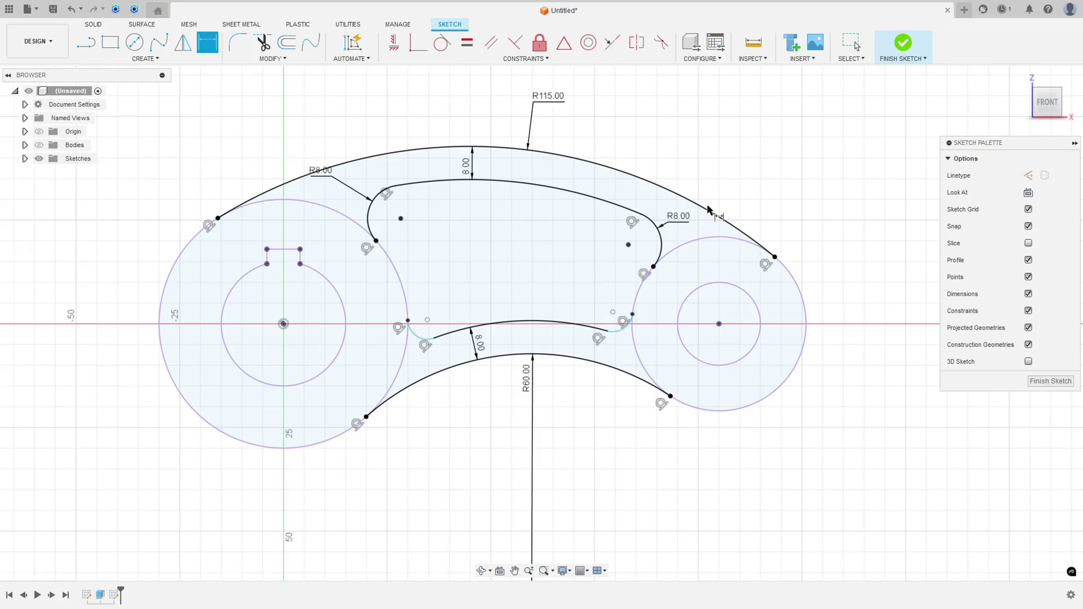
# Dimension the inner window's two lower corner arcs with a radius of 8 mm each.
pyautogui.click(422, 337)
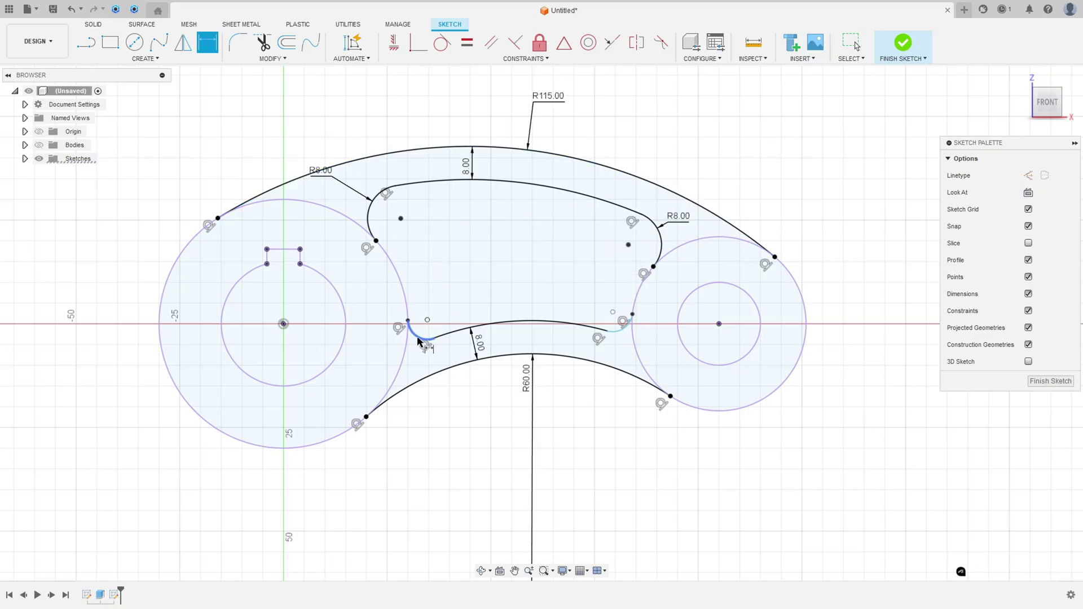
pyautogui.click(385, 355)
pyautogui.write('8')
pyautogui.press('Return')
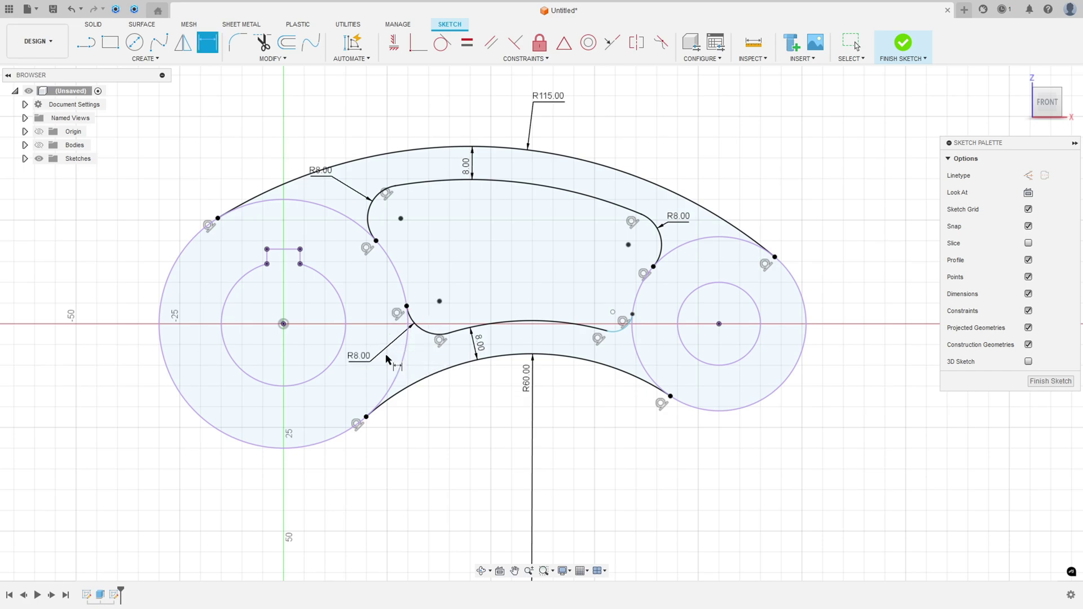
pyautogui.click(622, 336)
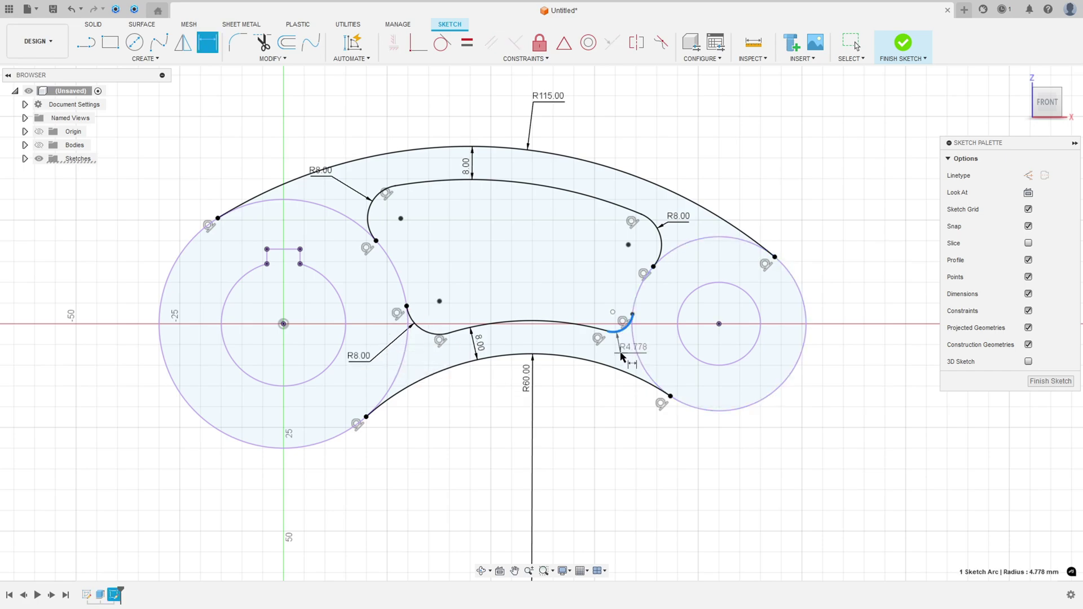
pyautogui.click(632, 342)
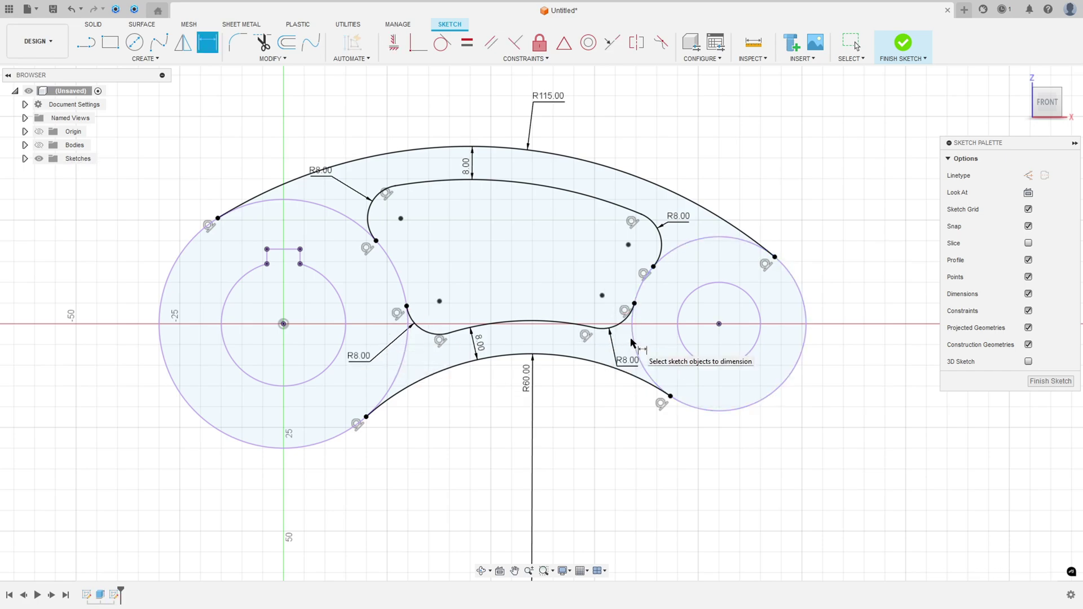
pyautogui.write('8')
pyautogui.press('Return')
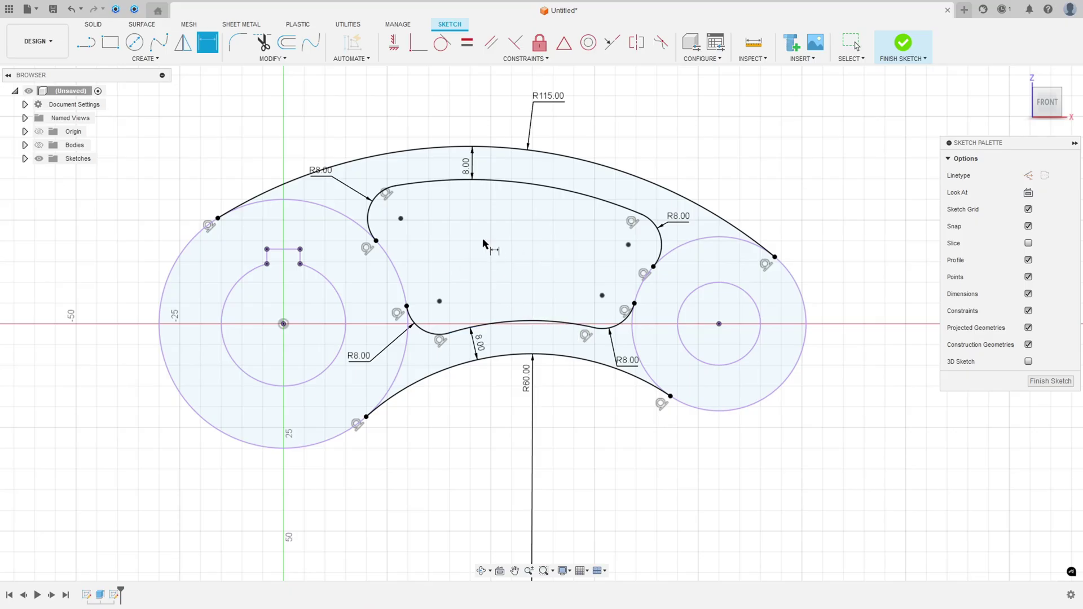
pyautogui.press('Escape')
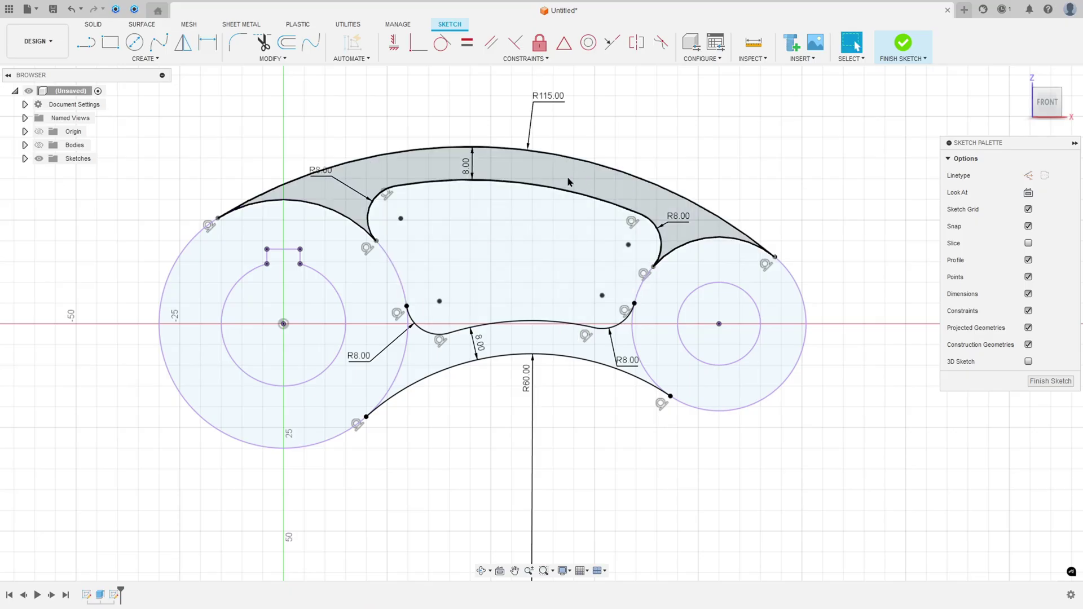
# Finish the arm sketch and show the boss bodies in the home view.
pyautogui.click(902, 43)
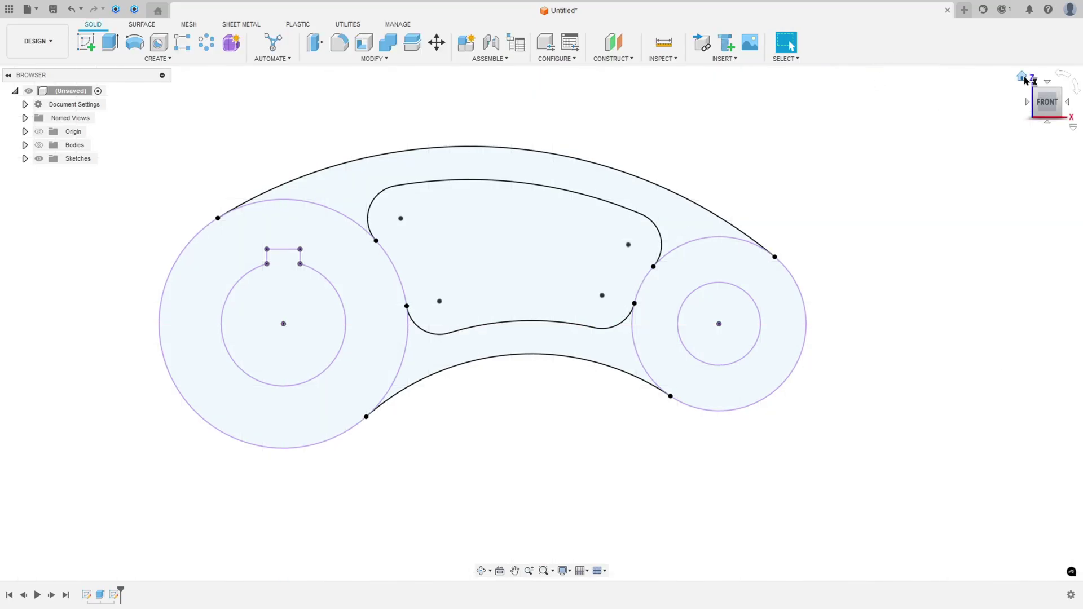
pyautogui.click(1021, 77)
pyautogui.click(35, 146)
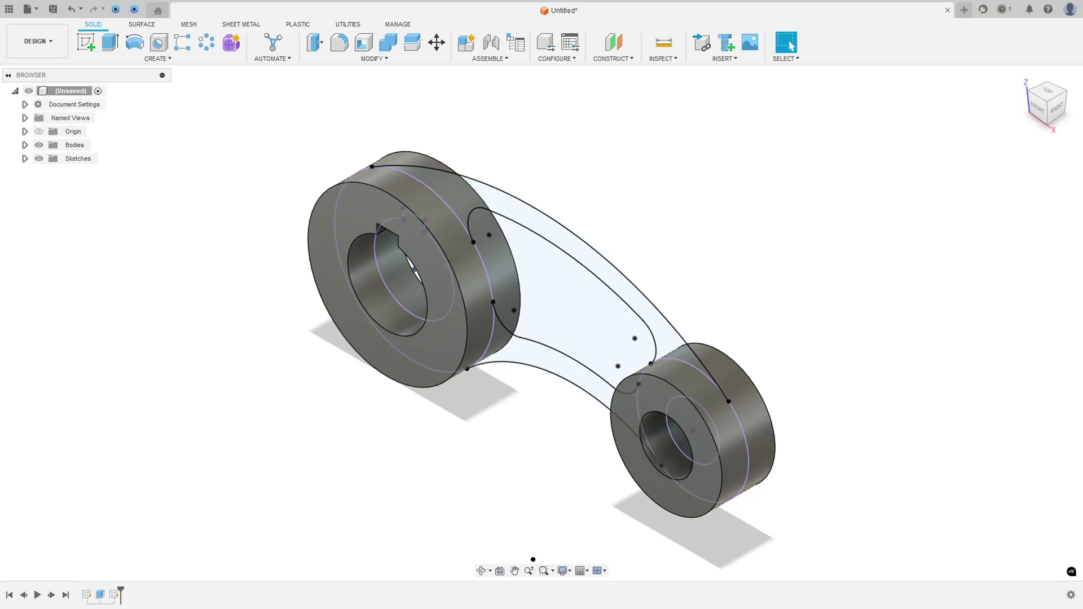
# Extrude the two arm profiles symmetrically to a whole length of 10 mm, join them to the bosses, and check the list of bodies.
pyautogui.hotkey('alt', 'Tab')
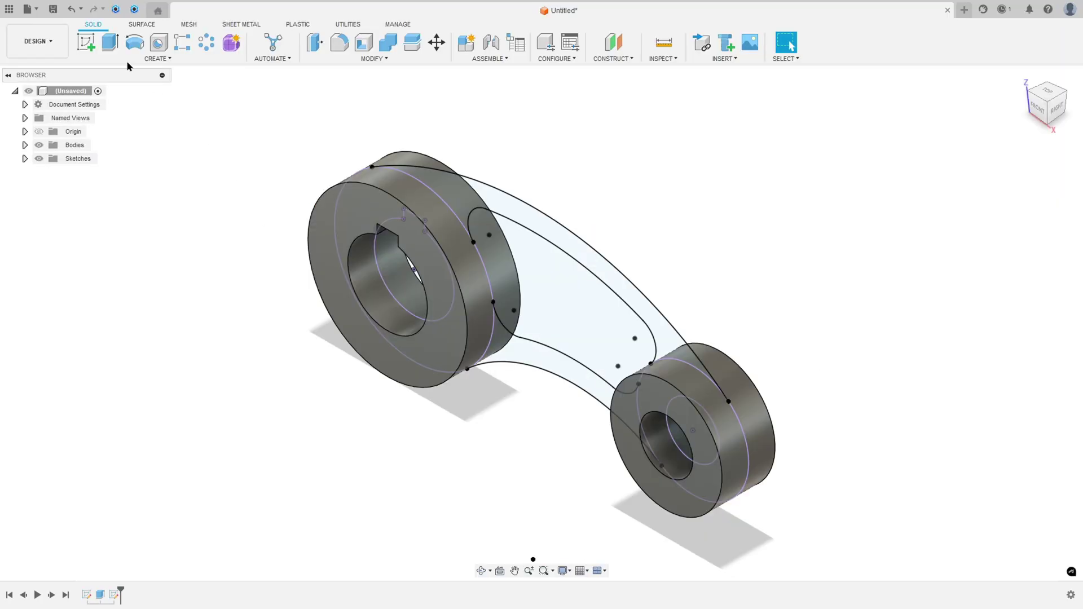
pyautogui.click(111, 42)
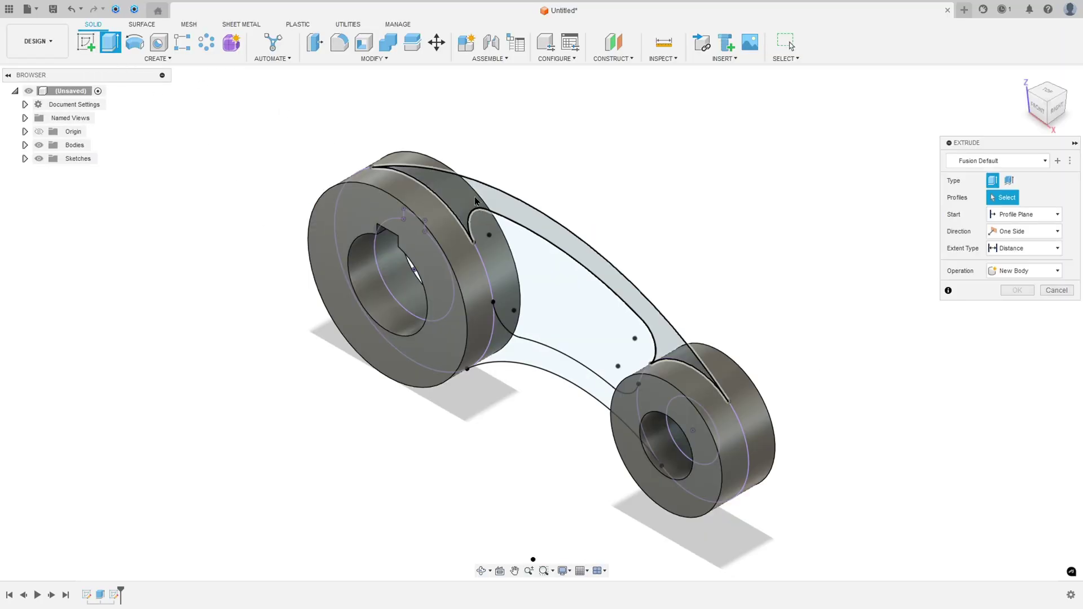
pyautogui.click(475, 201)
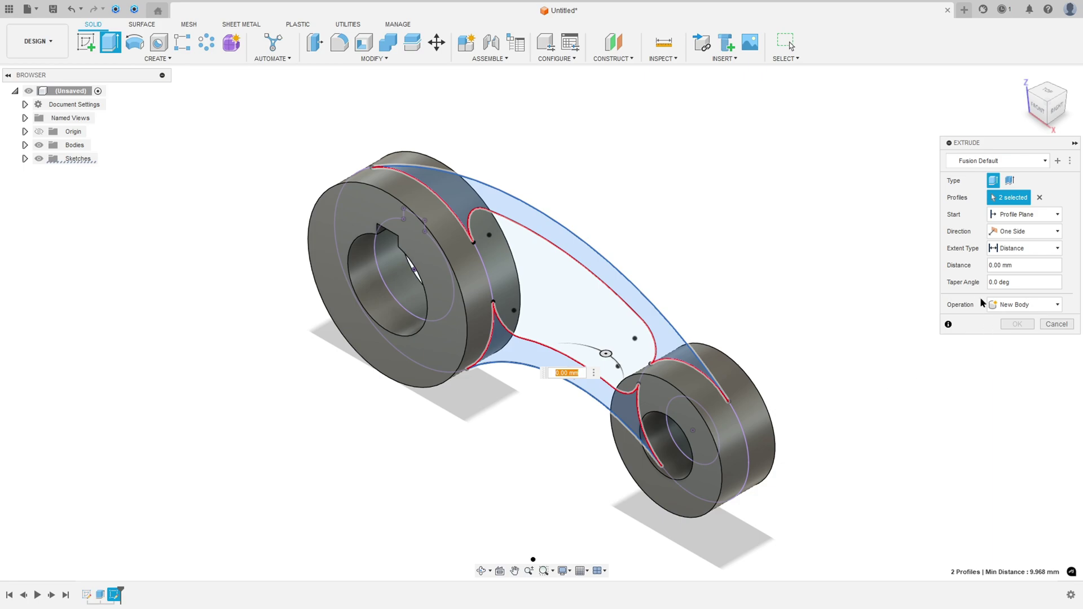
pyautogui.click(1023, 231)
pyautogui.click(1018, 272)
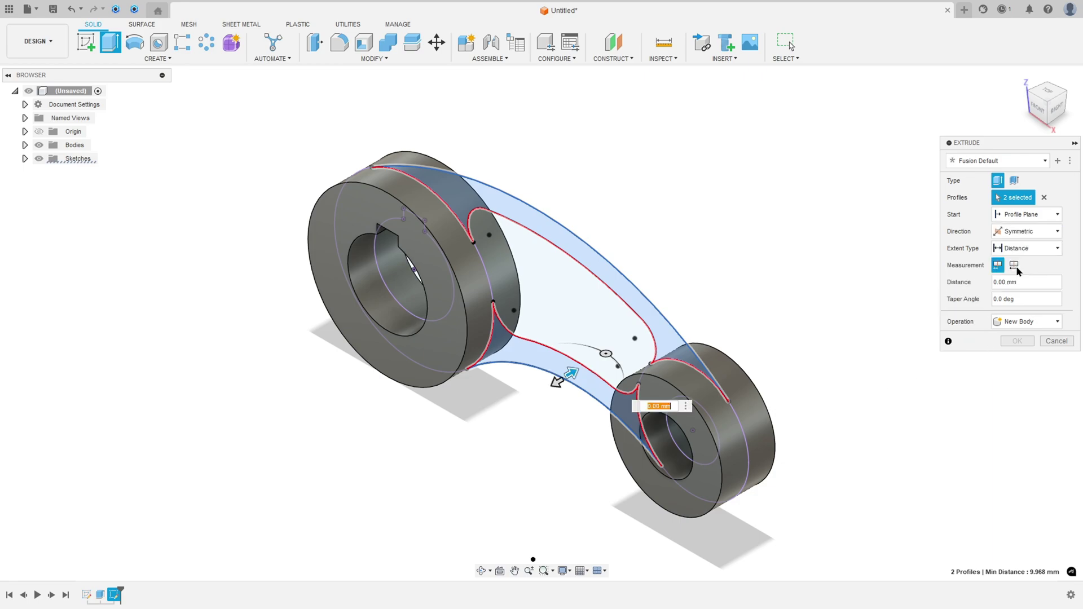
pyautogui.click(1014, 266)
pyautogui.click(997, 281)
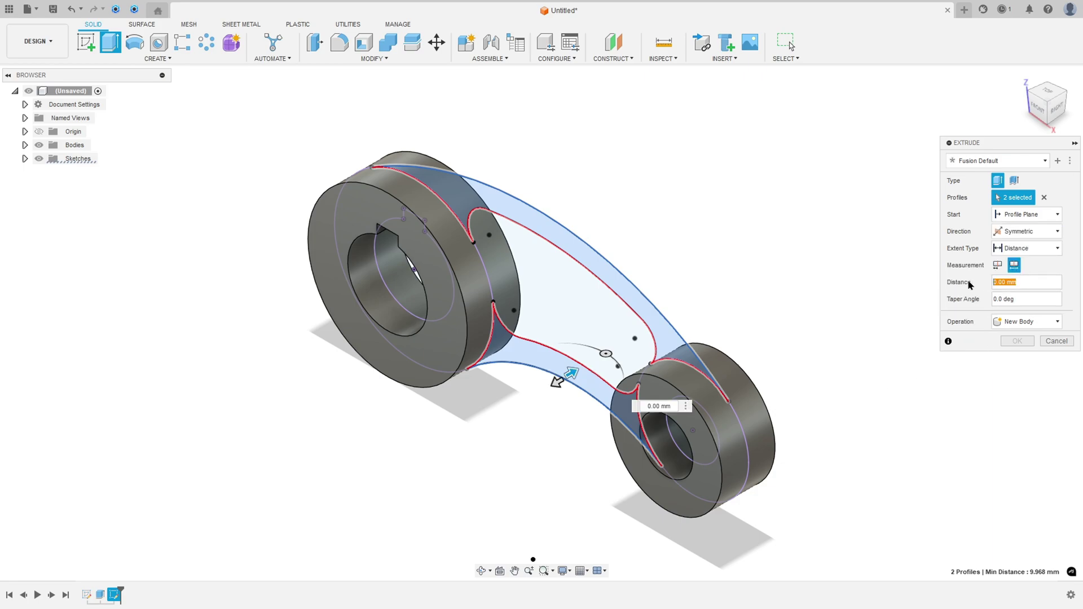
pyautogui.write('10')
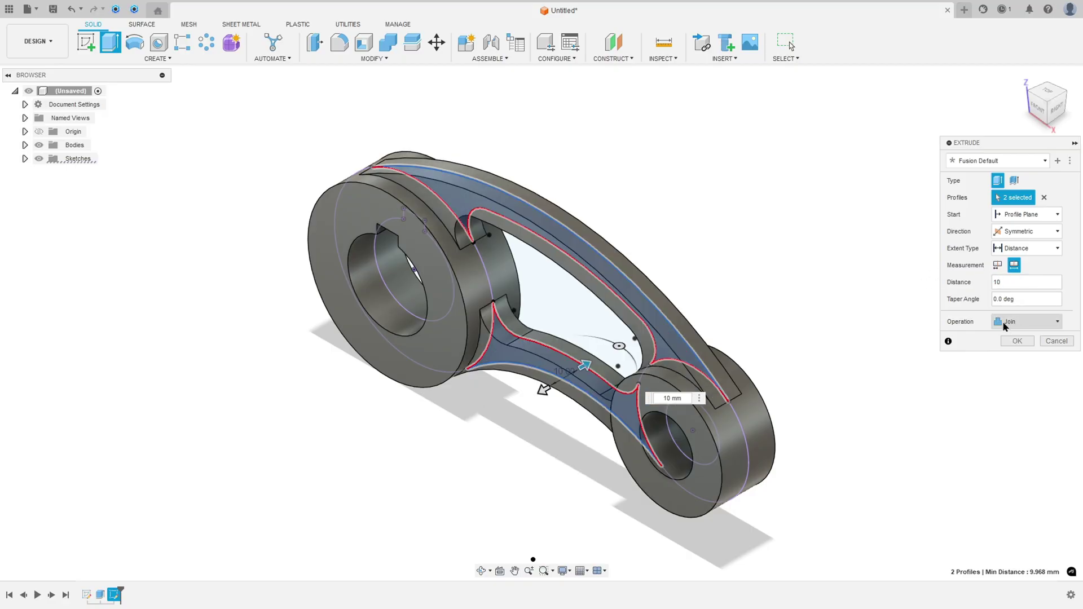
pyautogui.click(1016, 341)
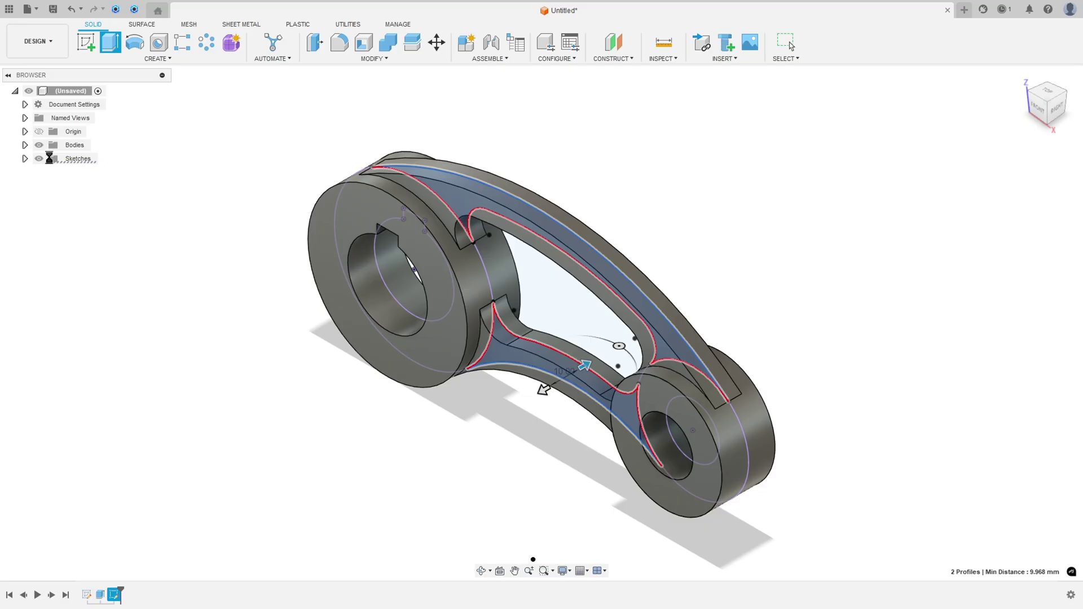
pyautogui.click(25, 145)
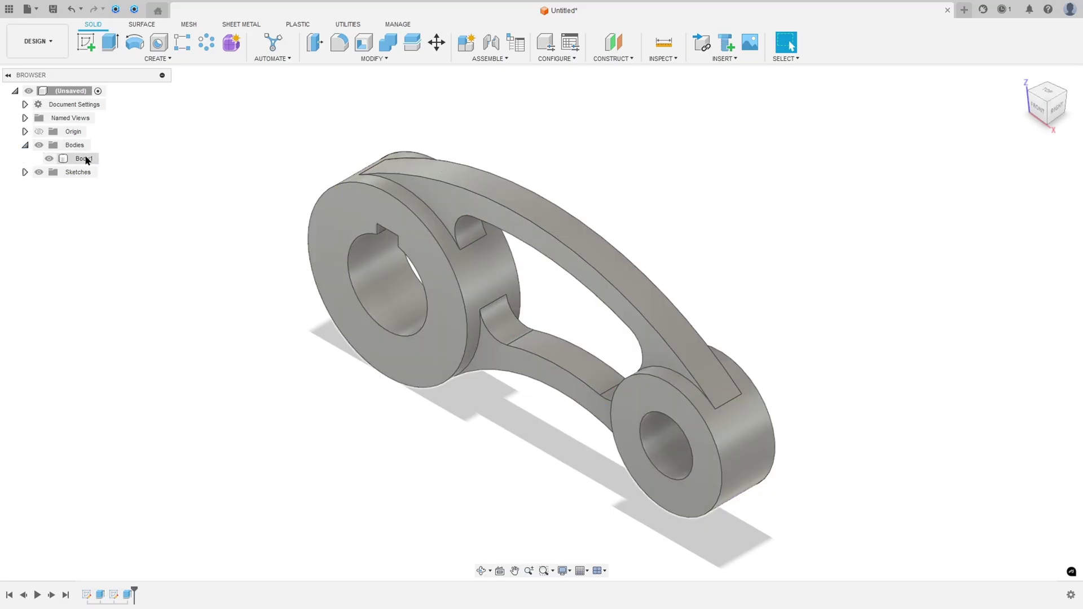
pyautogui.click(25, 145)
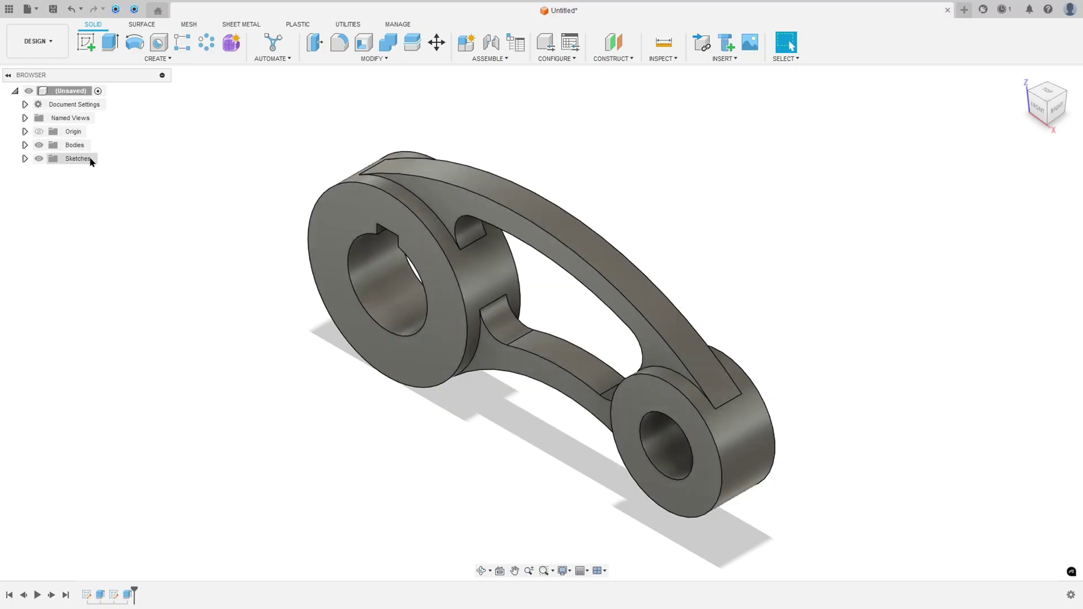
# Switch to the PDF drawing and mark the R2 fillet locations where the arm meets the bosses, in the lower view and on the 3D picture.
pyautogui.hotkey('alt', 'Tab')
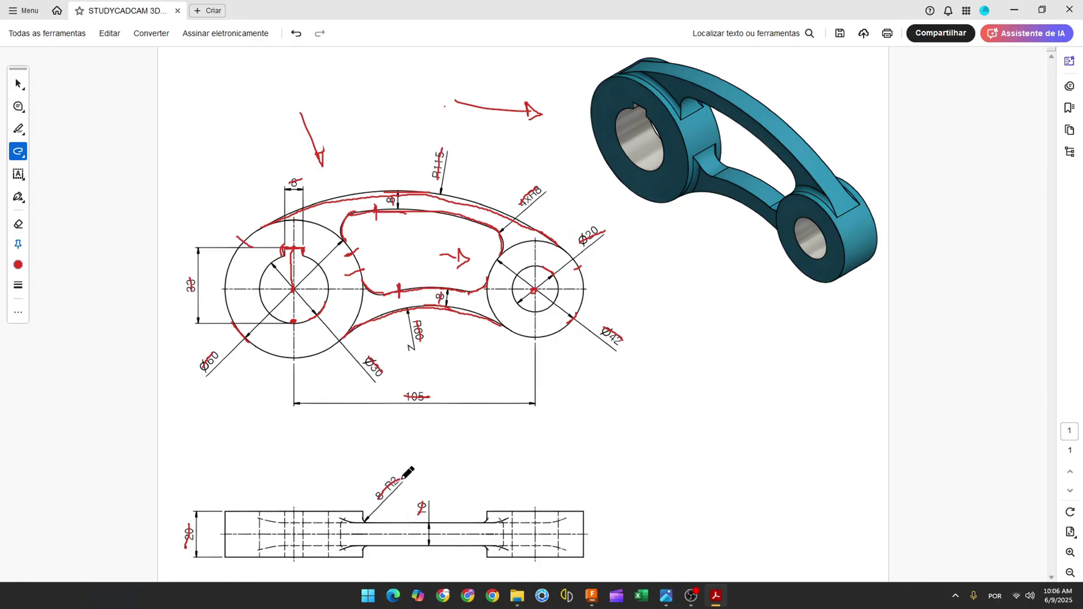
pyautogui.moveTo(340, 532)
pyautogui.mouseDown()
pyautogui.moveTo(357, 550)
pyautogui.moveTo(371, 523)
pyautogui.mouseUp()
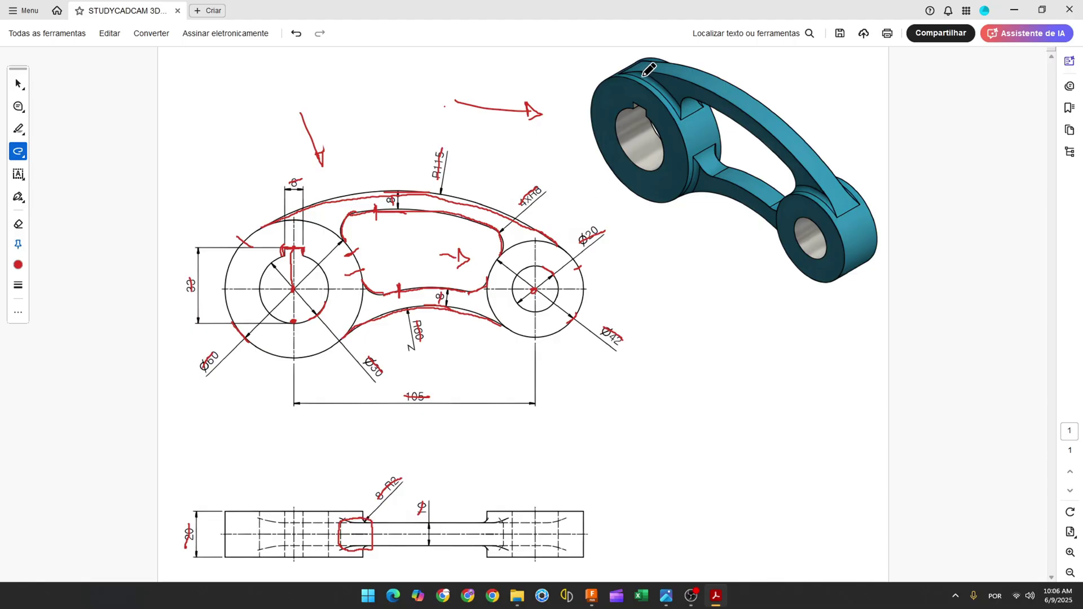
pyautogui.moveTo(643, 75)
pyautogui.mouseDown()
pyautogui.moveTo(677, 100)
pyautogui.moveTo(690, 102)
pyautogui.moveTo(695, 85)
pyautogui.mouseUp()
pyautogui.moveTo(793, 187); pyautogui.dragTo(815, 193)
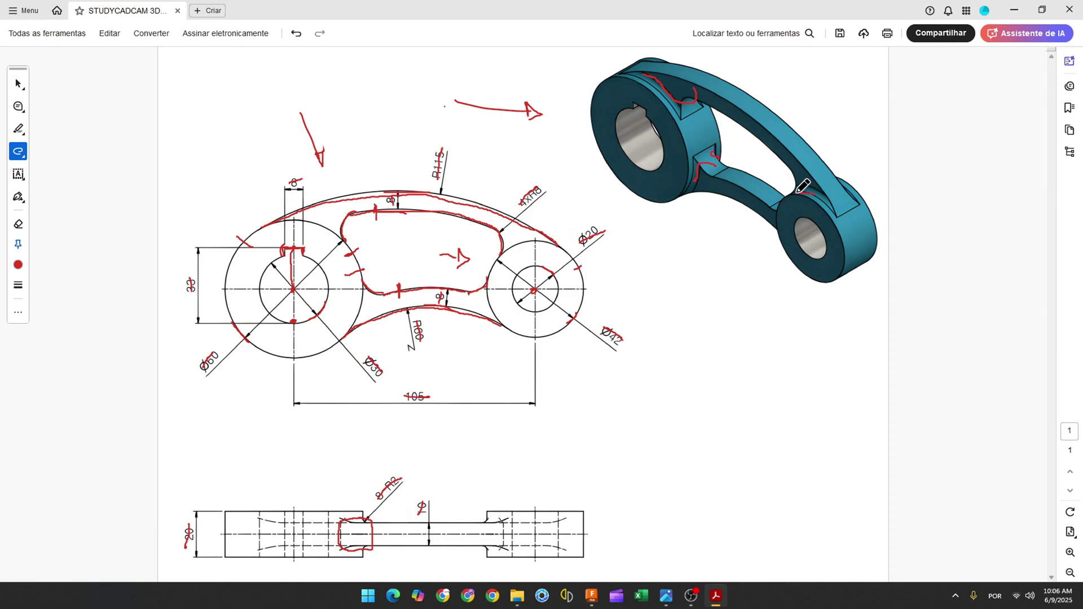
# Return to Fusion and start a Fillet with the four curved edges where the arm meets the large boss, on both sides.
pyautogui.click(591, 596)
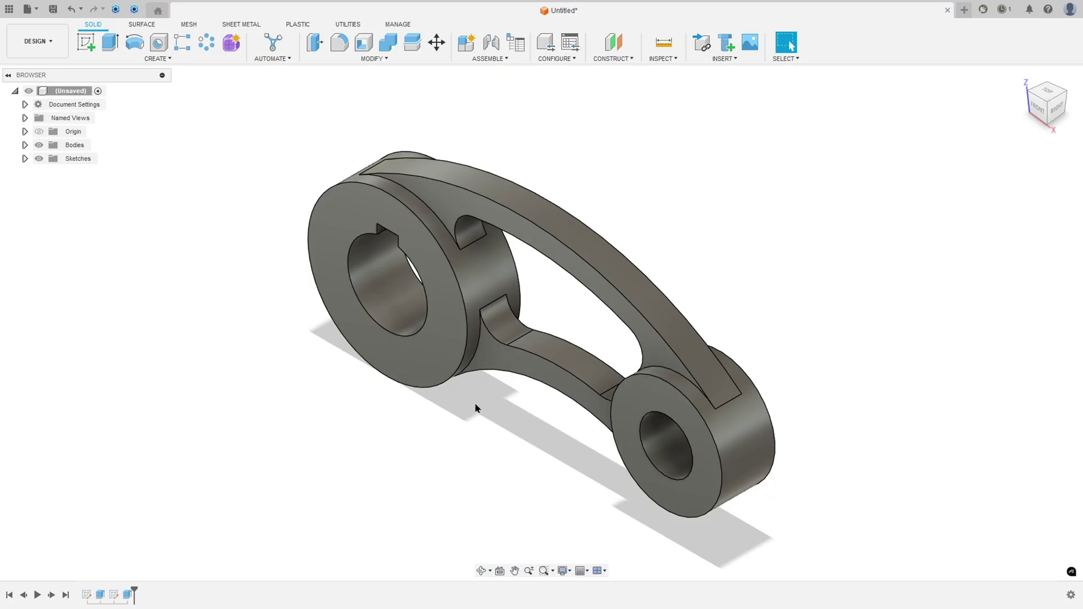
pyautogui.click(339, 44)
pyautogui.scroll(6, 407, 206)
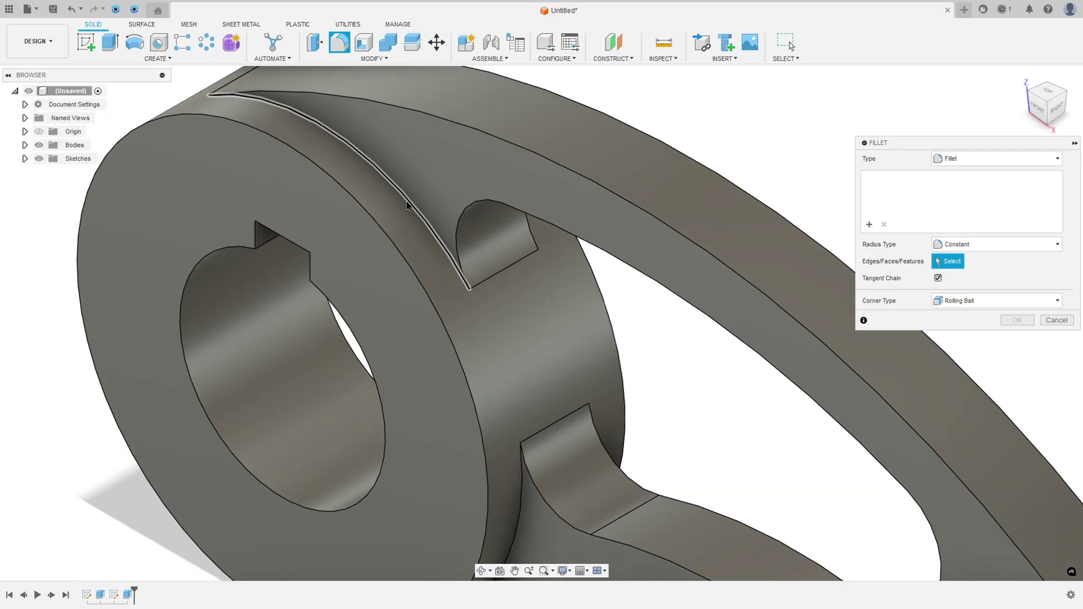
pyautogui.click(410, 209)
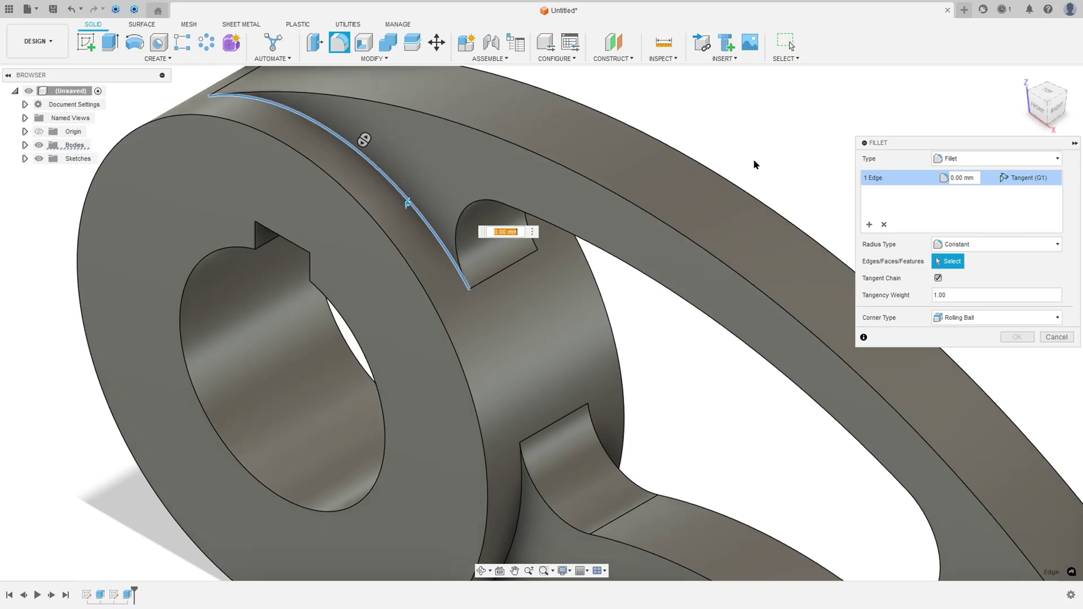
pyautogui.keyDown('shift'); pyautogui.moveTo(575, 259); pyautogui.dragTo(587, 179, button='middle'); pyautogui.keyUp('shift')
pyautogui.click(587, 178)
pyautogui.scroll(-2, 587, 179)
pyautogui.keyDown('shift'); pyautogui.moveTo(560, 286); pyautogui.dragTo(451, 234, button='middle'); pyautogui.keyUp('shift')
pyautogui.click(481, 253)
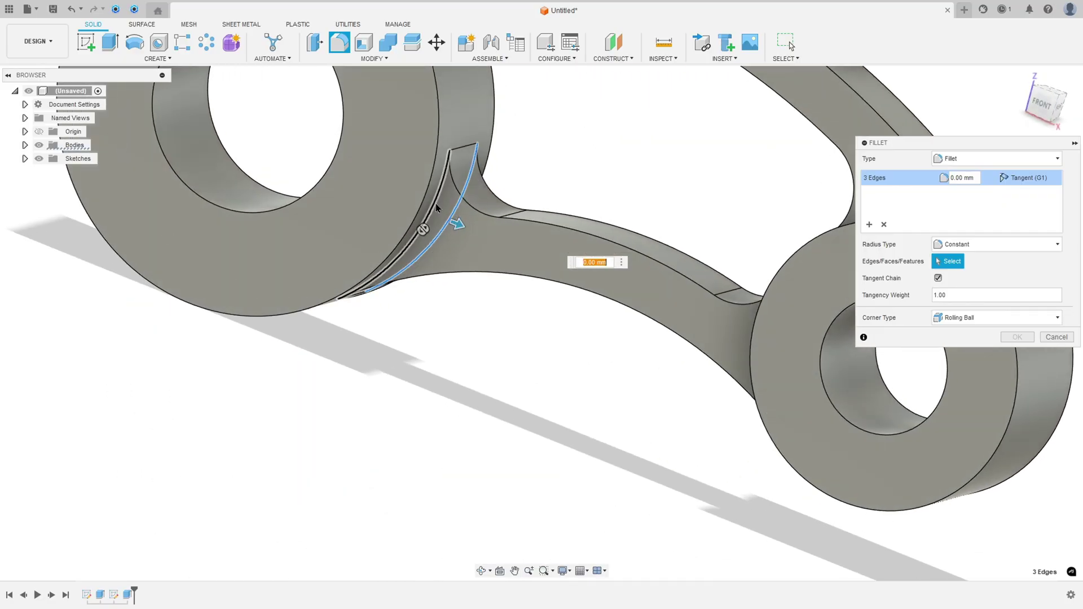
pyautogui.click(446, 229)
pyautogui.scroll(3, 446, 229)
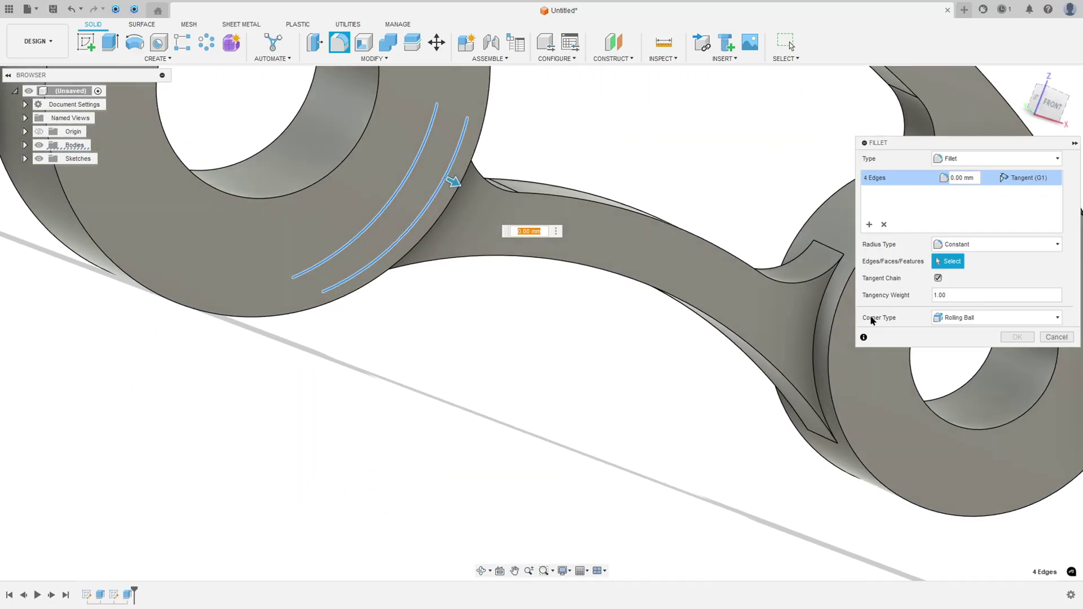
# Add the four curved edges where the arm meets the small boss, on both sides, to the fillet selection.
pyautogui.click(819, 310)
pyautogui.keyDown('shift'); pyautogui.moveTo(819, 309); pyautogui.dragTo(665, 362, button='middle'); pyautogui.keyUp('shift')
pyautogui.click(223, 291)
pyautogui.scroll(2, 658, 360)
pyautogui.scroll(-3, 657, 360)
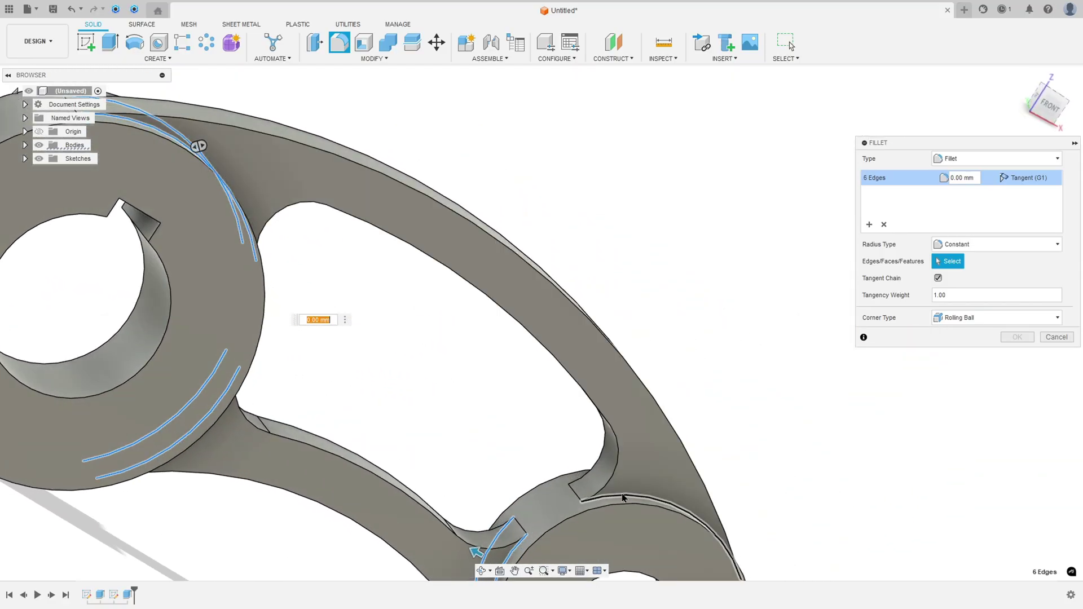
pyautogui.click(624, 499)
pyautogui.keyDown('shift'); pyautogui.moveTo(624, 499); pyautogui.dragTo(562, 419, button='middle'); pyautogui.keyUp('shift')
pyautogui.keyDown('shift'); pyautogui.moveTo(480, 438); pyautogui.dragTo(406, 393, button='middle'); pyautogui.keyUp('shift')
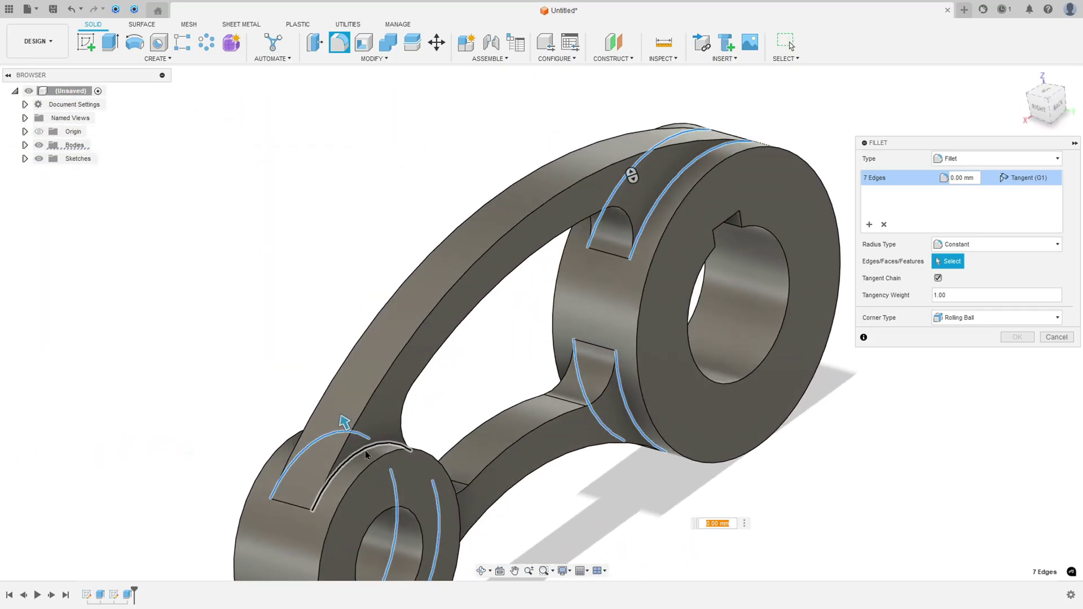
pyautogui.click(406, 393)
# Set the fillet radius to 2 mm for the eight selected edges and apply it.
pyautogui.keyDown('shift'); pyautogui.moveTo(564, 419); pyautogui.dragTo(601, 290, button='middle'); pyautogui.keyUp('shift')
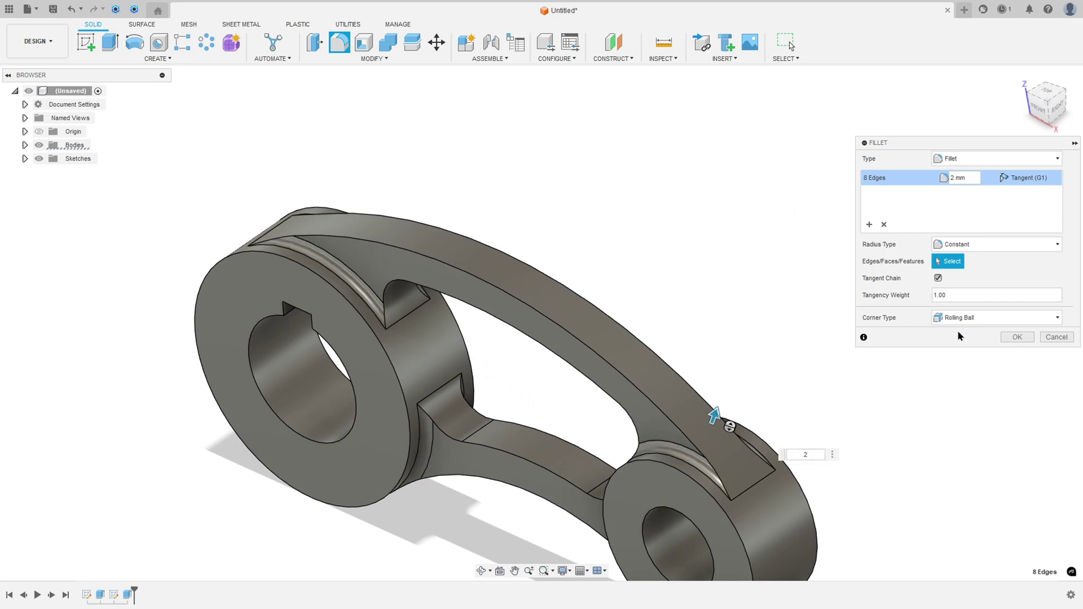
pyautogui.click(1015, 337)
pyautogui.scroll(-3, 661, 259)
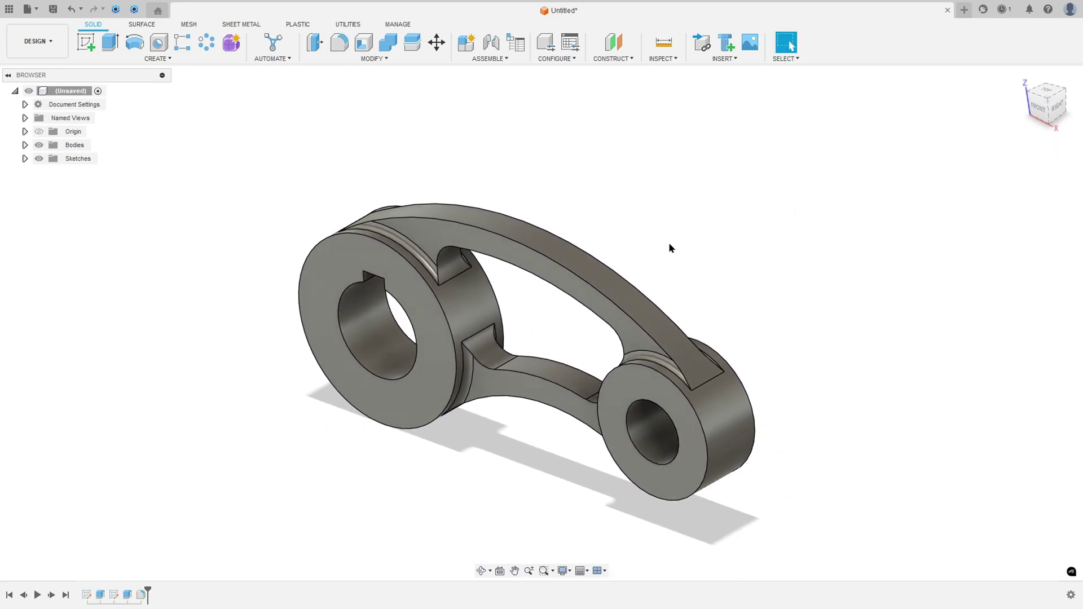